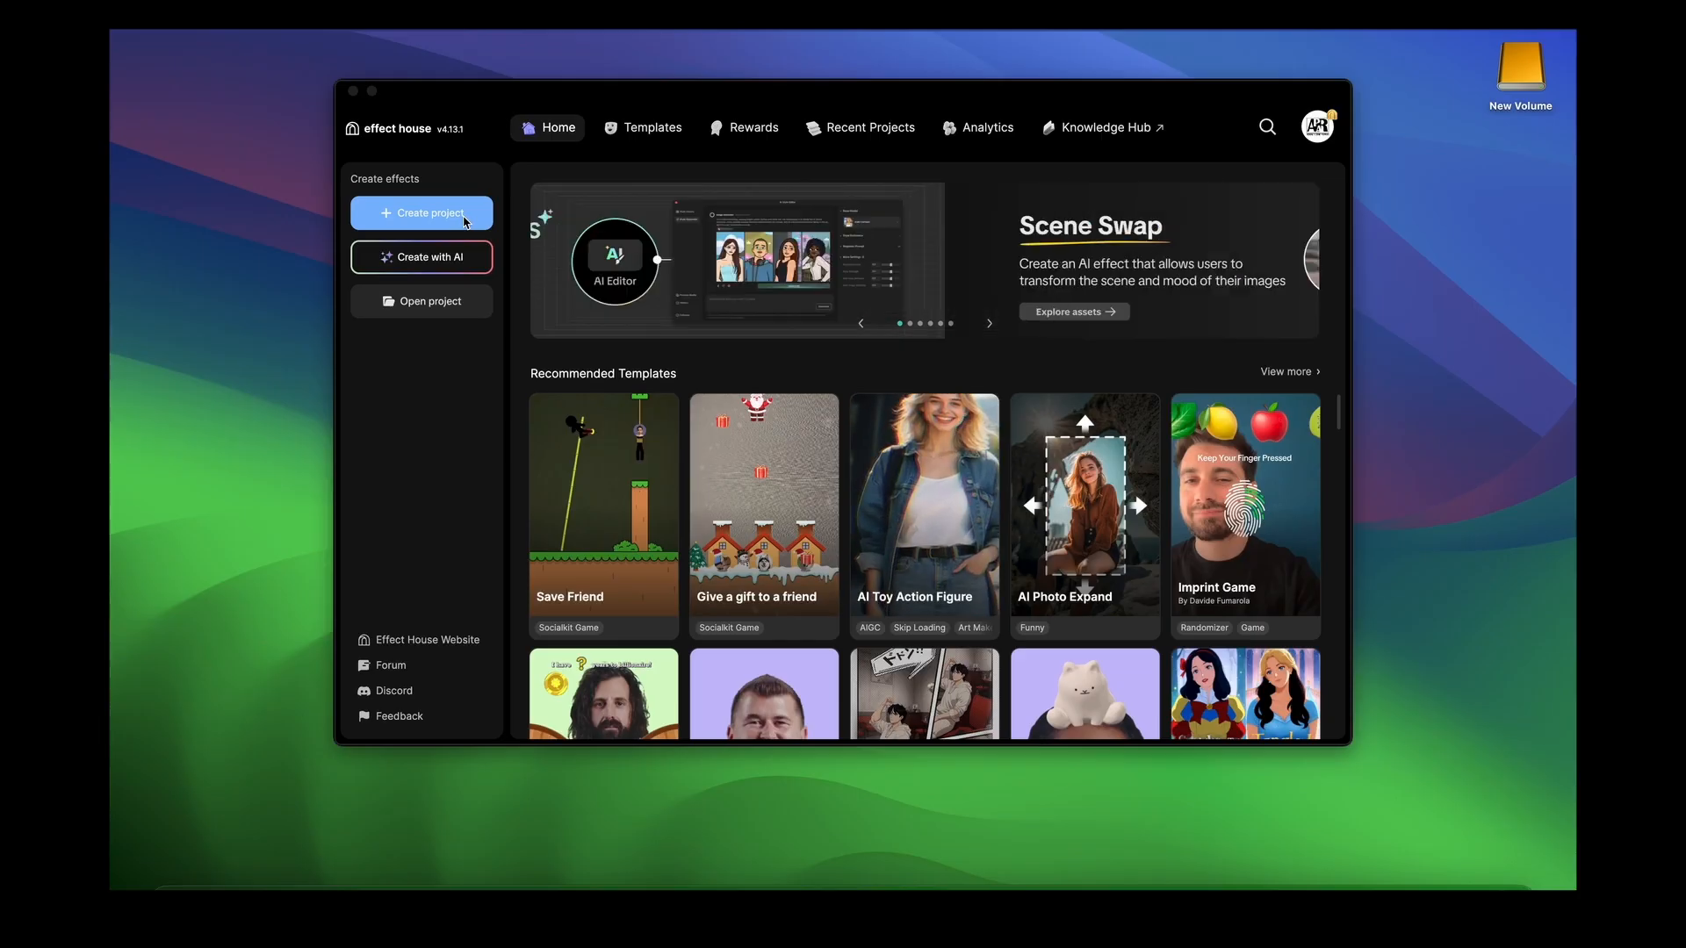
Start a blank project and drag the divider down to give the Scene panel more height
left_click(465, 217)
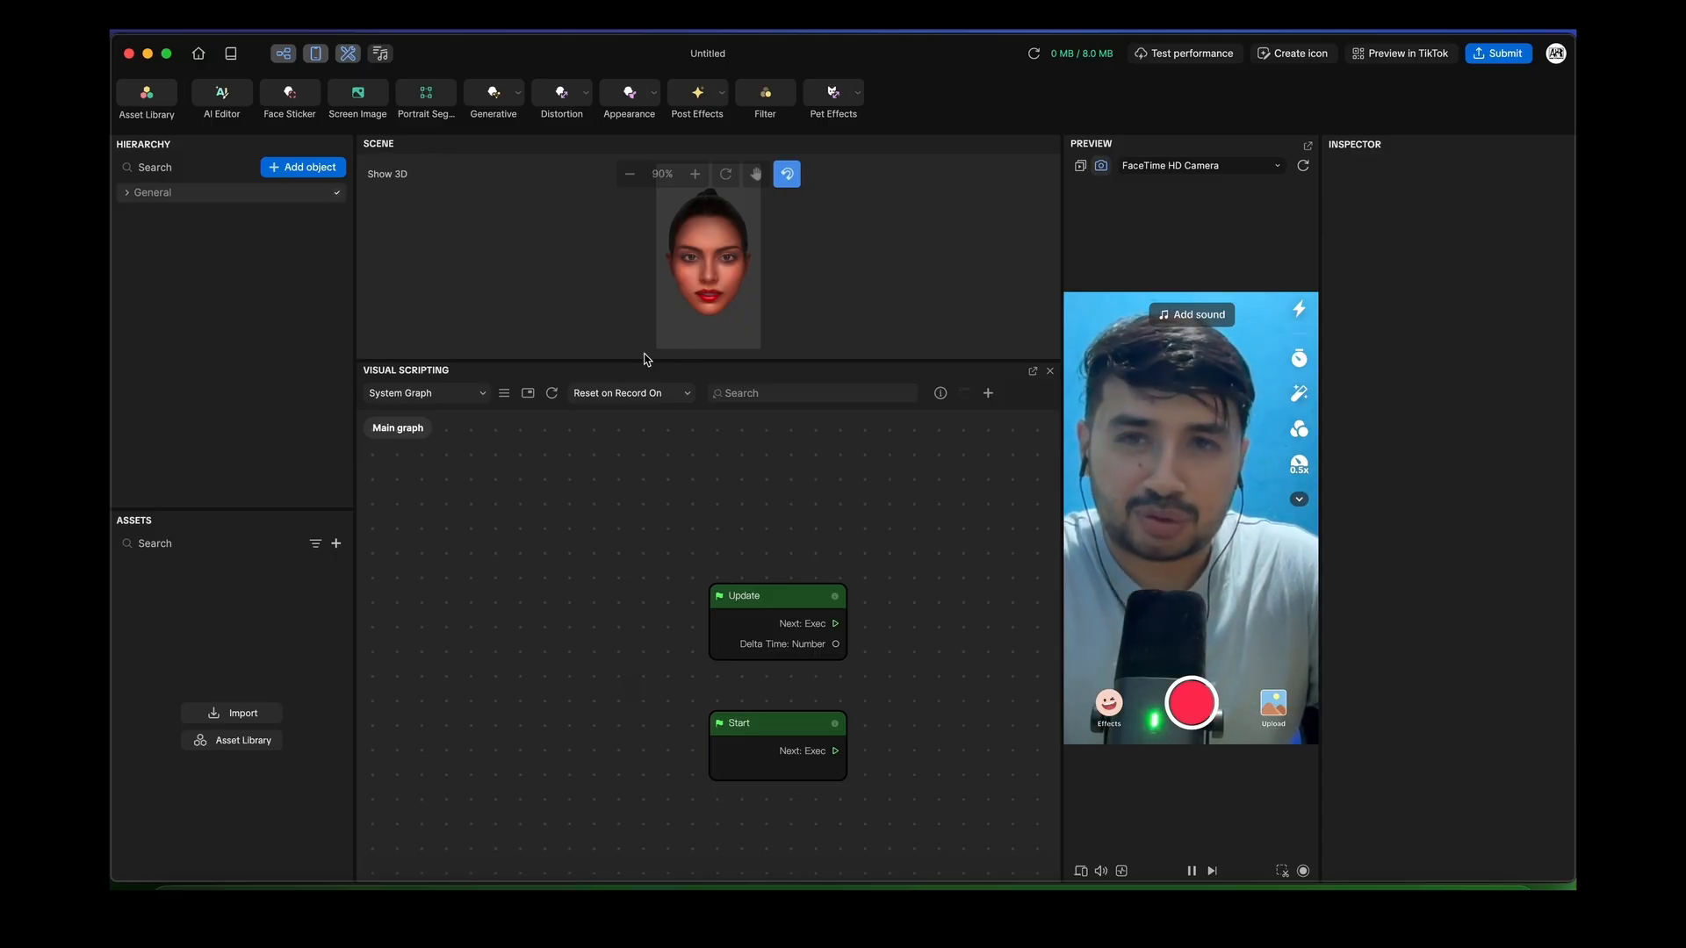
left_click_drag(647, 362, 662, 514)
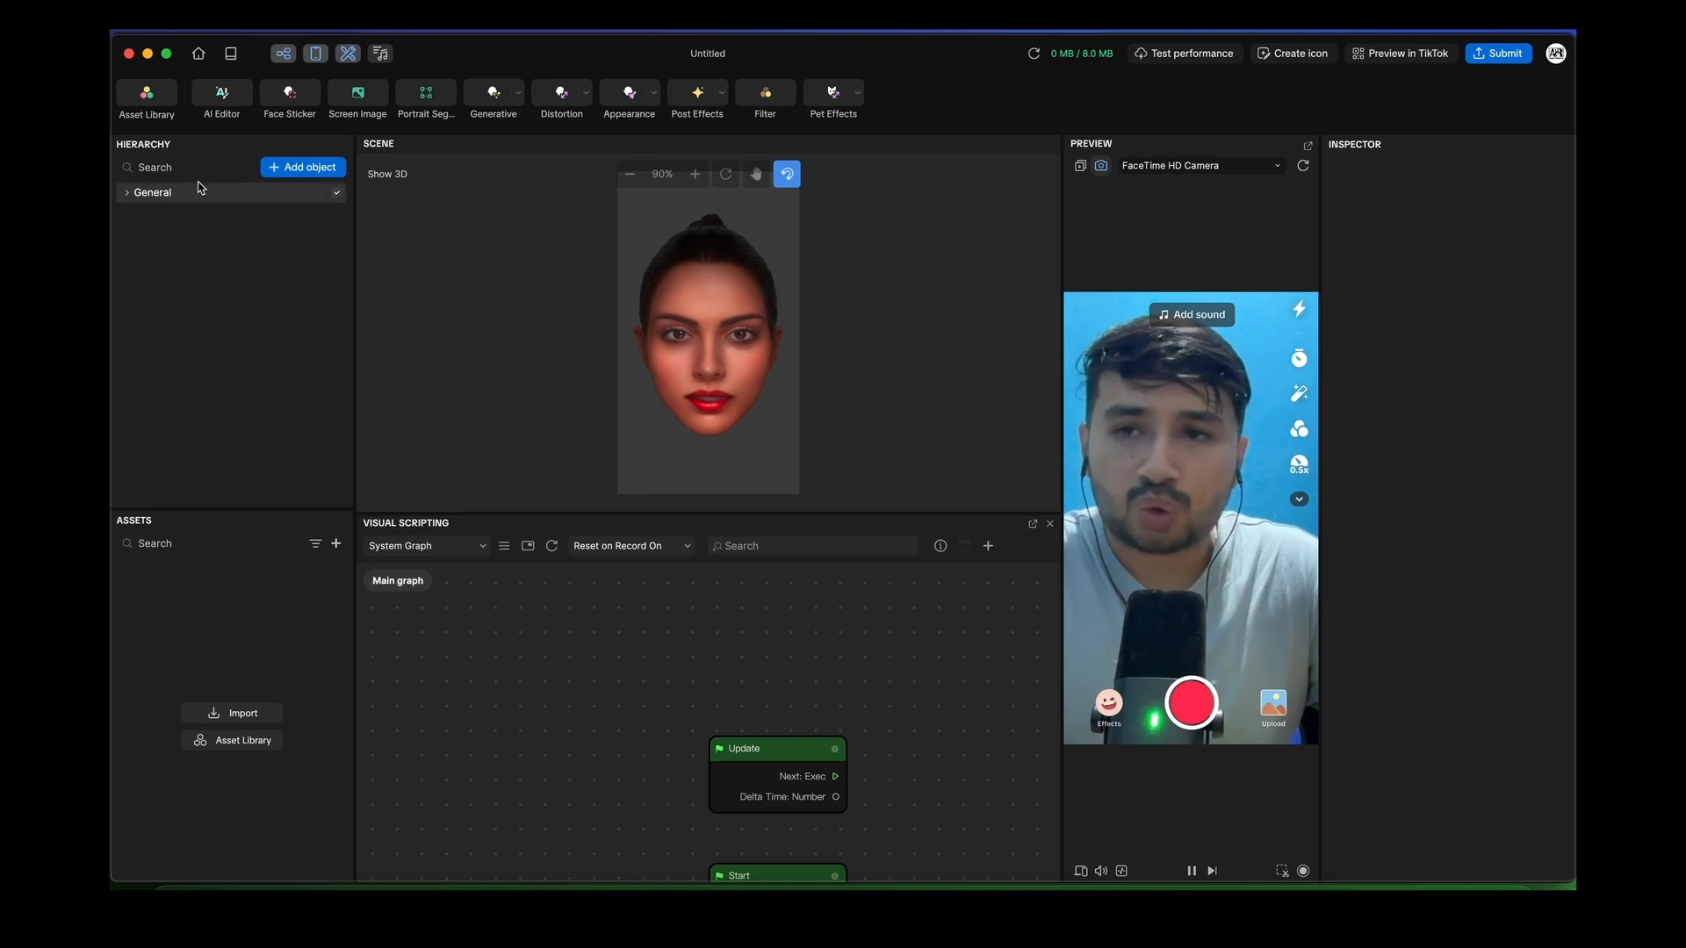
Add a 2D Screen Image and shrink it from its corner handles
left_click(301, 167)
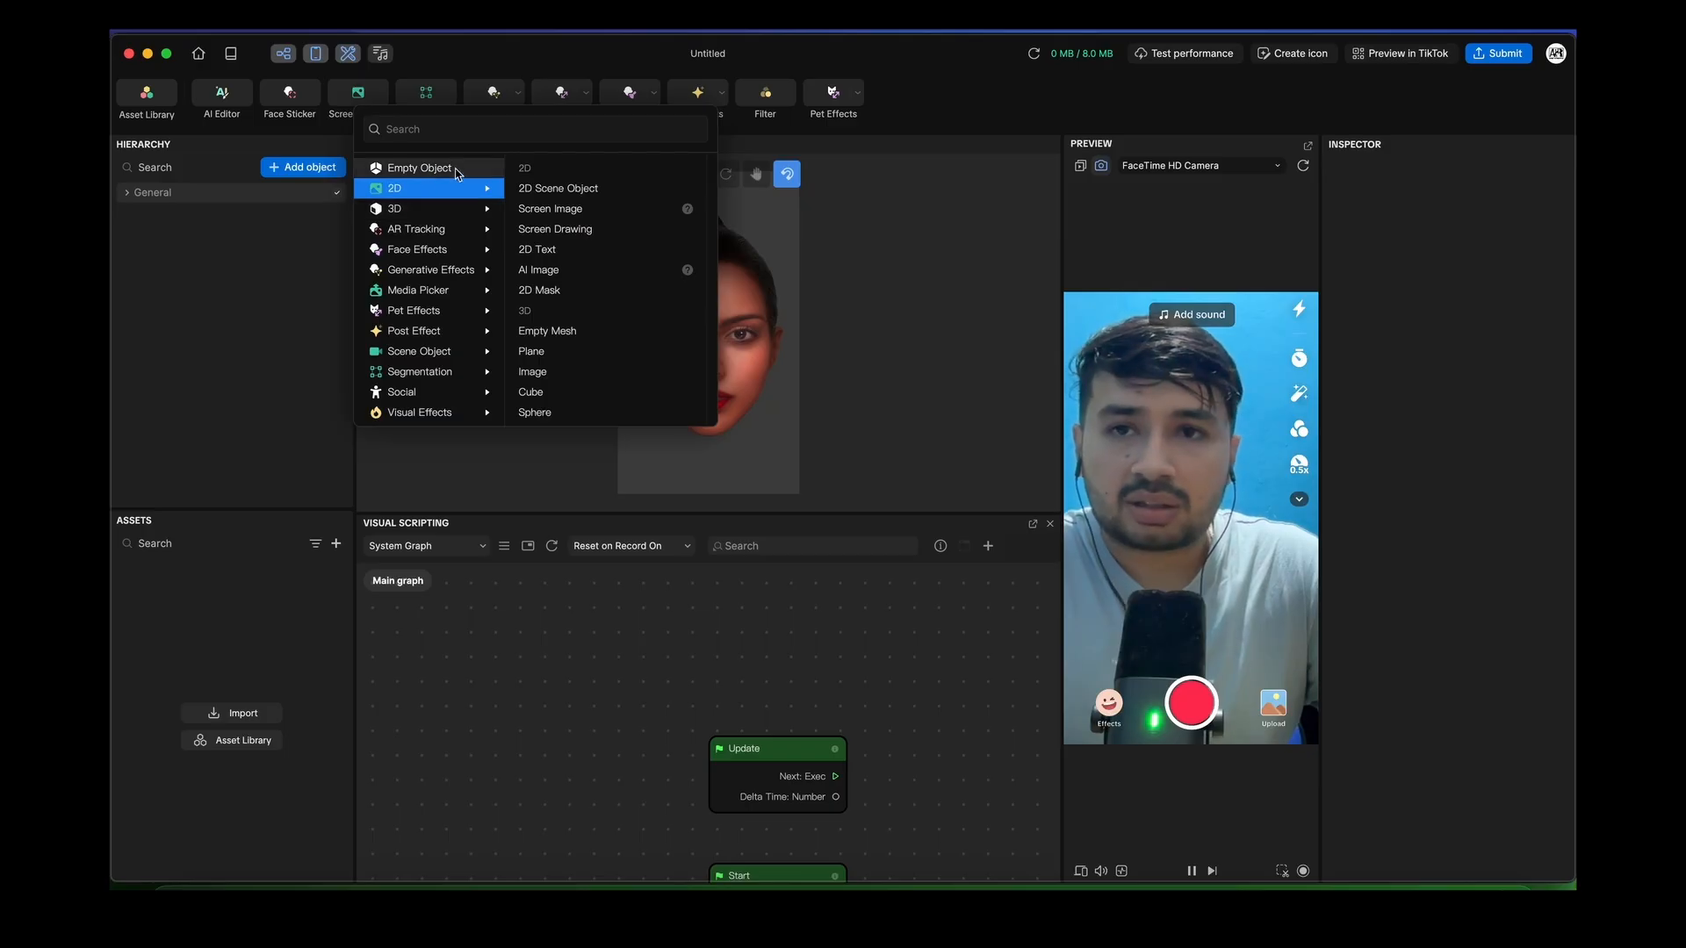
left_click(556, 217)
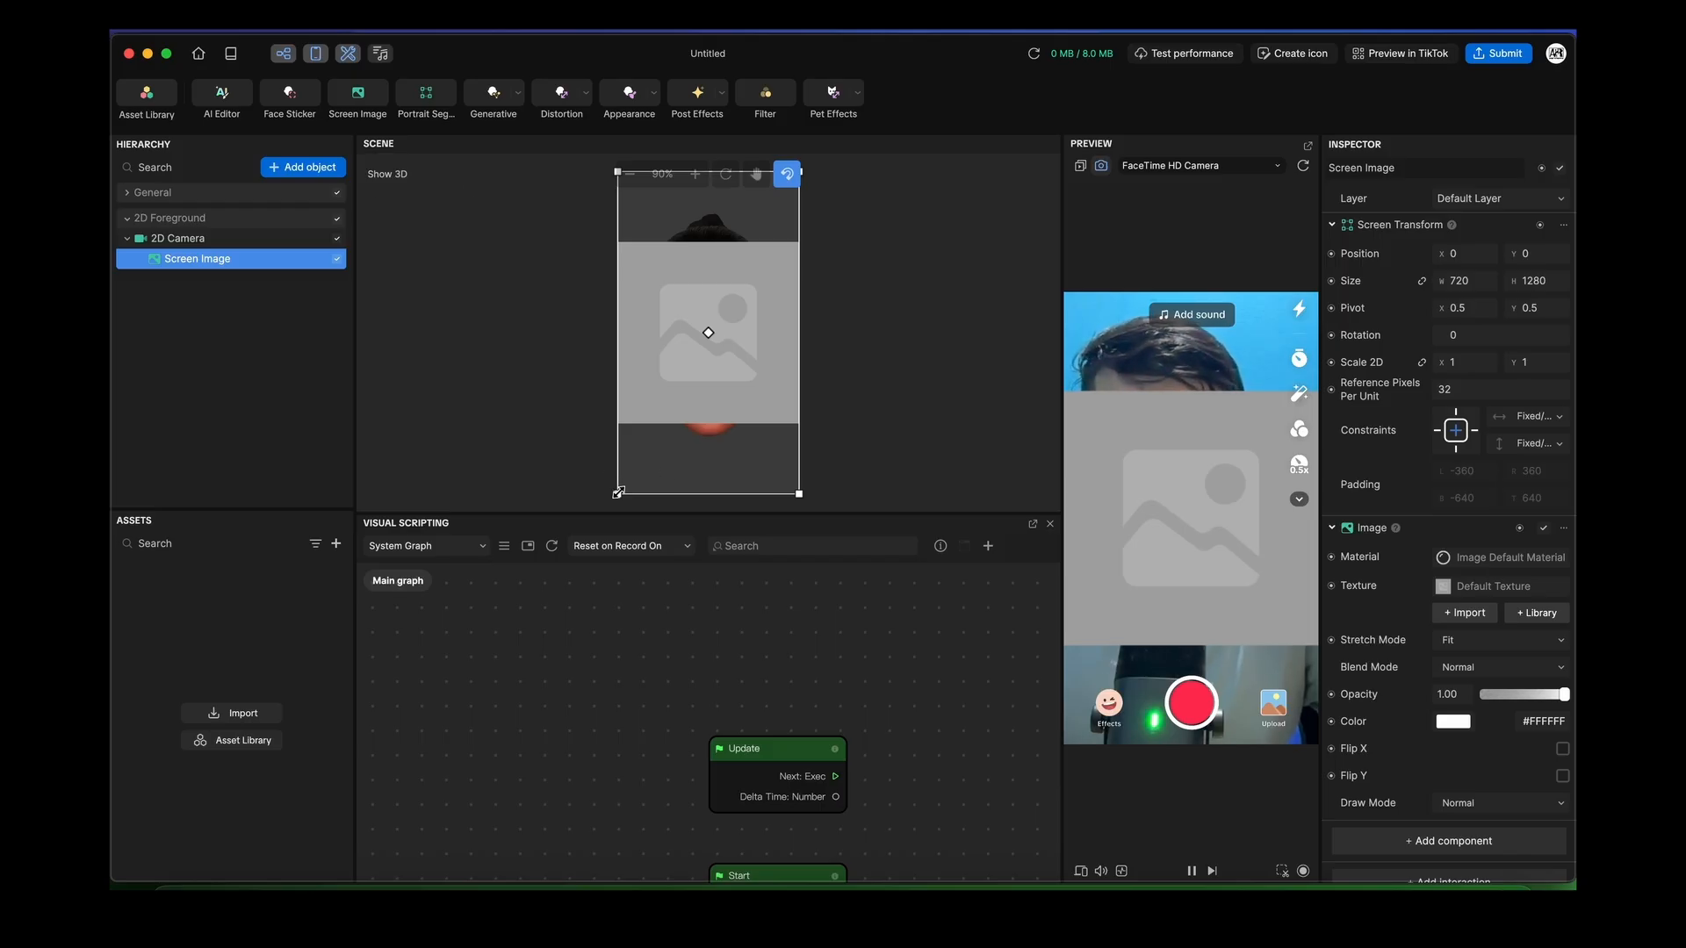
left_click_drag(617, 493, 687, 370)
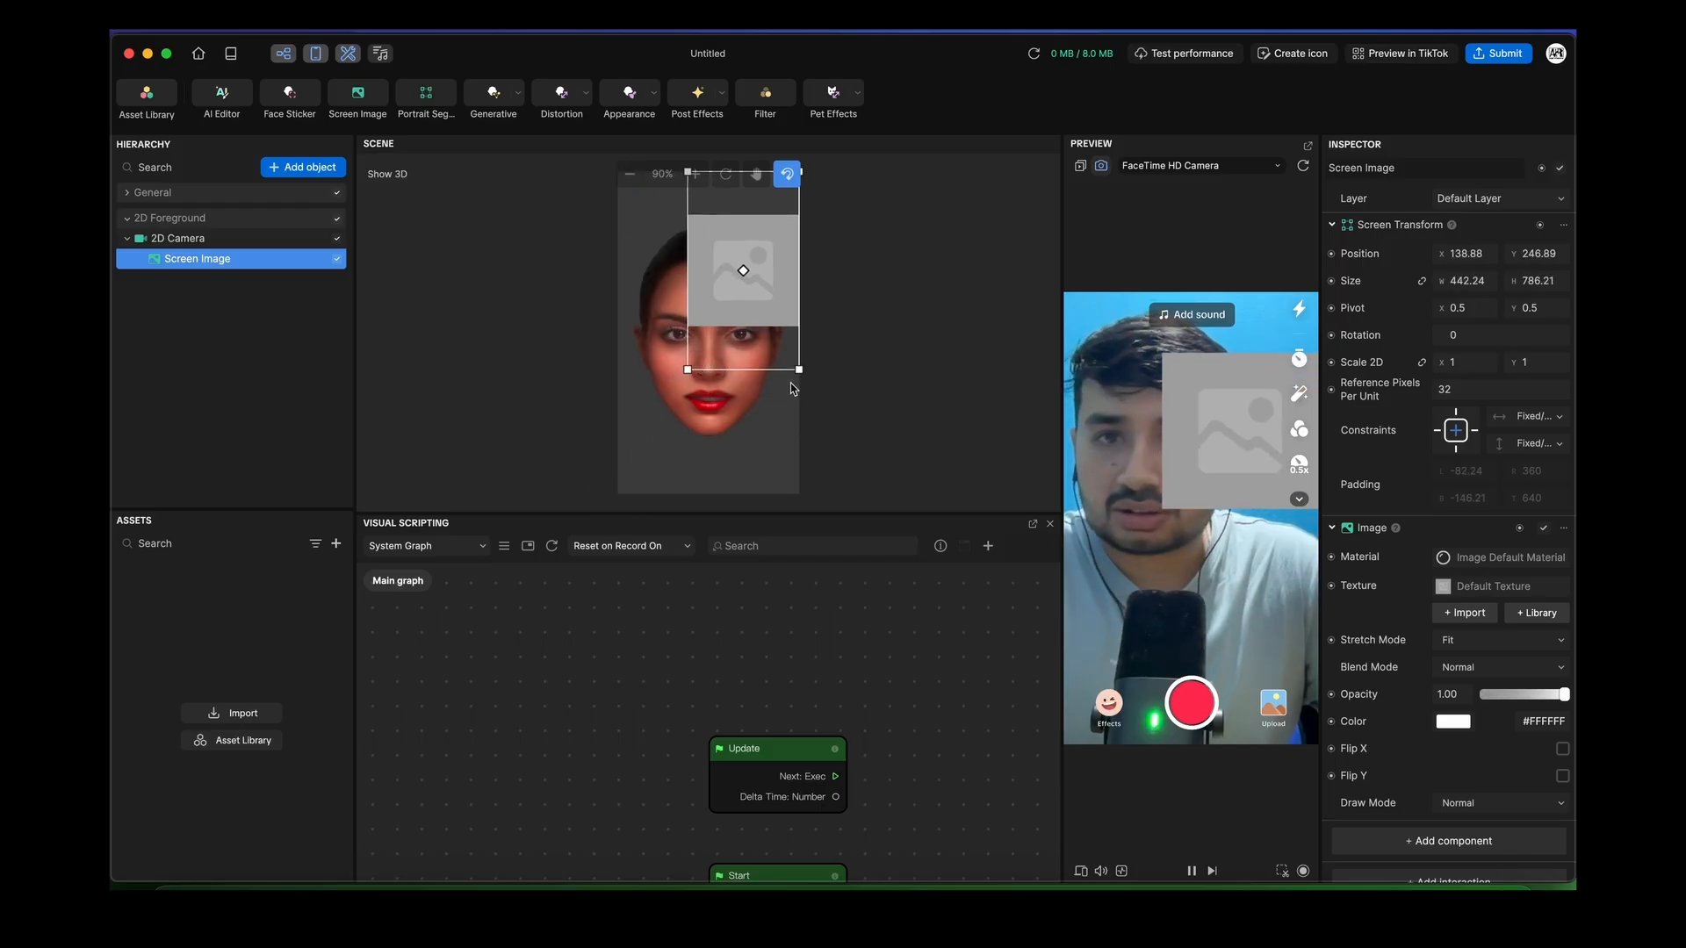
left_click_drag(796, 373, 772, 329)
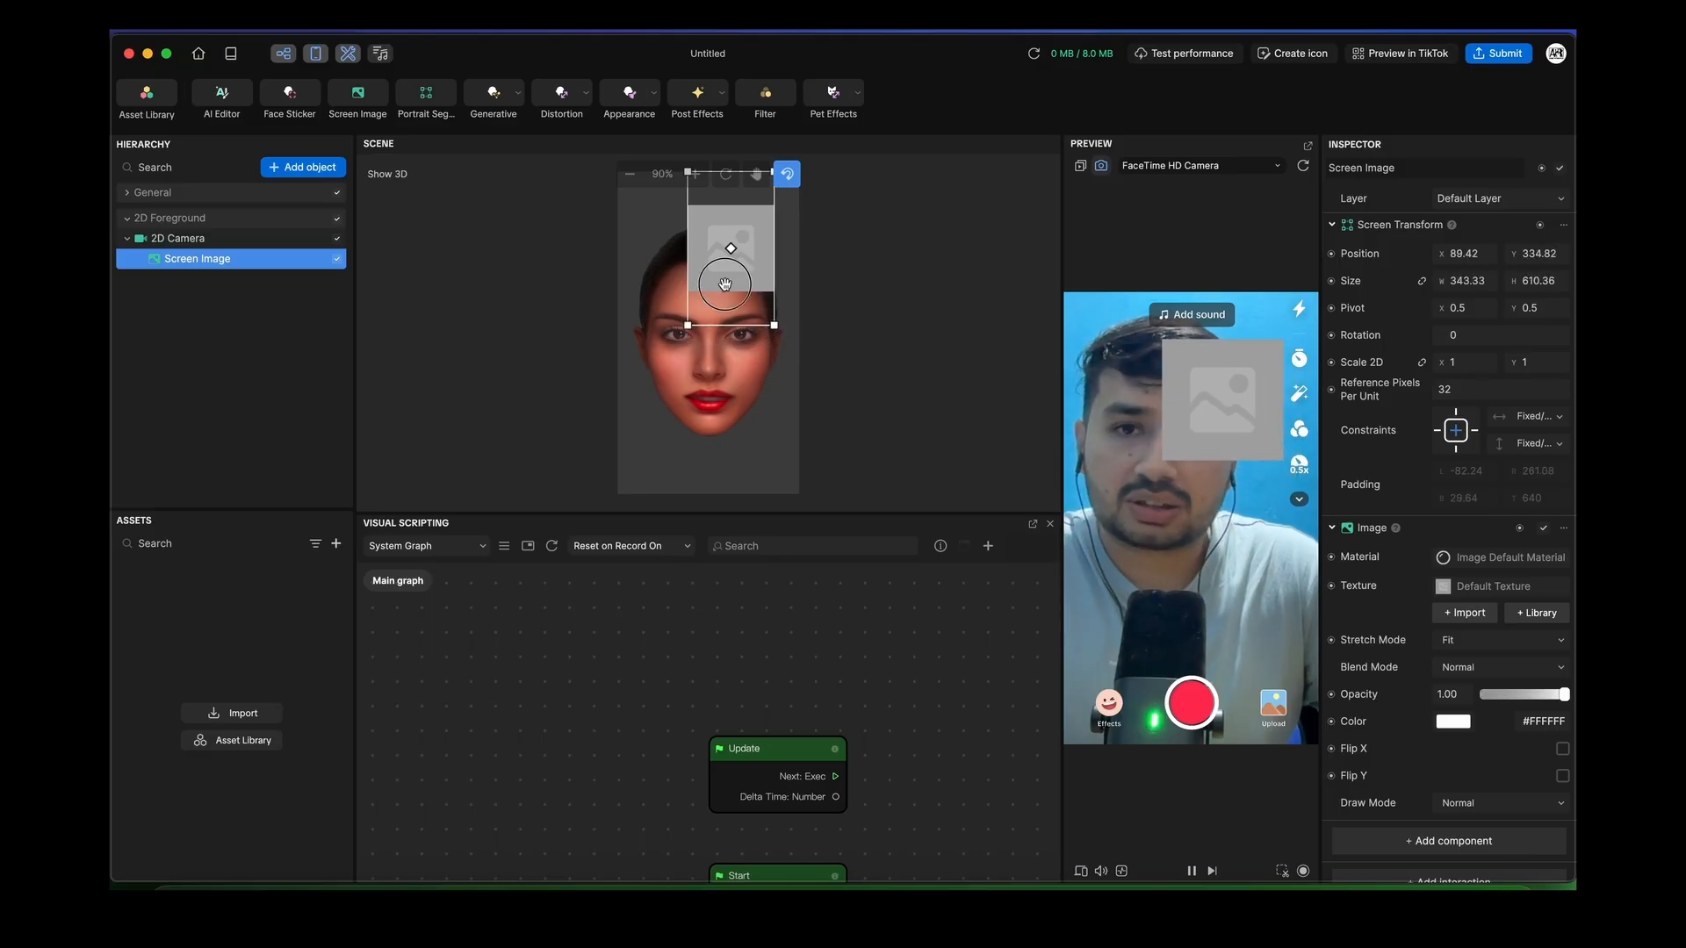
Position the Screen Image over the upper face at about 80.88, 305.18
mouse_move(727, 274)
left_mouse_down()
mouse_move(645, 384)
mouse_move(703, 399)
mouse_move(707, 325)
mouse_move(677, 310)
mouse_move(716, 366)
mouse_move(665, 396)
mouse_move(661, 373)
mouse_move(761, 327)
mouse_move(740, 300)
left_mouse_up()
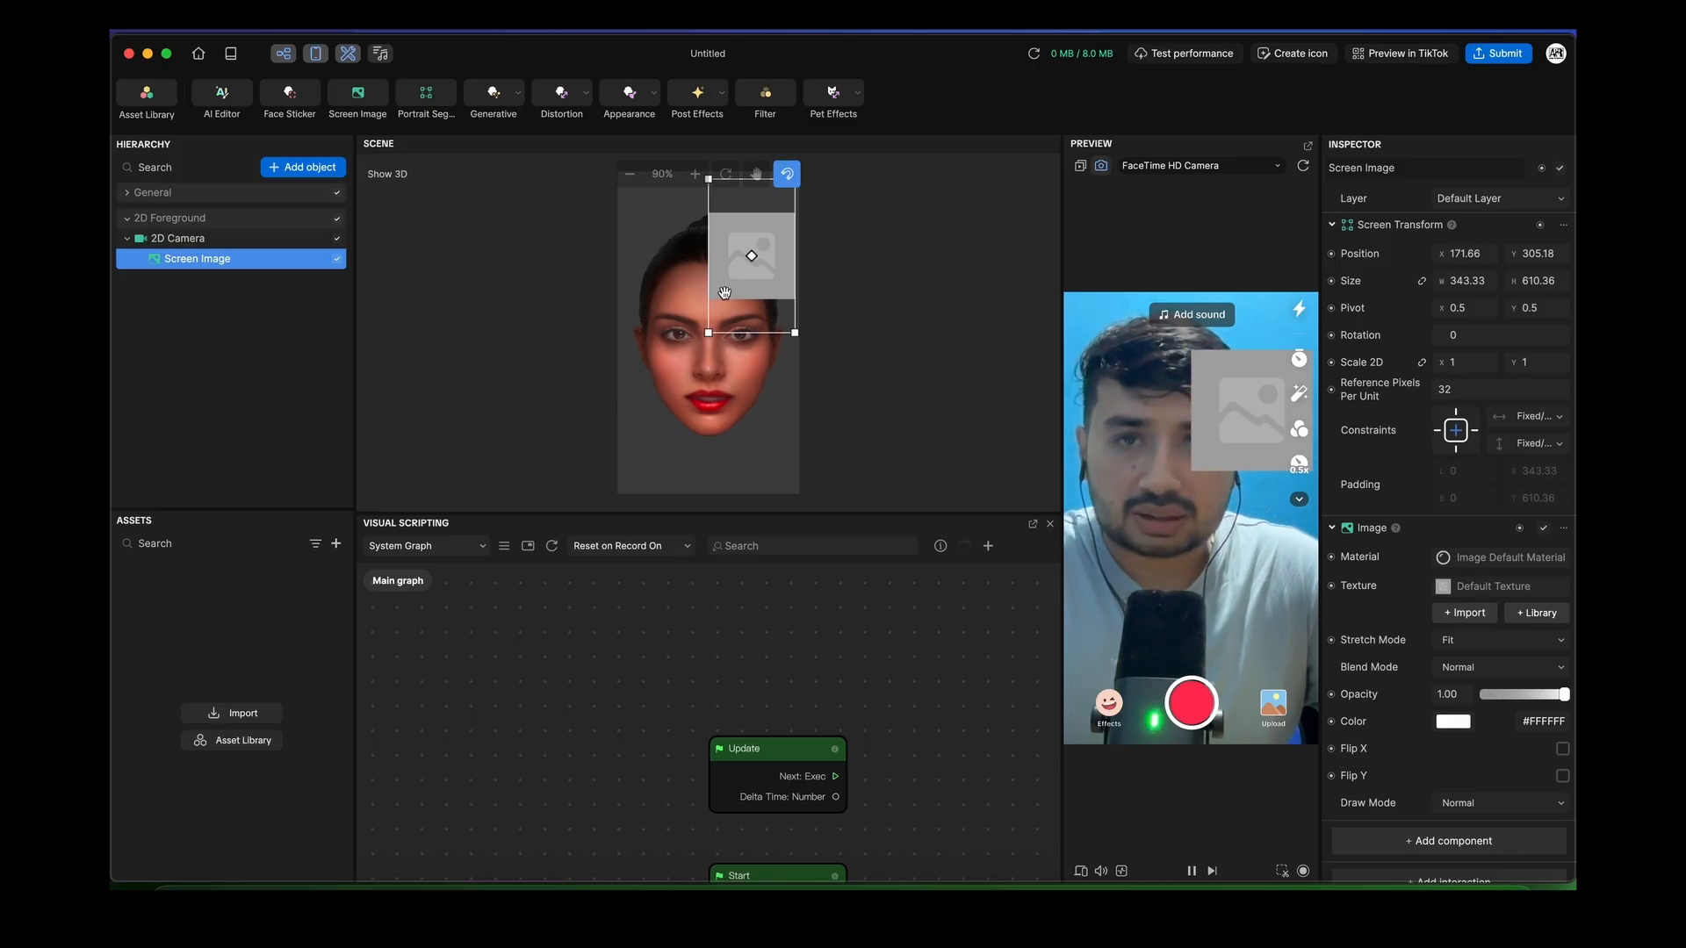
left_click_drag(724, 292, 711, 309)
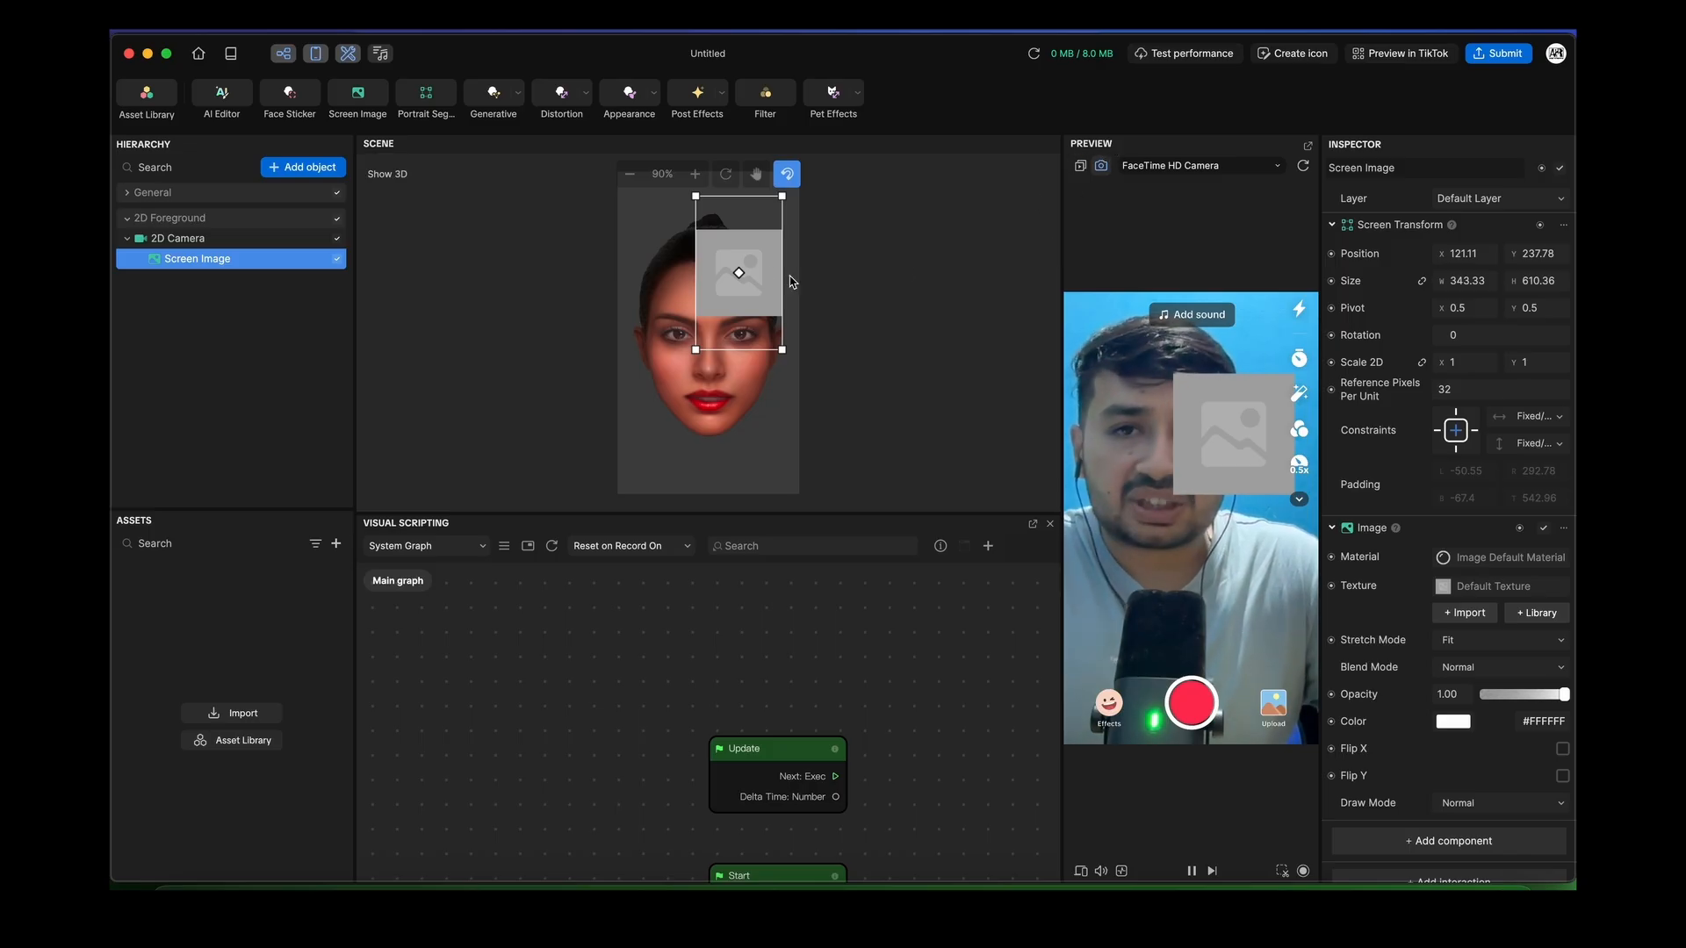
left_click_drag(725, 314, 651, 410)
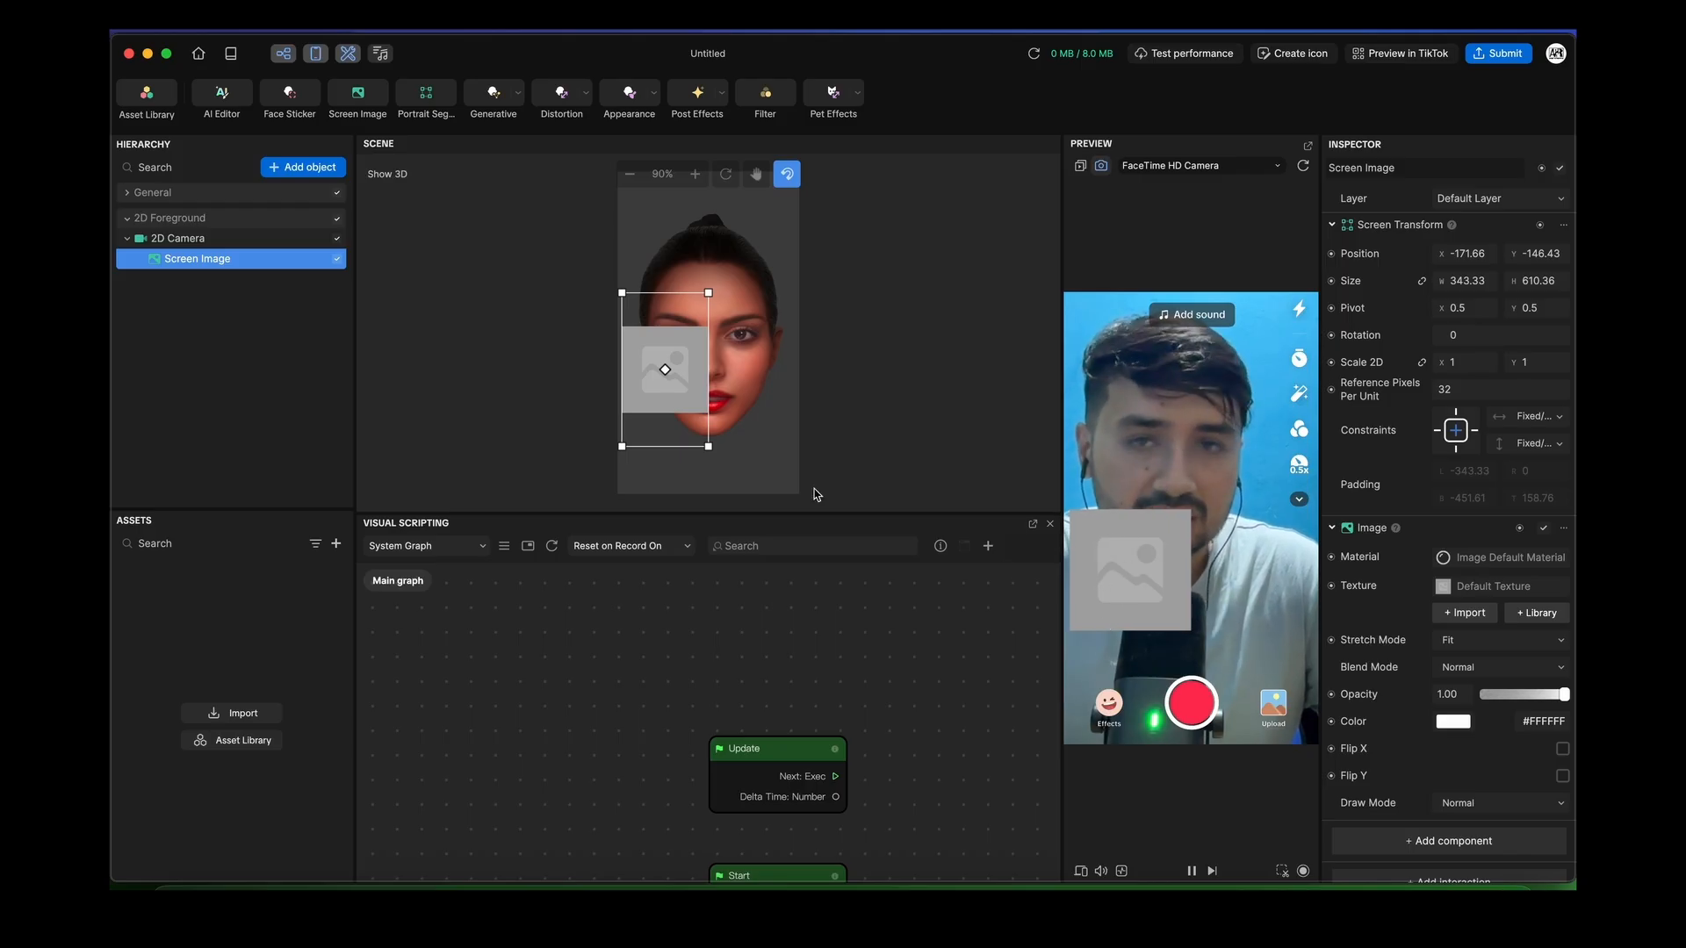
left_click_drag(665, 399, 703, 487)
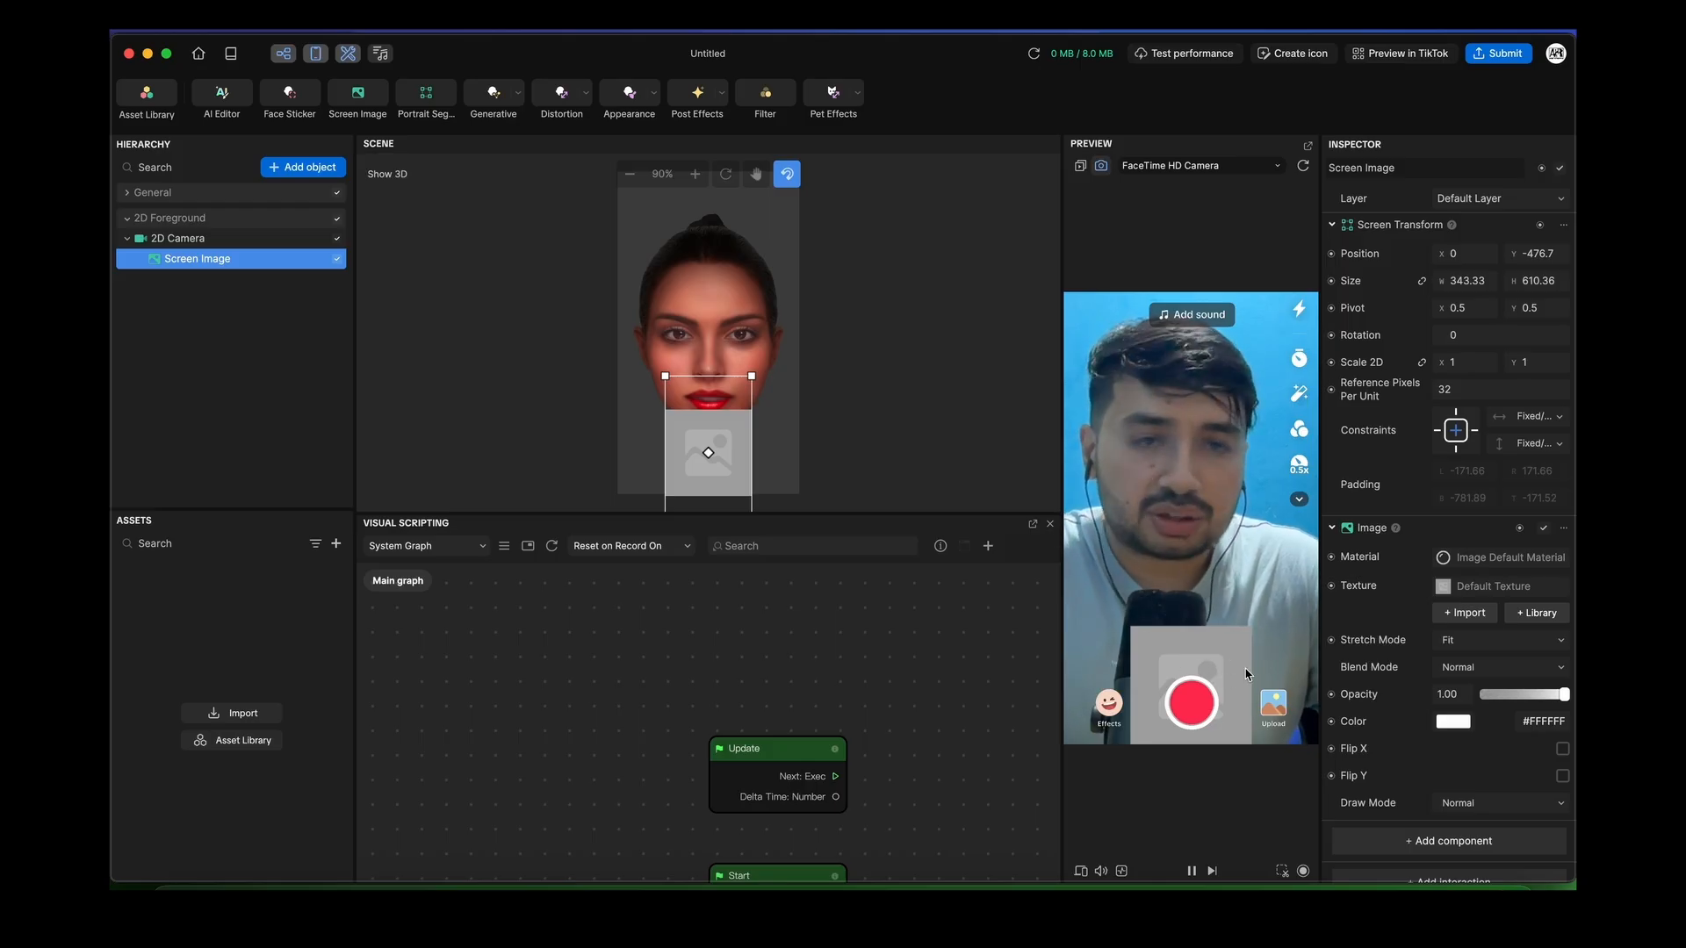
left_click_drag(709, 455, 718, 281)
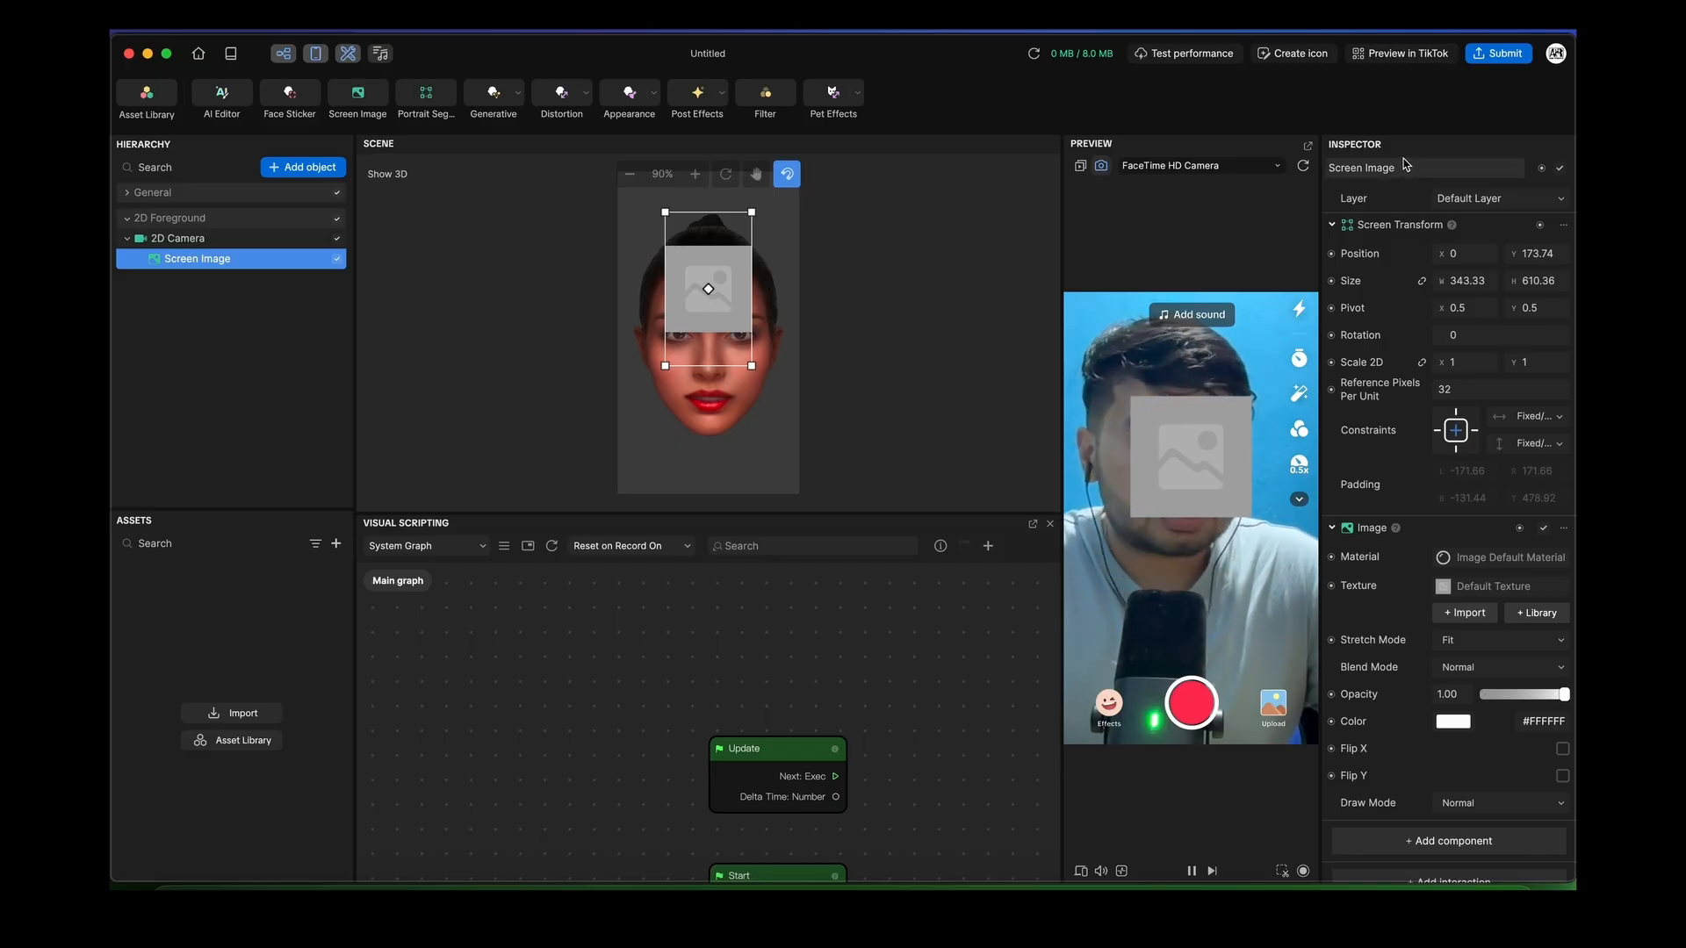
left_click_drag(718, 324, 738, 290)
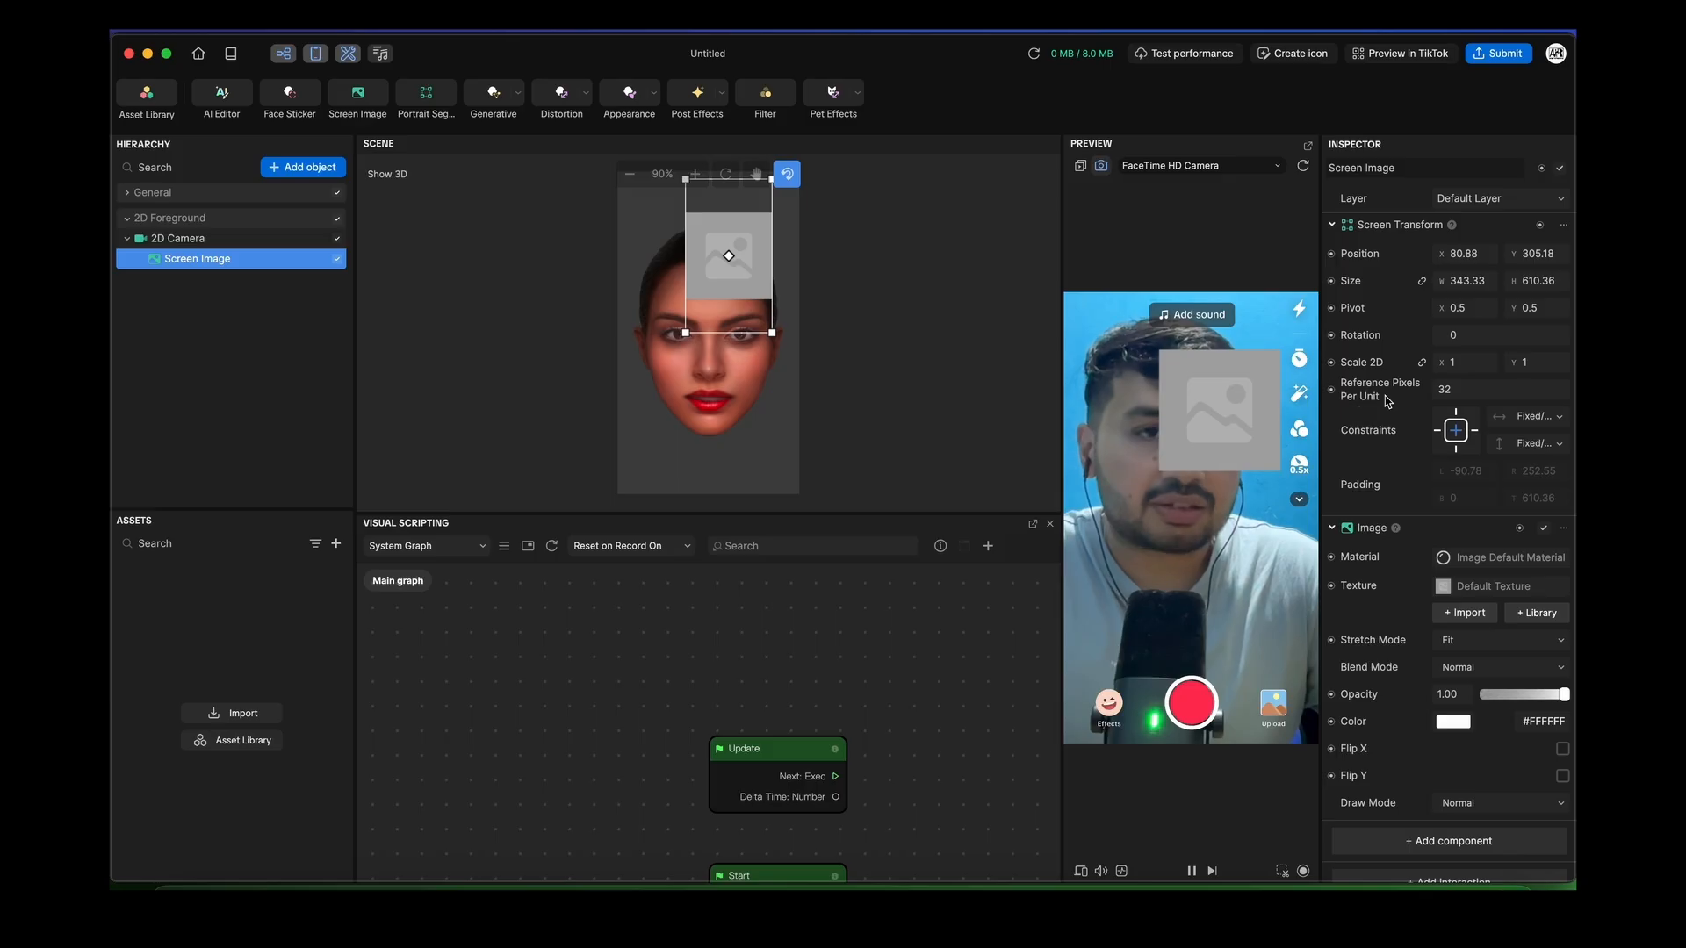
Set the Screen Image's Size W to 400 and hide the visual scripting panel
left_click(1467, 256)
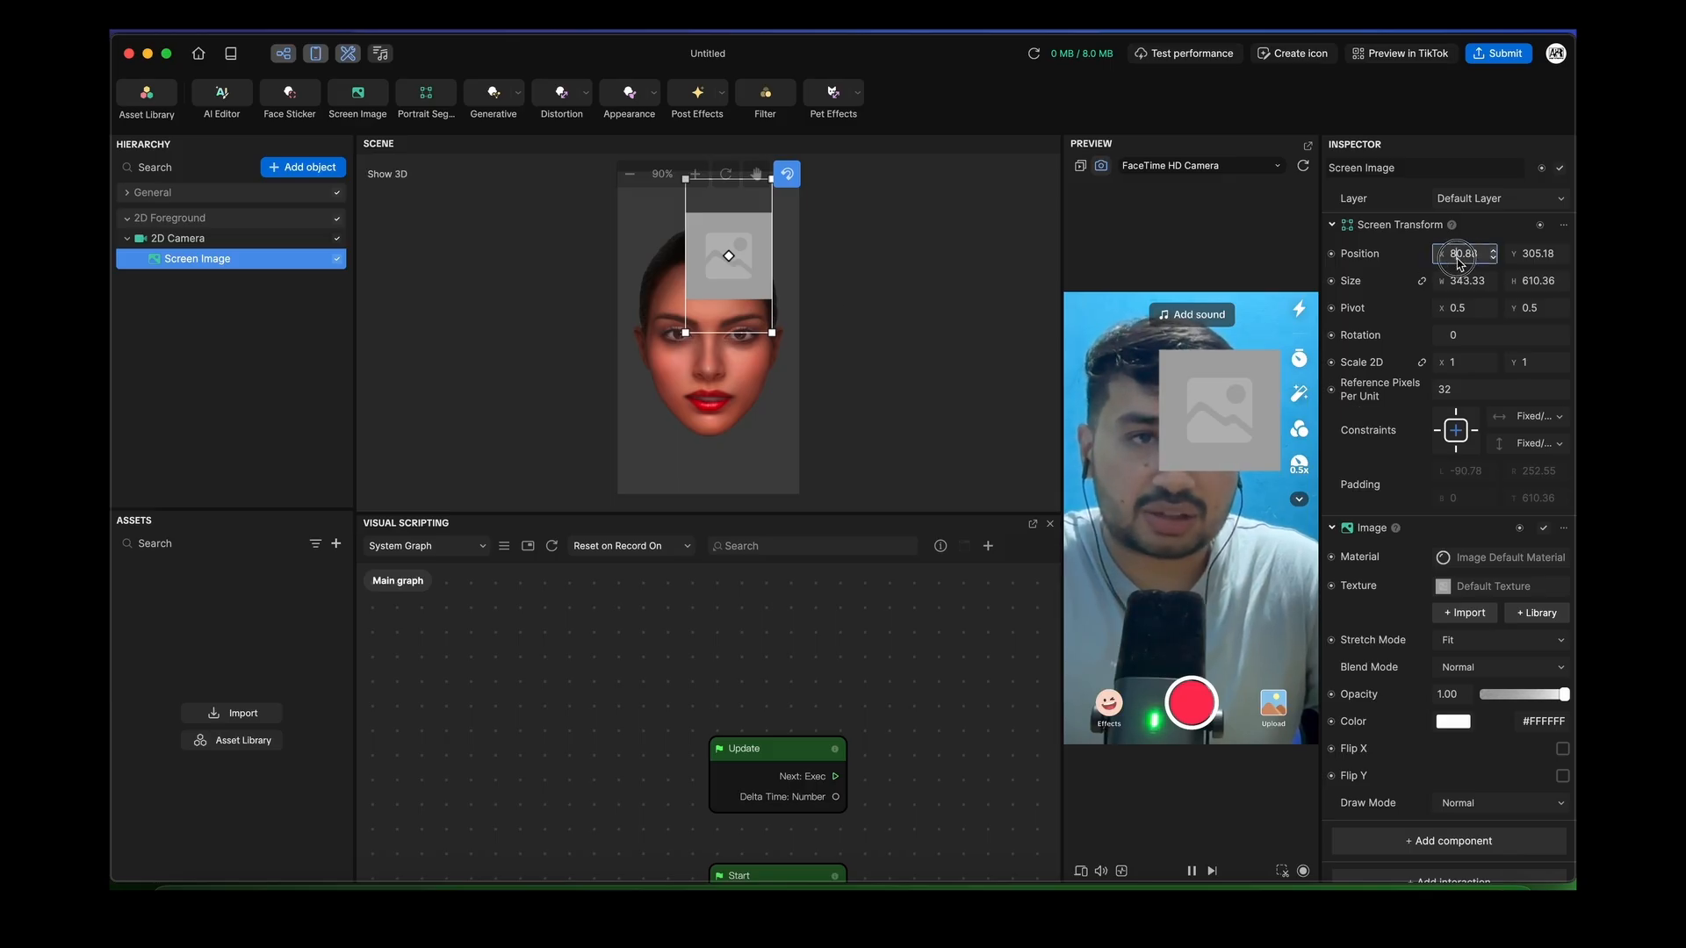
left_click(1470, 260)
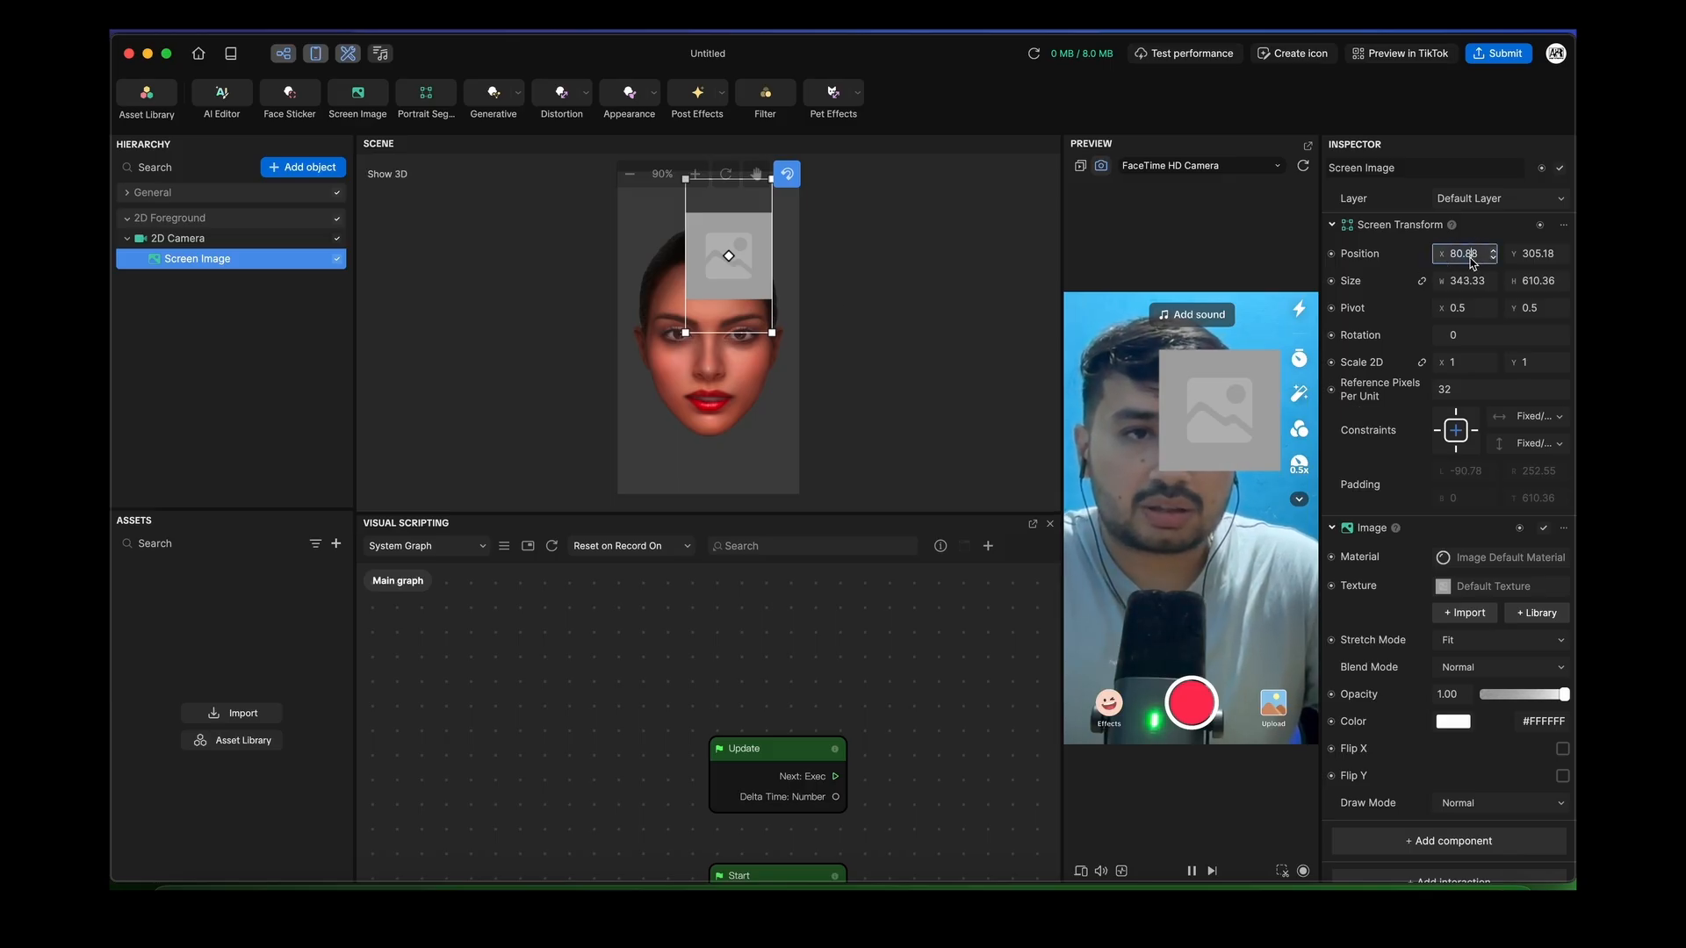
left_click_drag(1475, 261, 1431, 262)
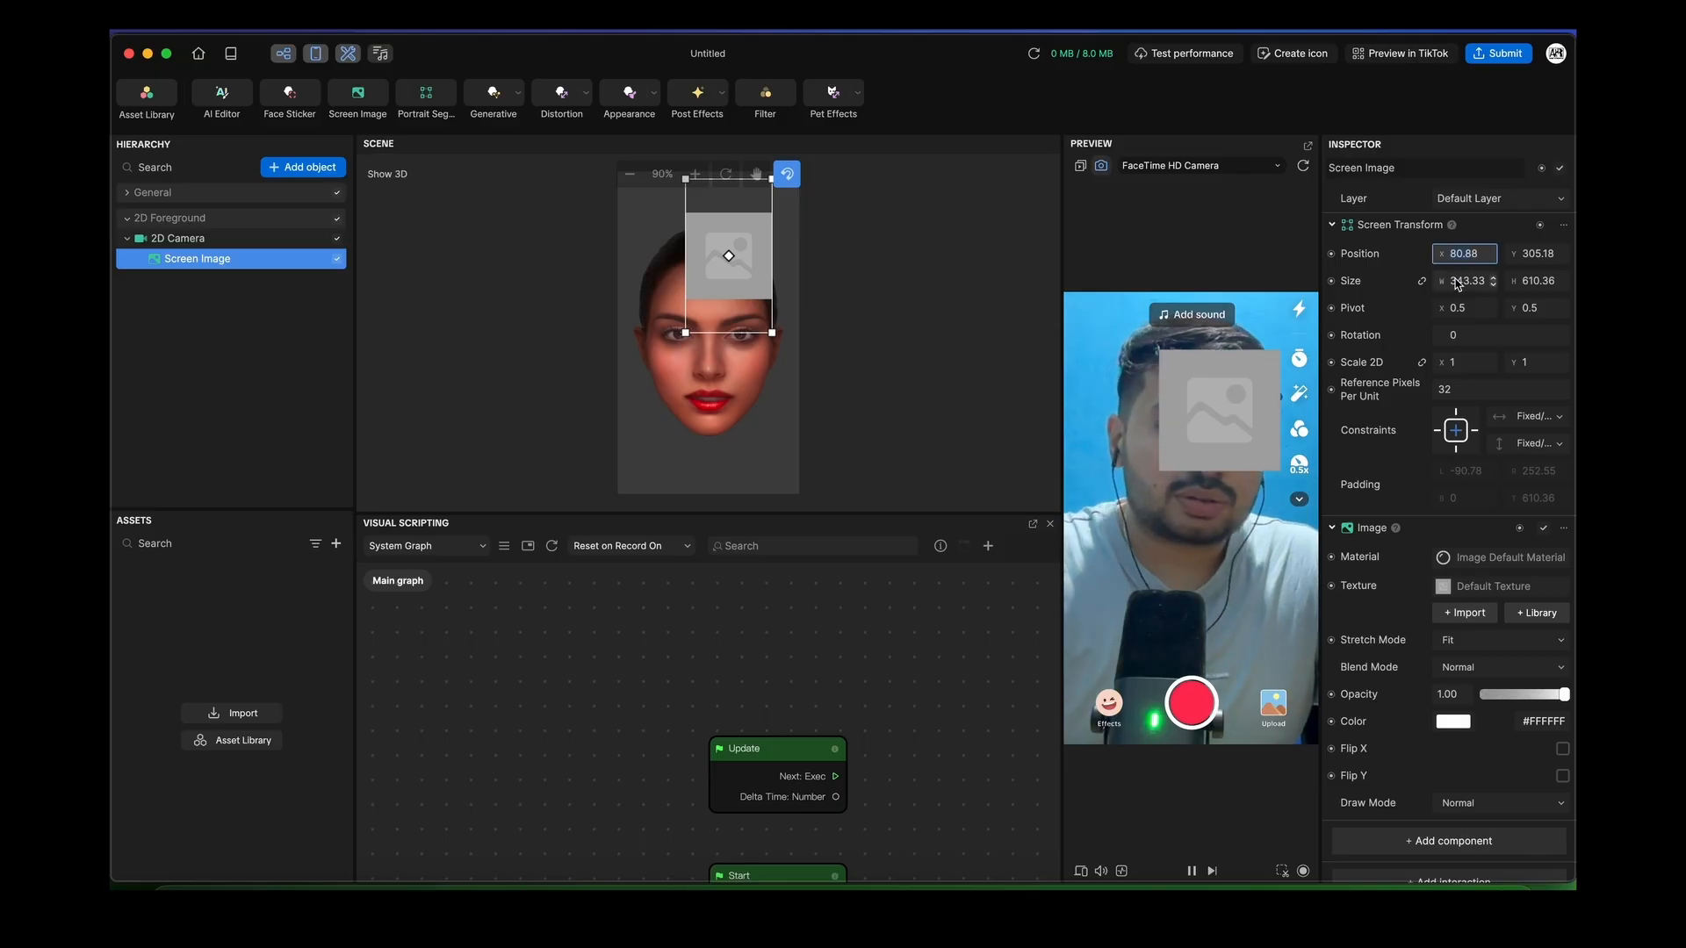
left_click(1468, 285)
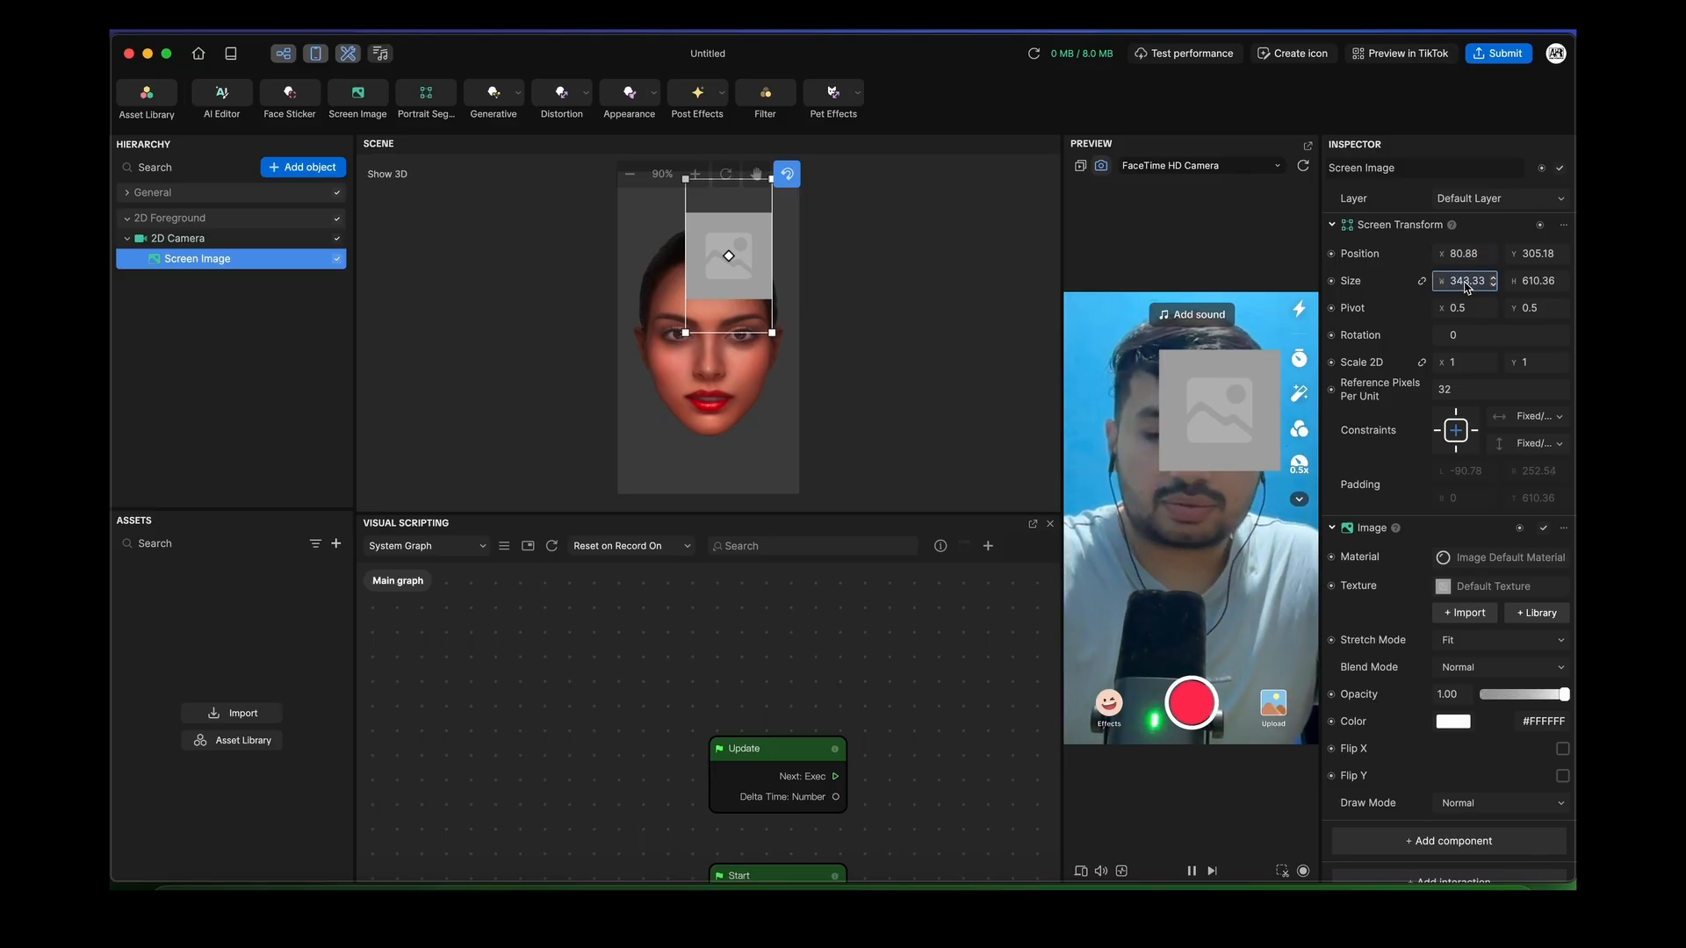
type("4")
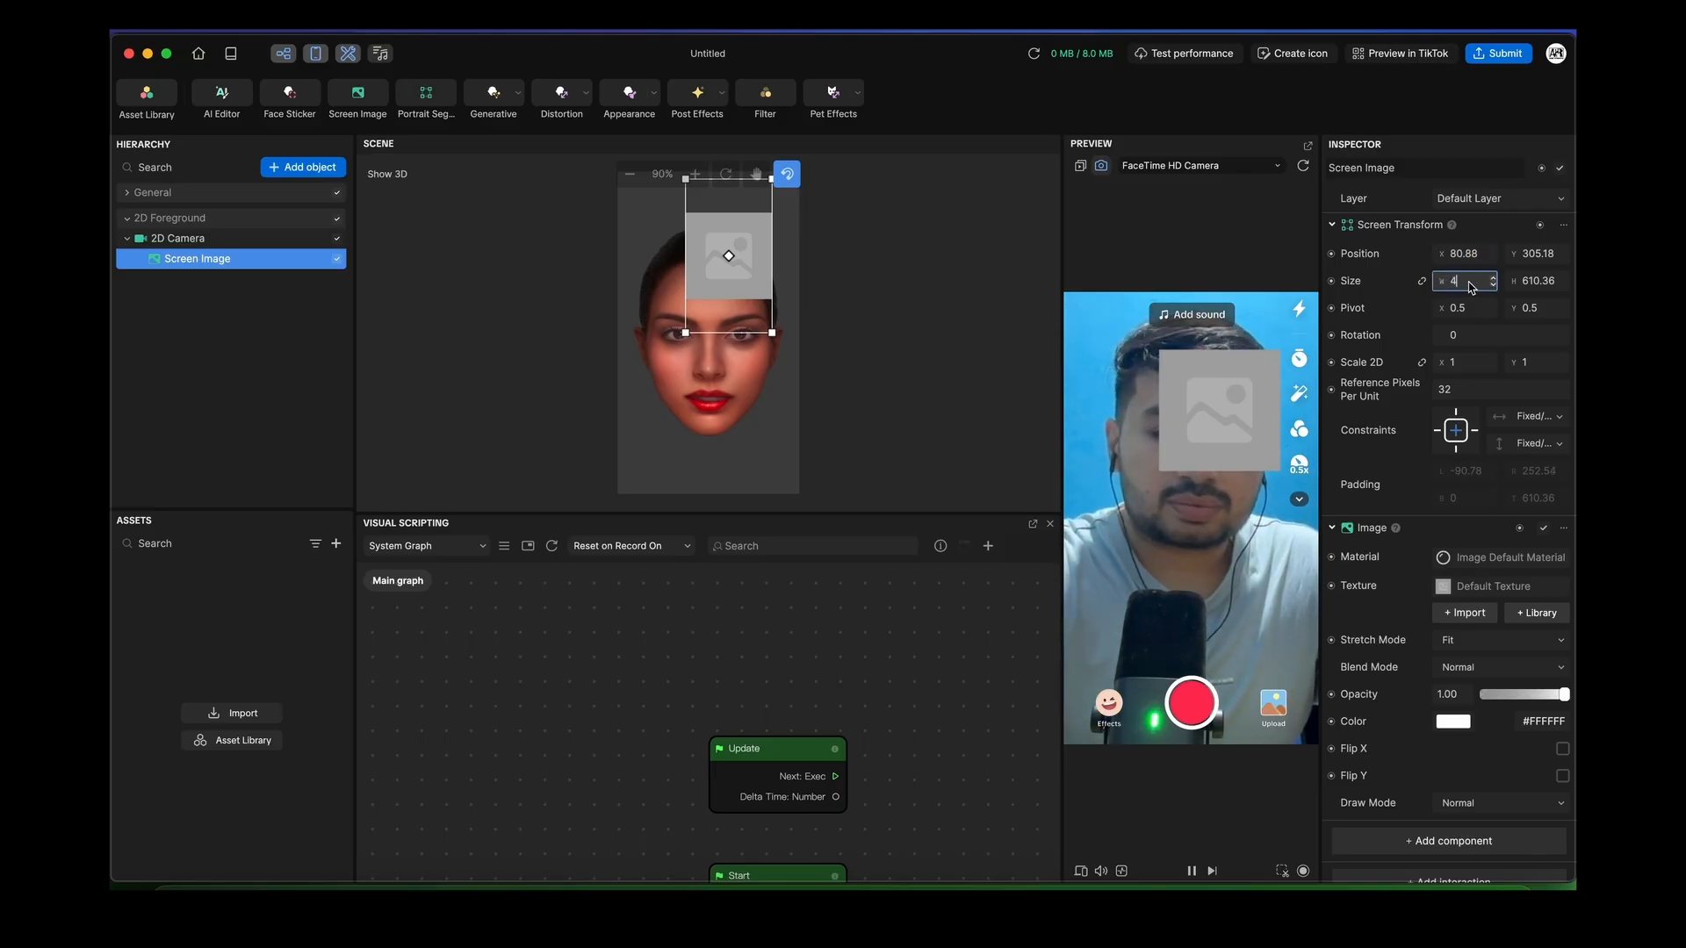
type("00")
key("Return")
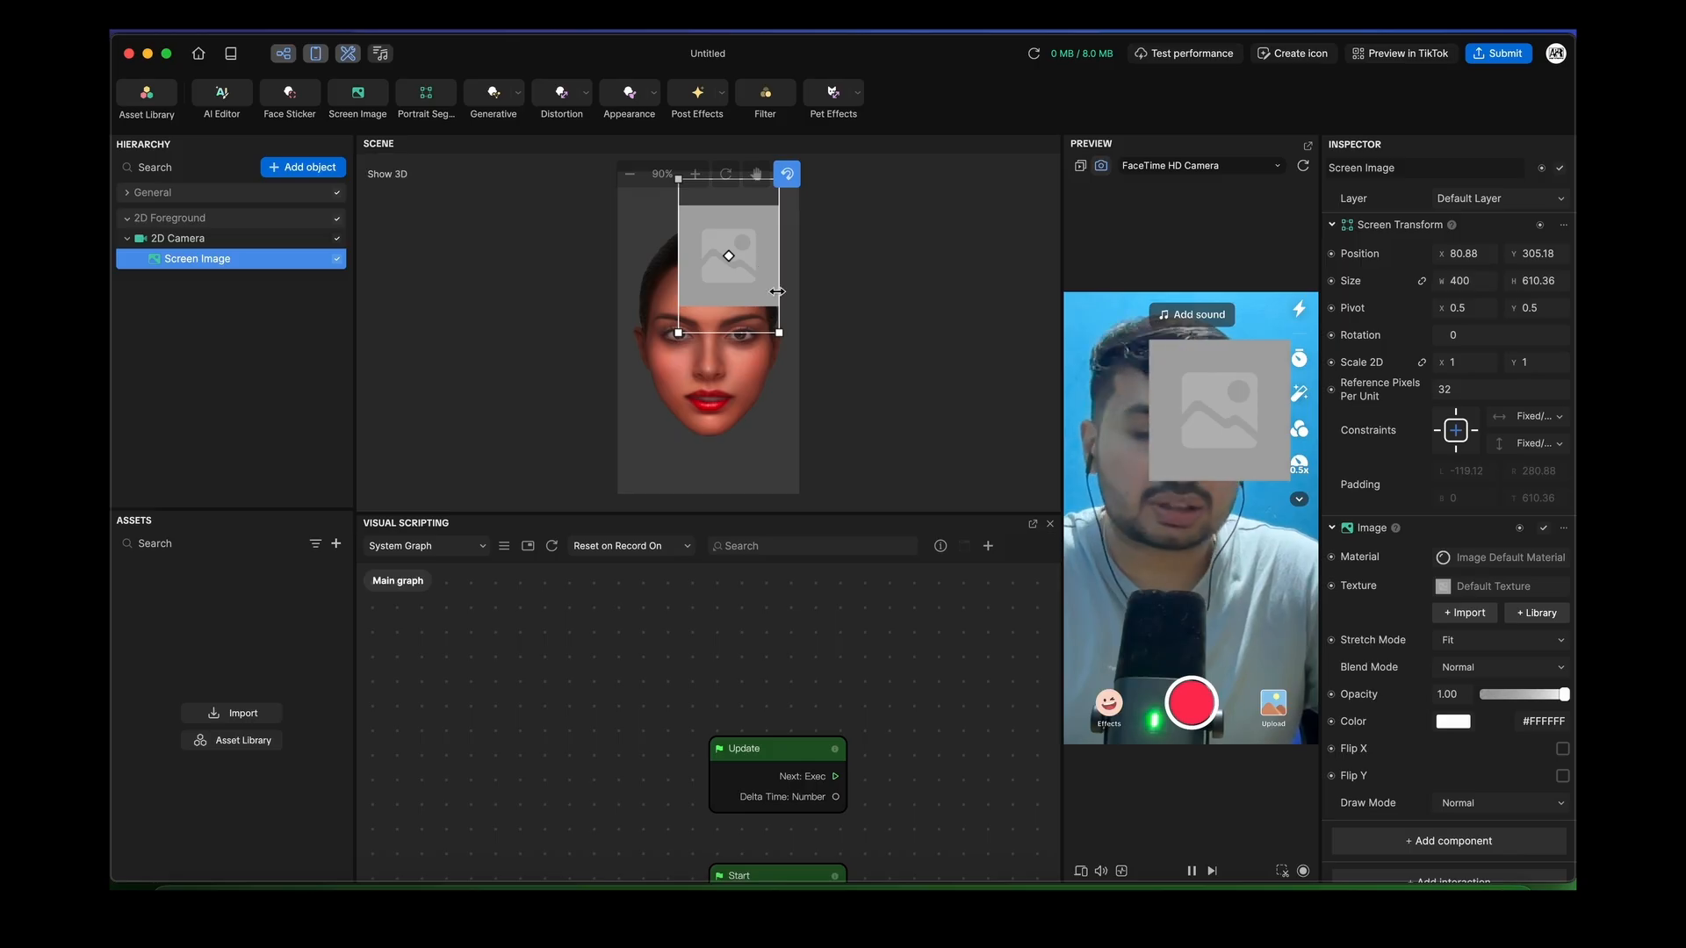
left_click(284, 54)
Restore a taller visual scripting panel and delete 2D Foreground along with its Screen Image
left_click(283, 54)
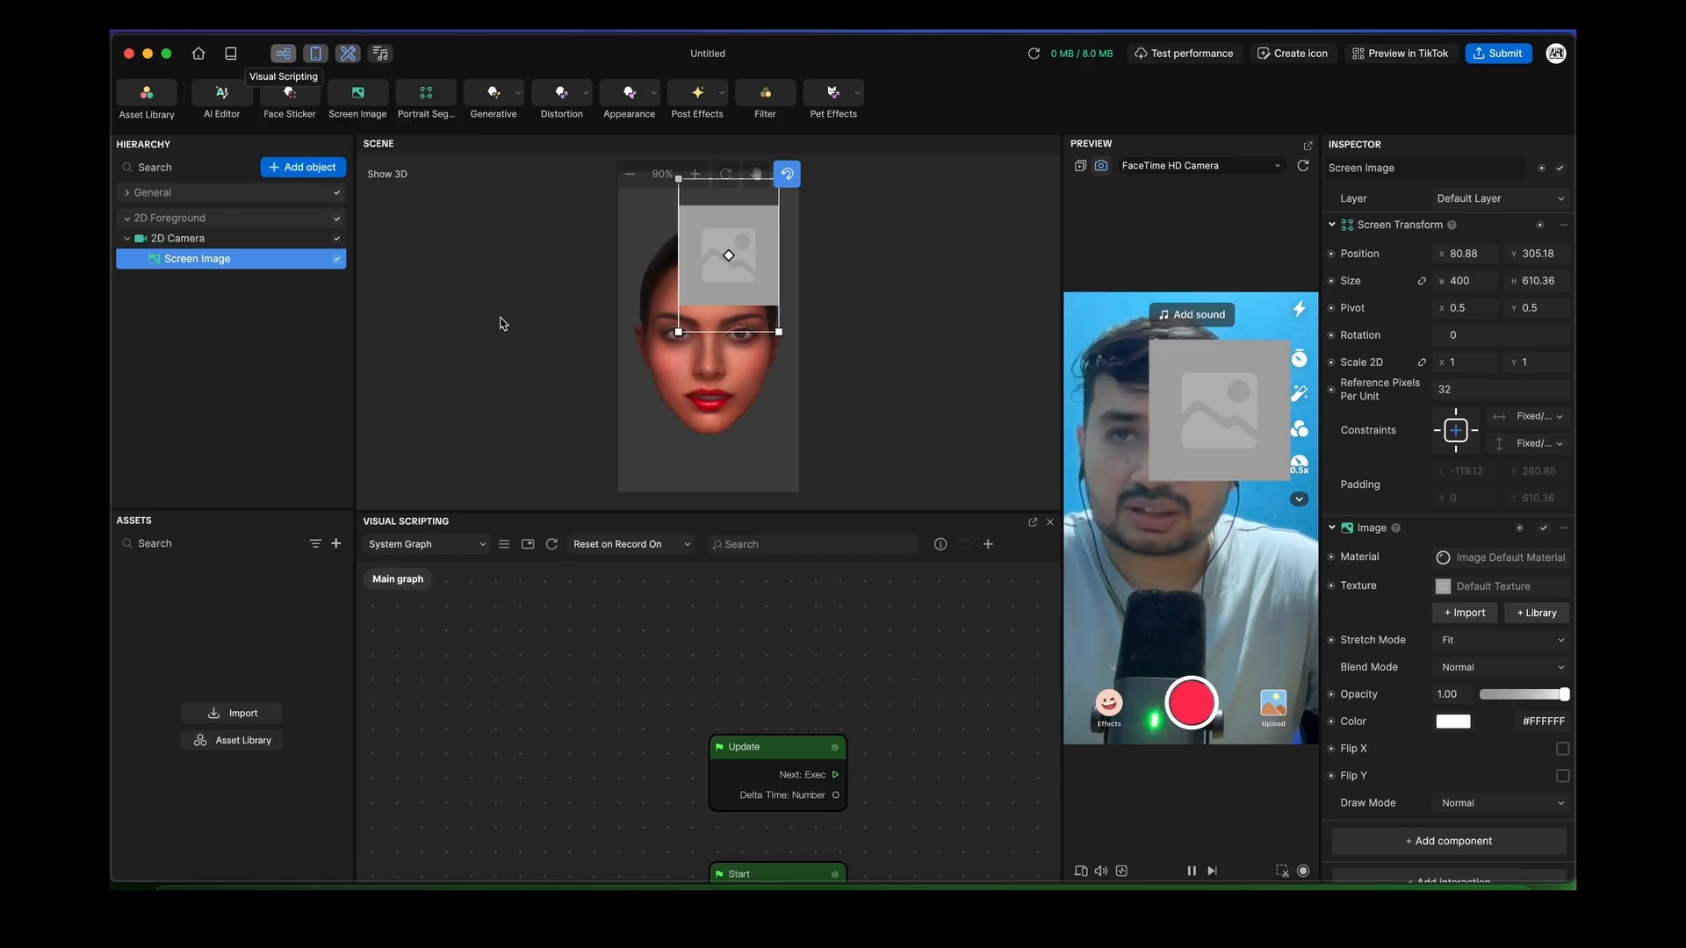
left_click_drag(595, 520, 583, 439)
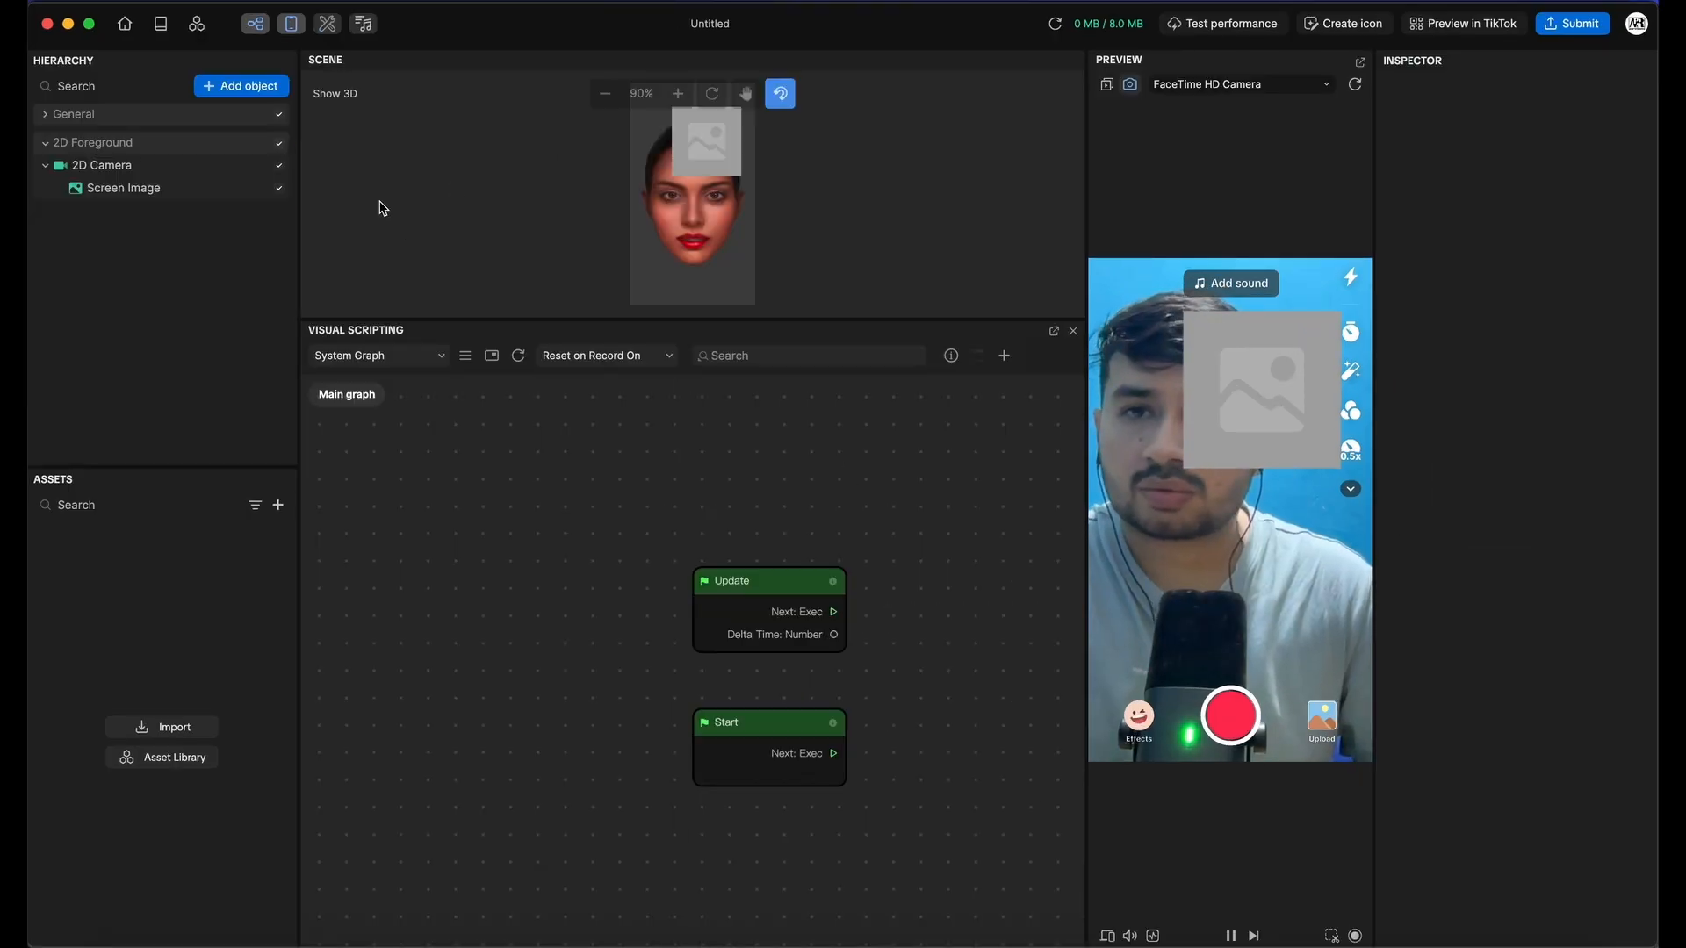
left_click(105, 145)
right_click(117, 156)
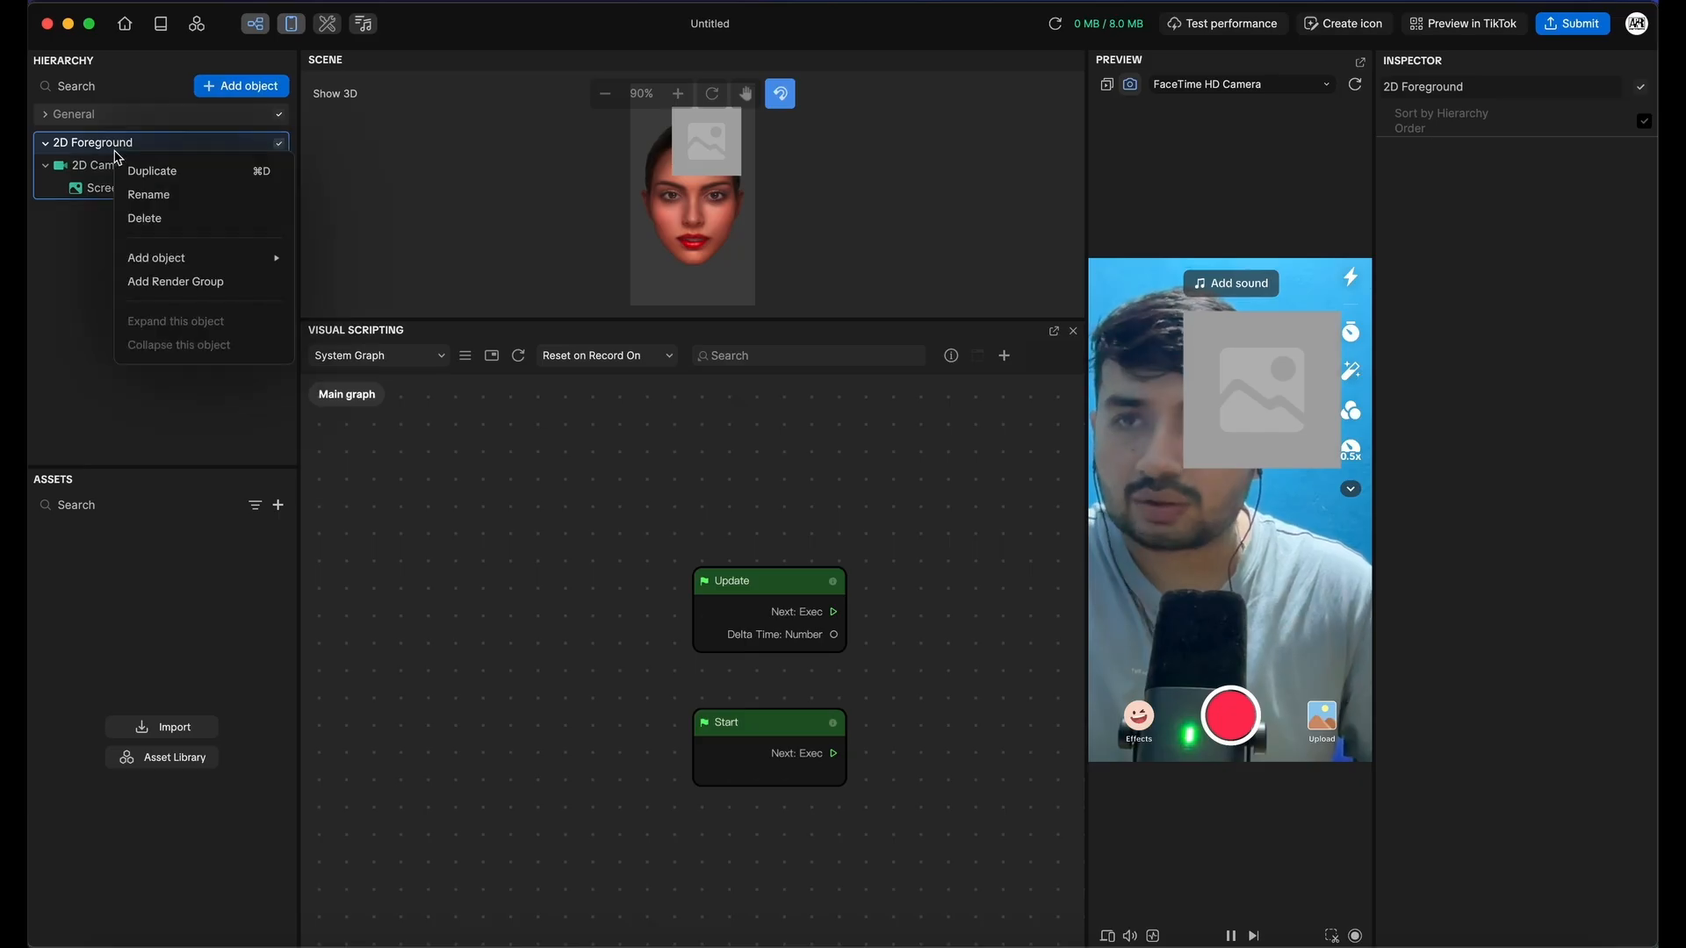
left_click(148, 218)
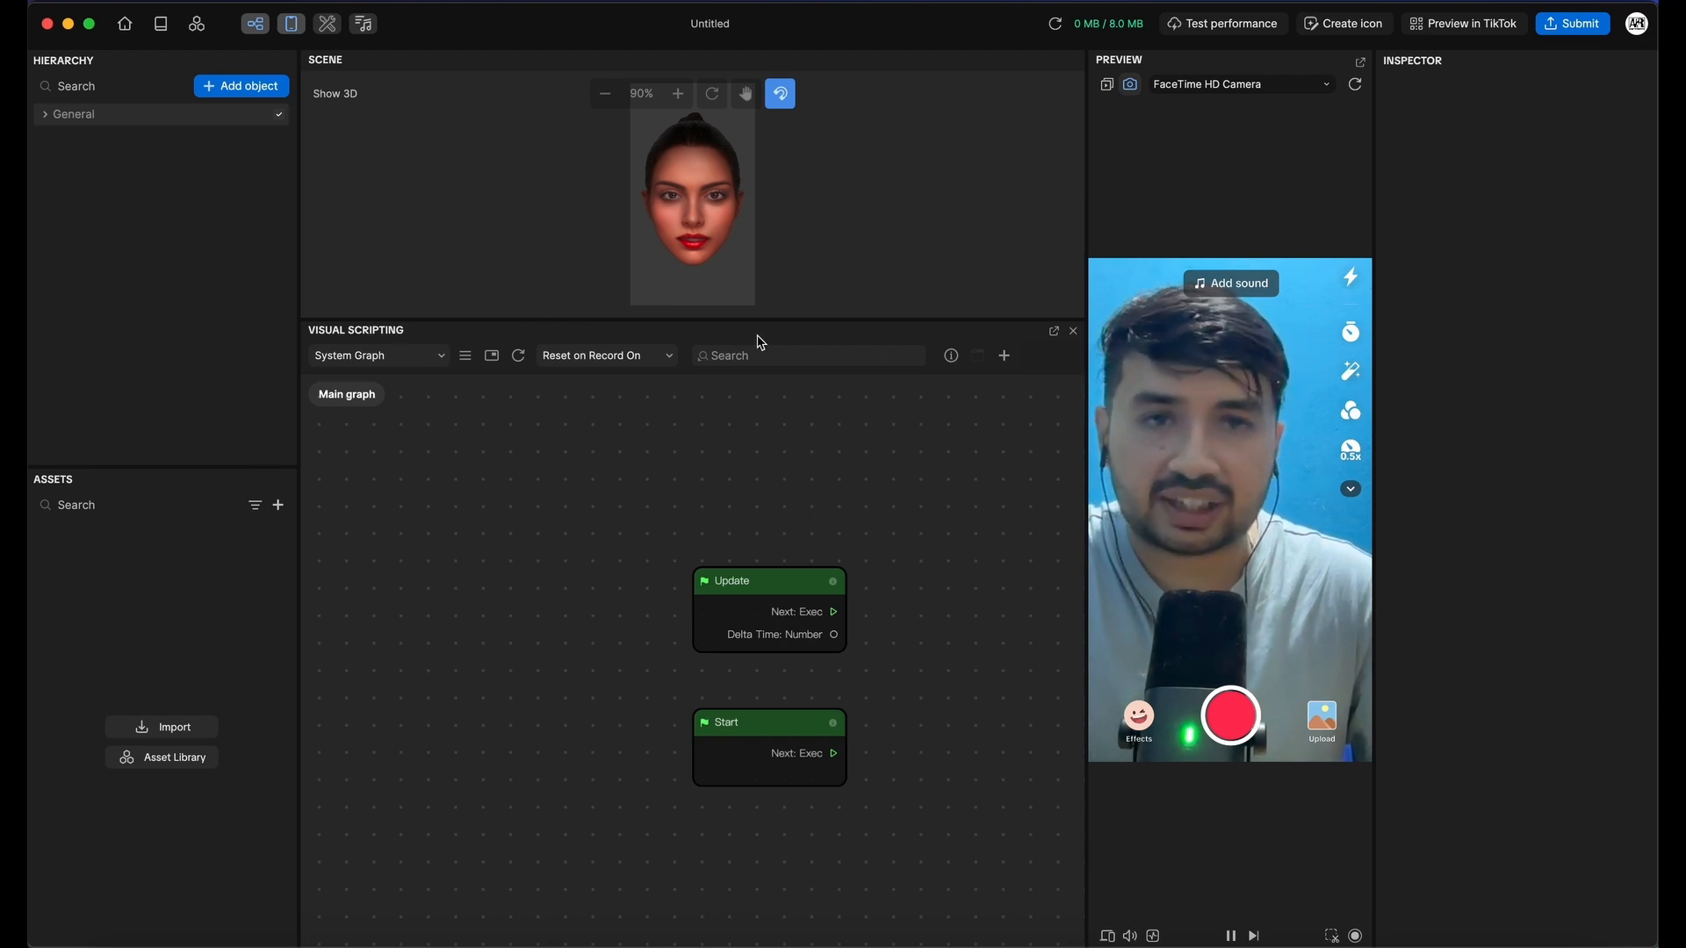
Turn on the graph minimap and reset the view onto the Update and Start nodes
left_click(466, 356)
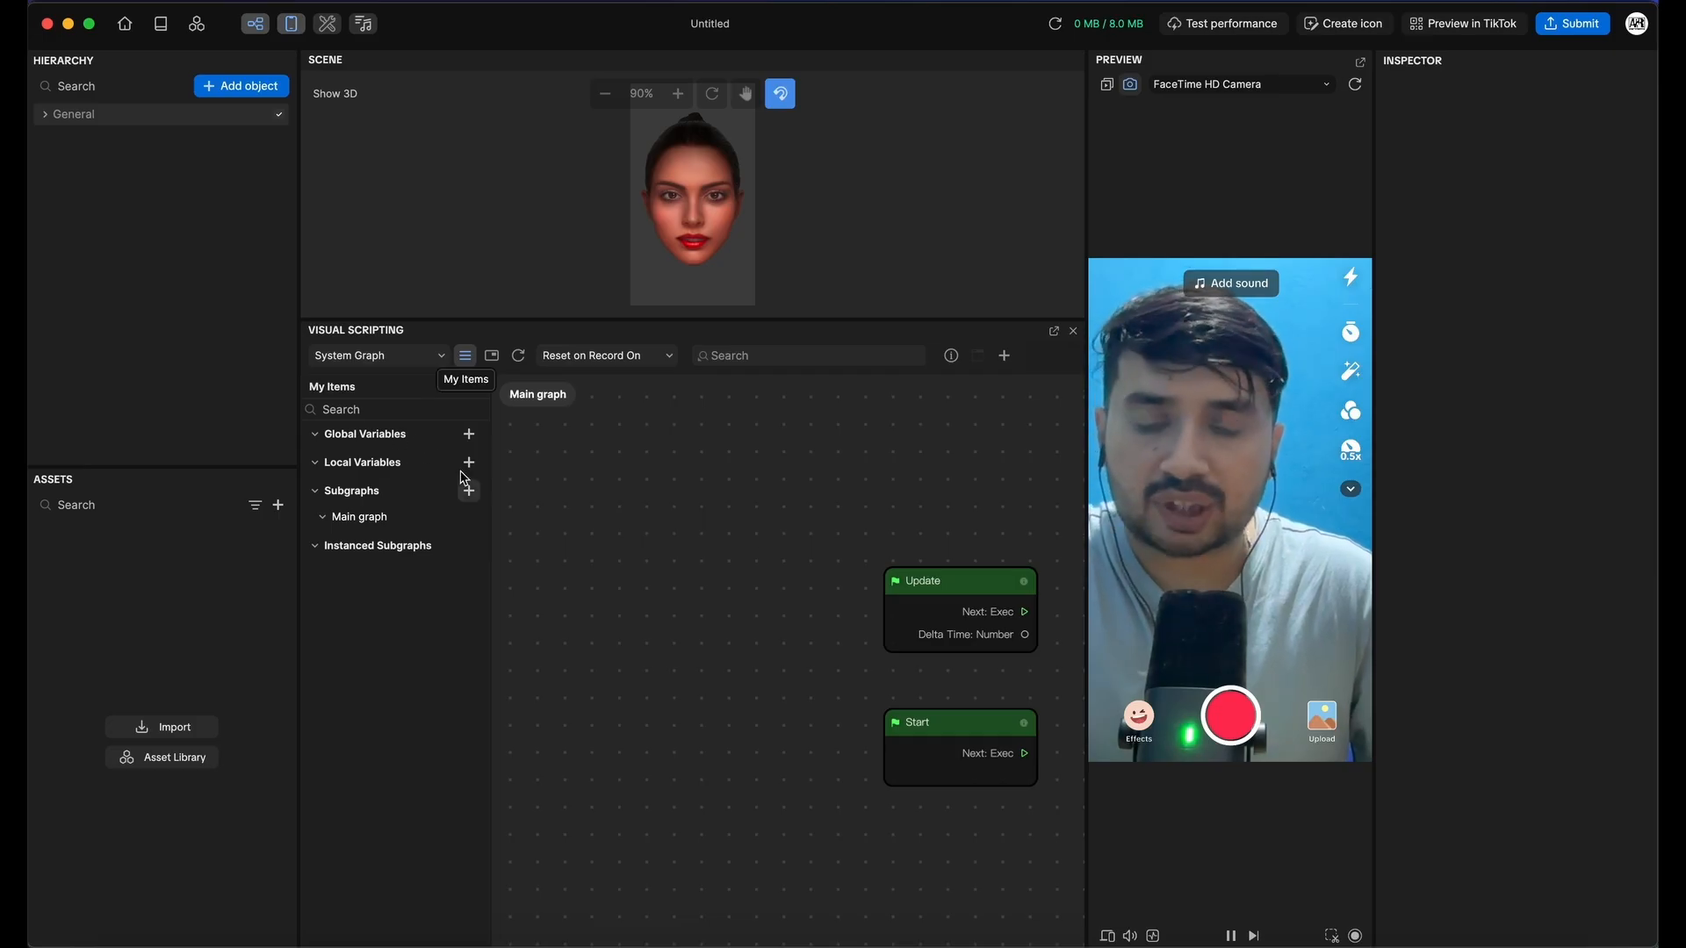
left_click(466, 363)
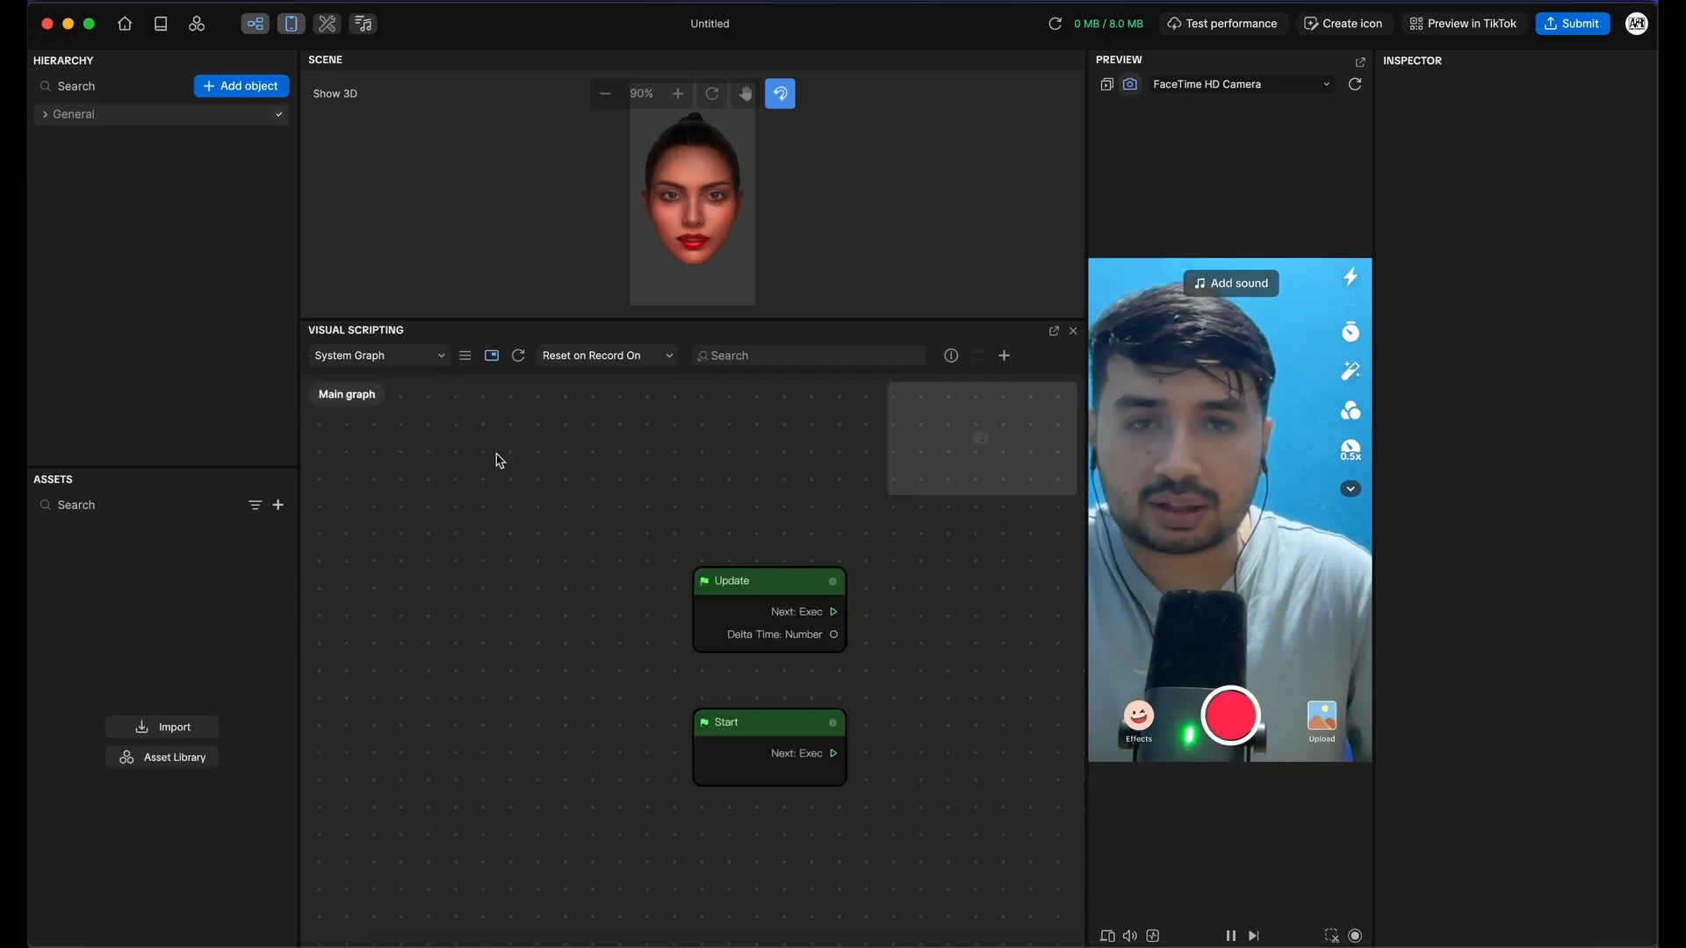
left_click(493, 360)
left_click(494, 362)
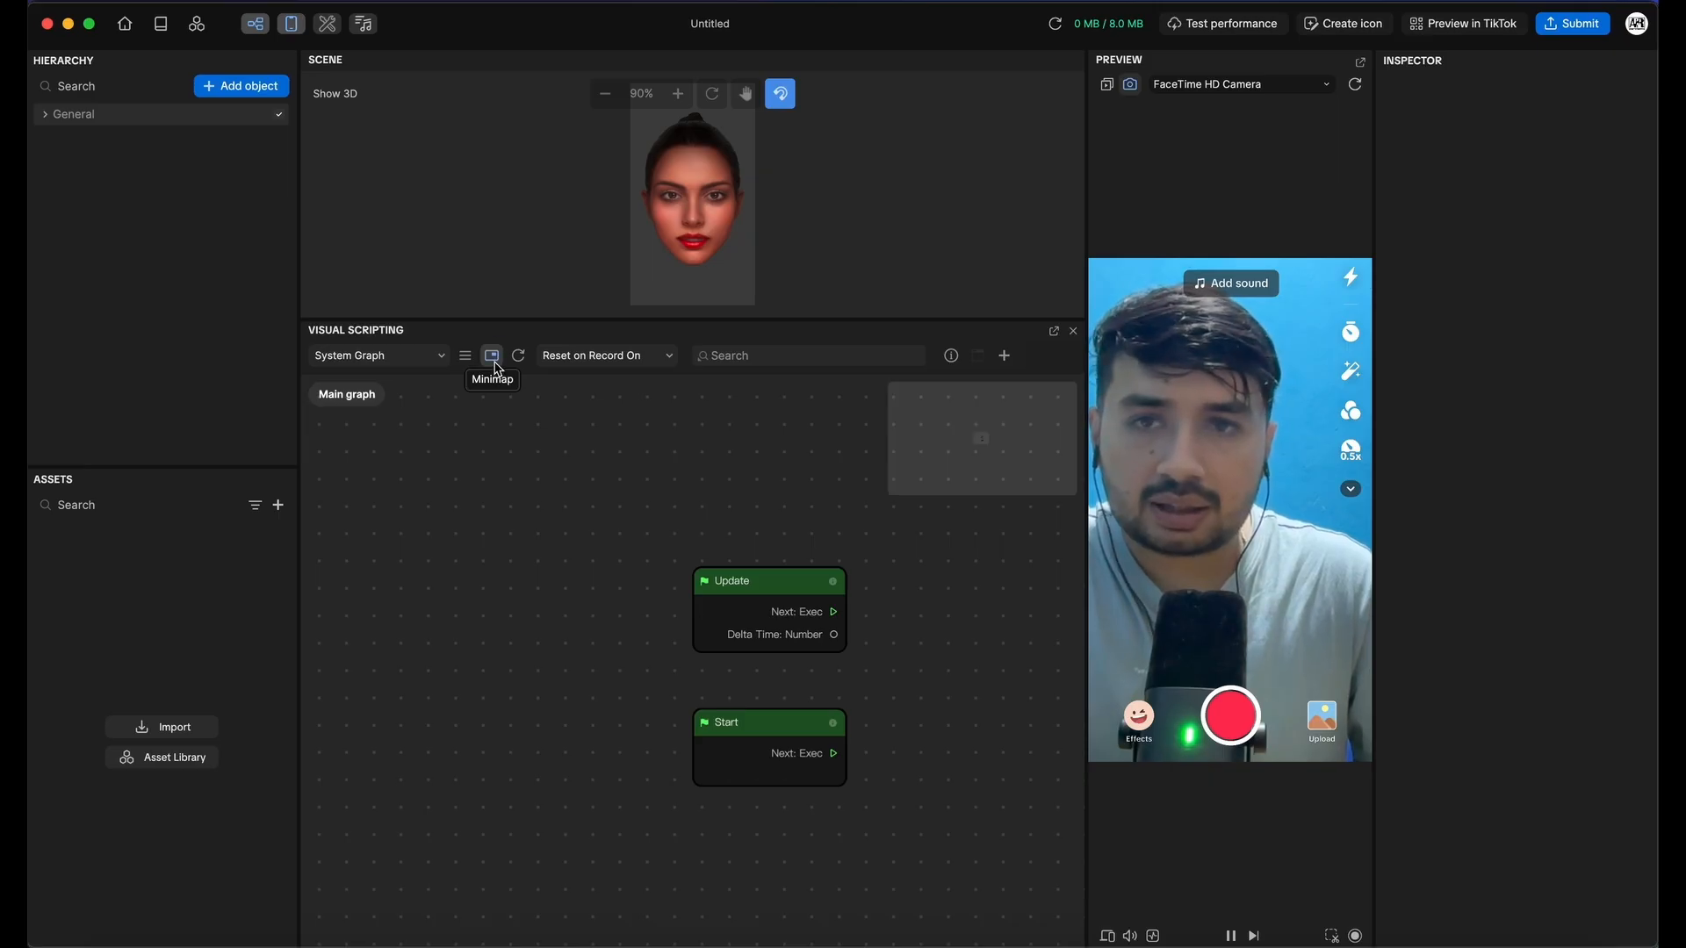
left_click(978, 442)
left_click_drag(979, 445, 984, 441)
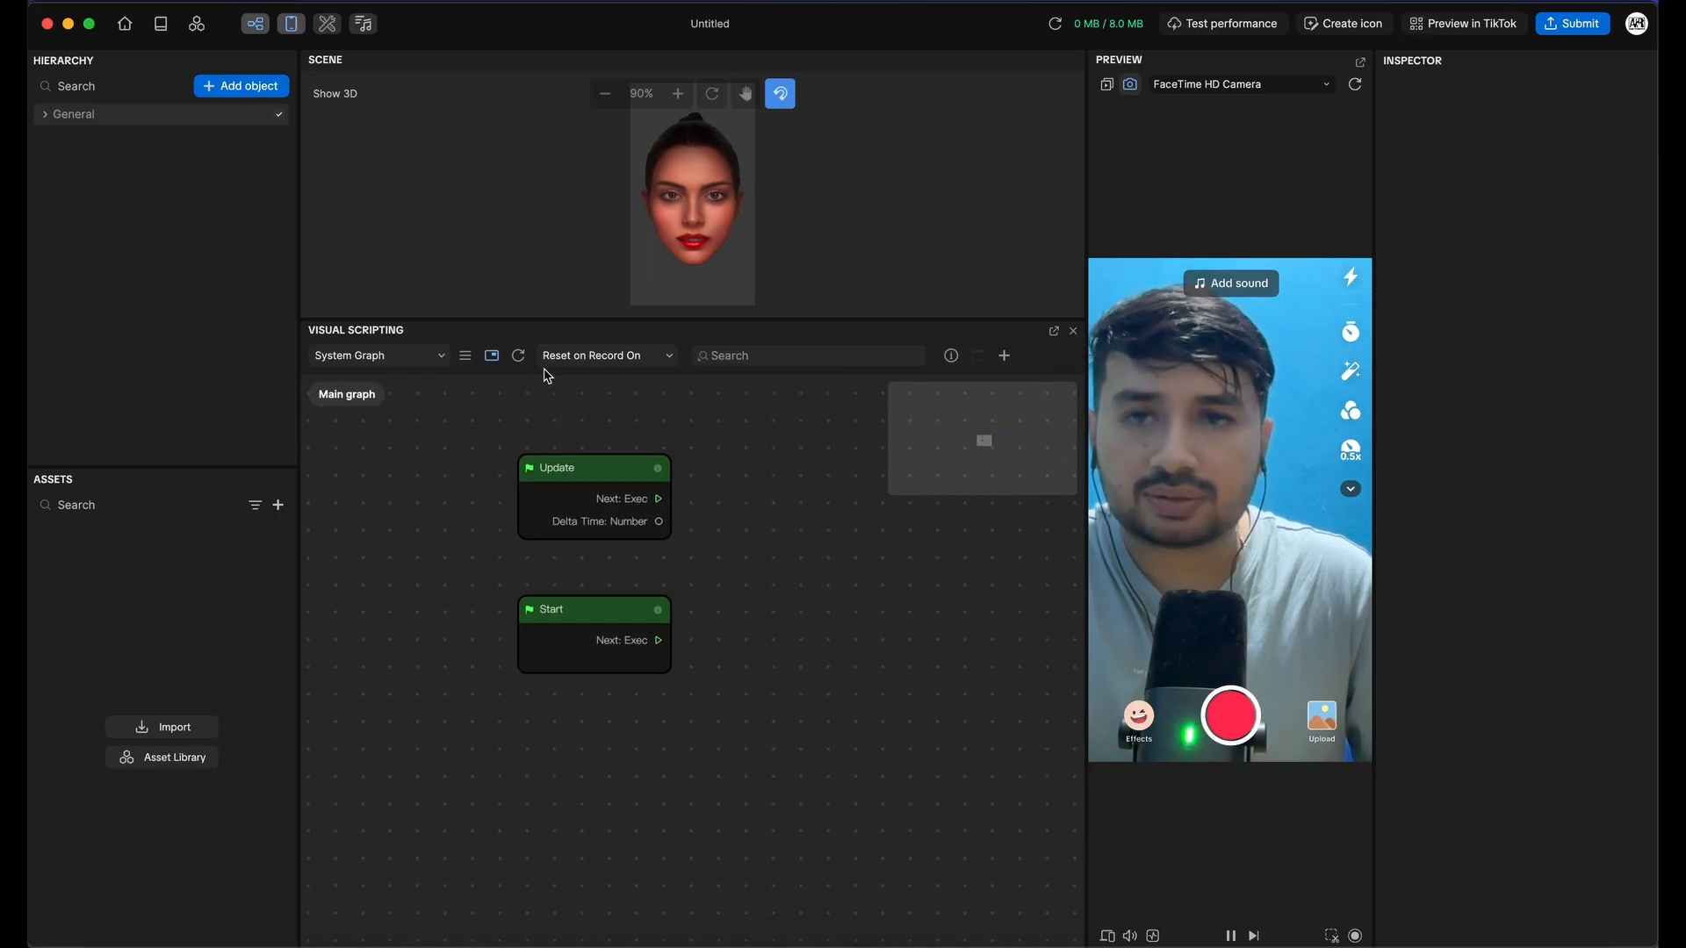
left_click(515, 356)
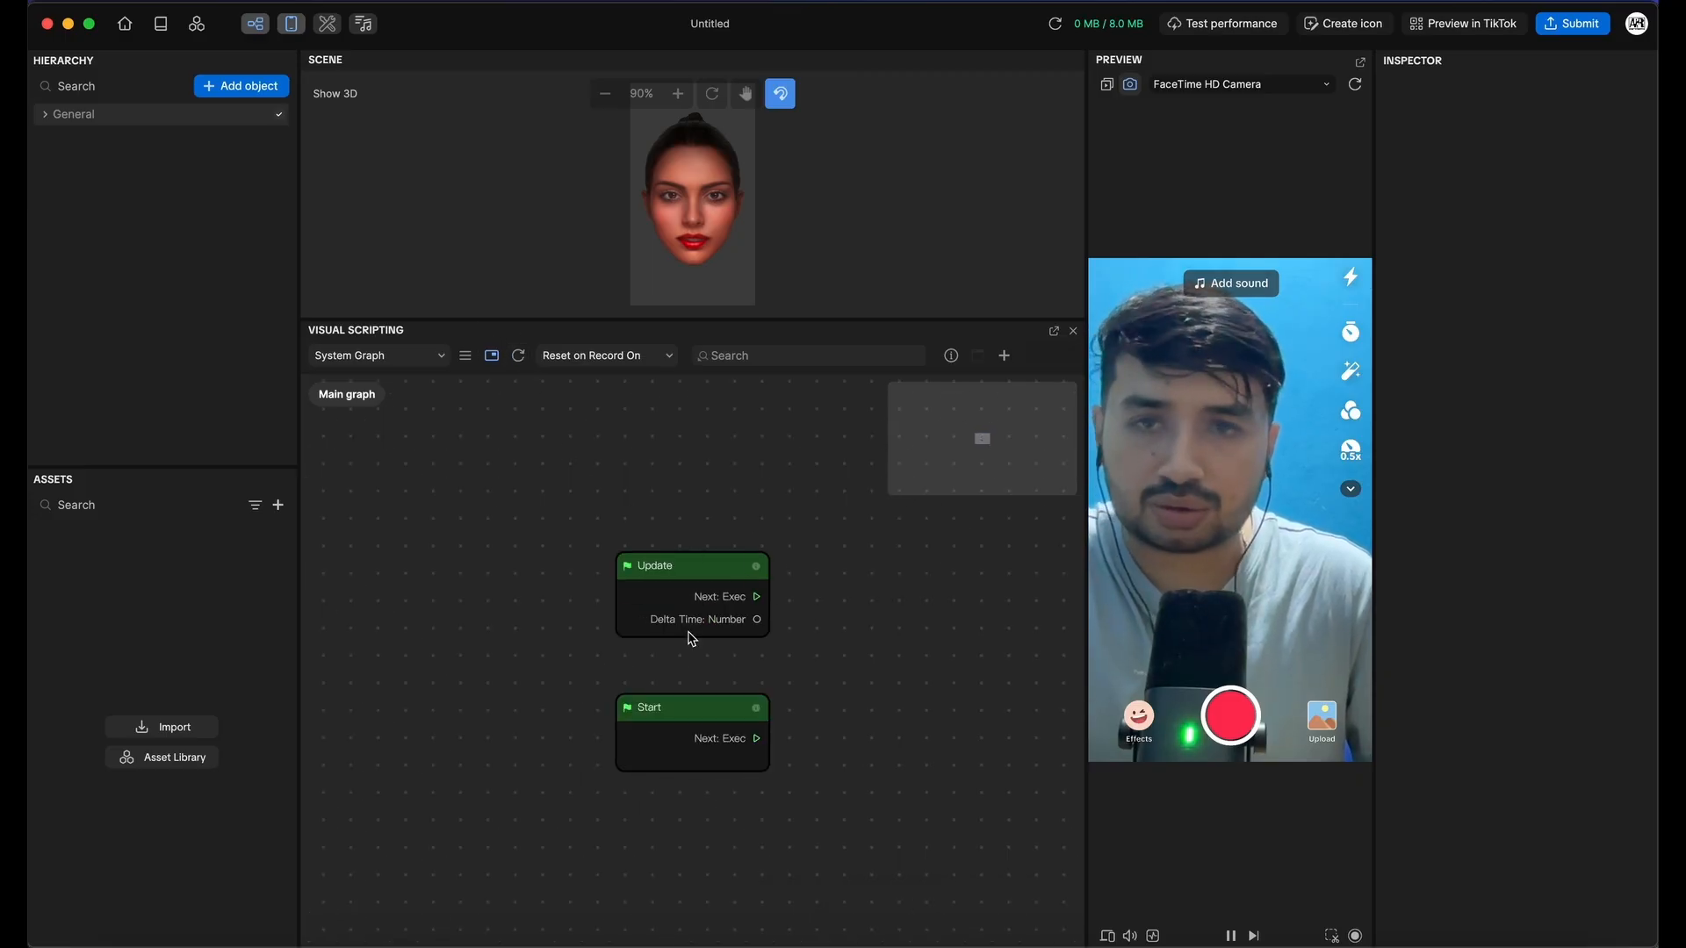
Show the Details panel and inspect the Update and Start nodes
left_click(951, 357)
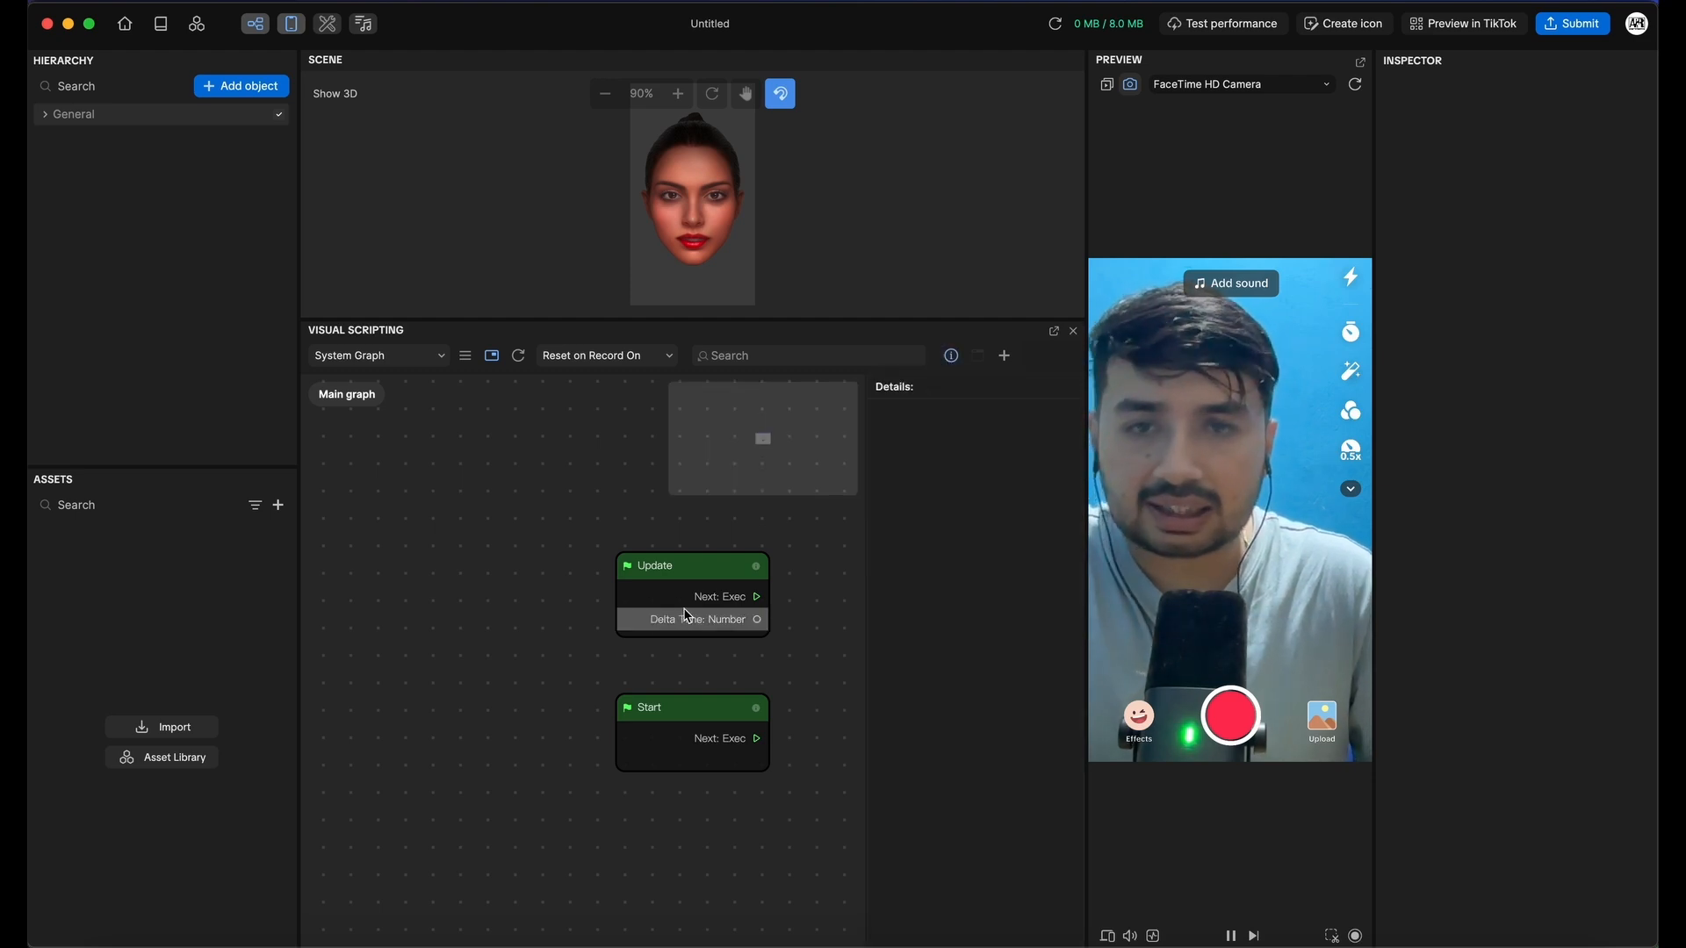
left_click(678, 575)
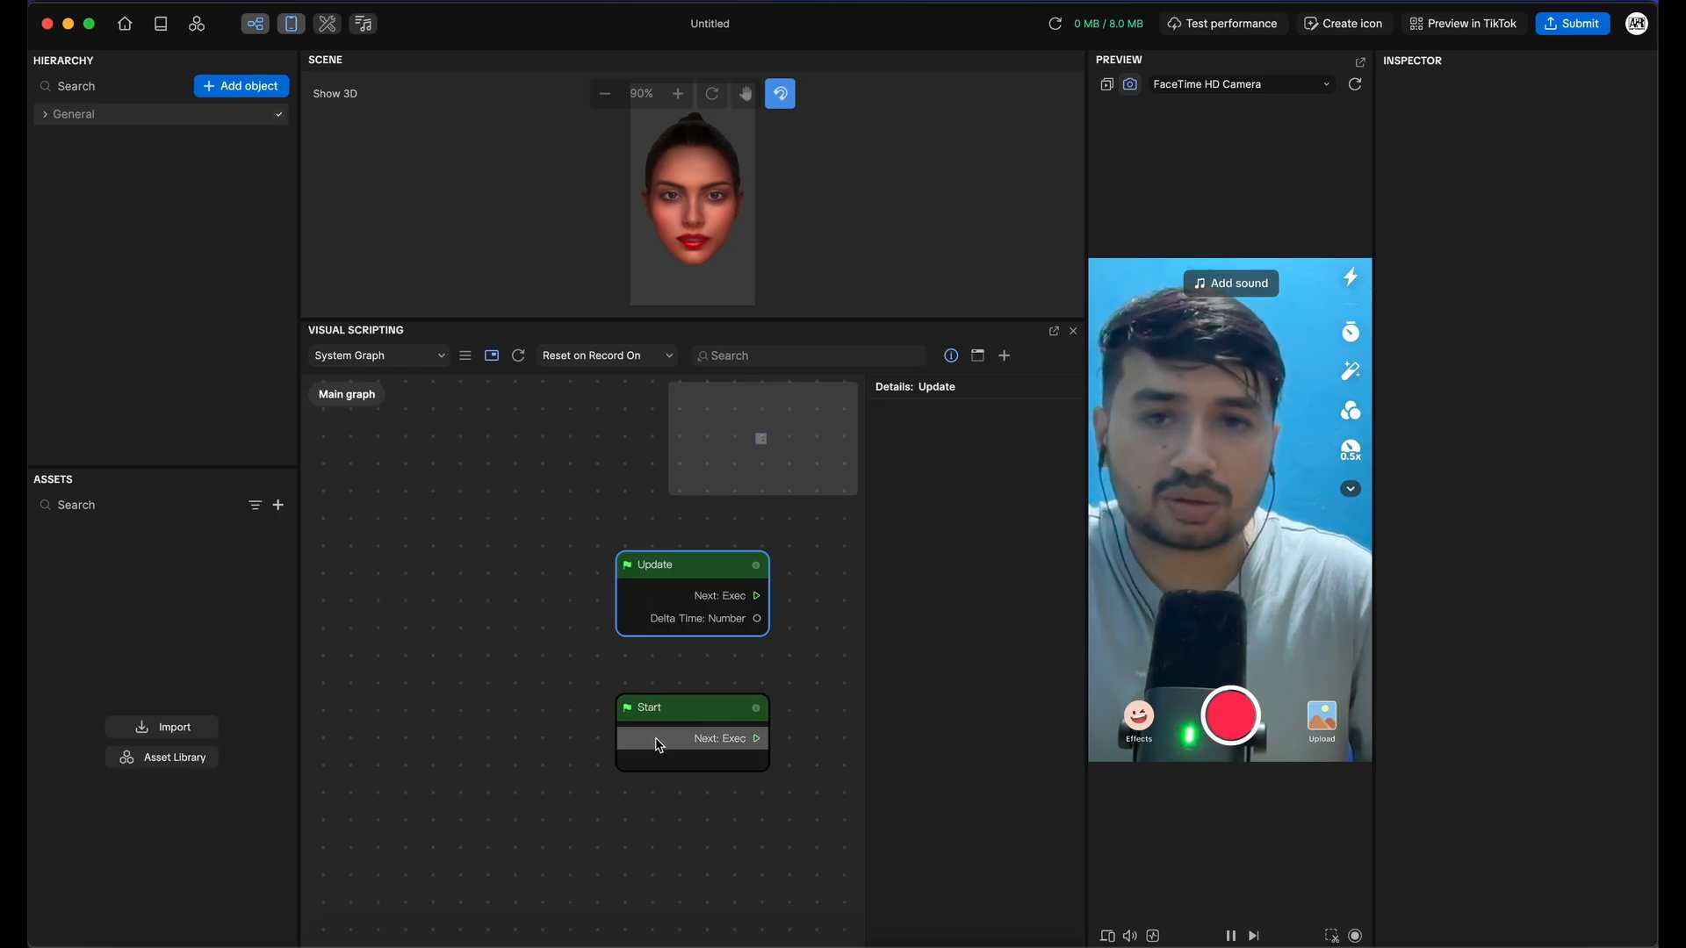
left_click(673, 710)
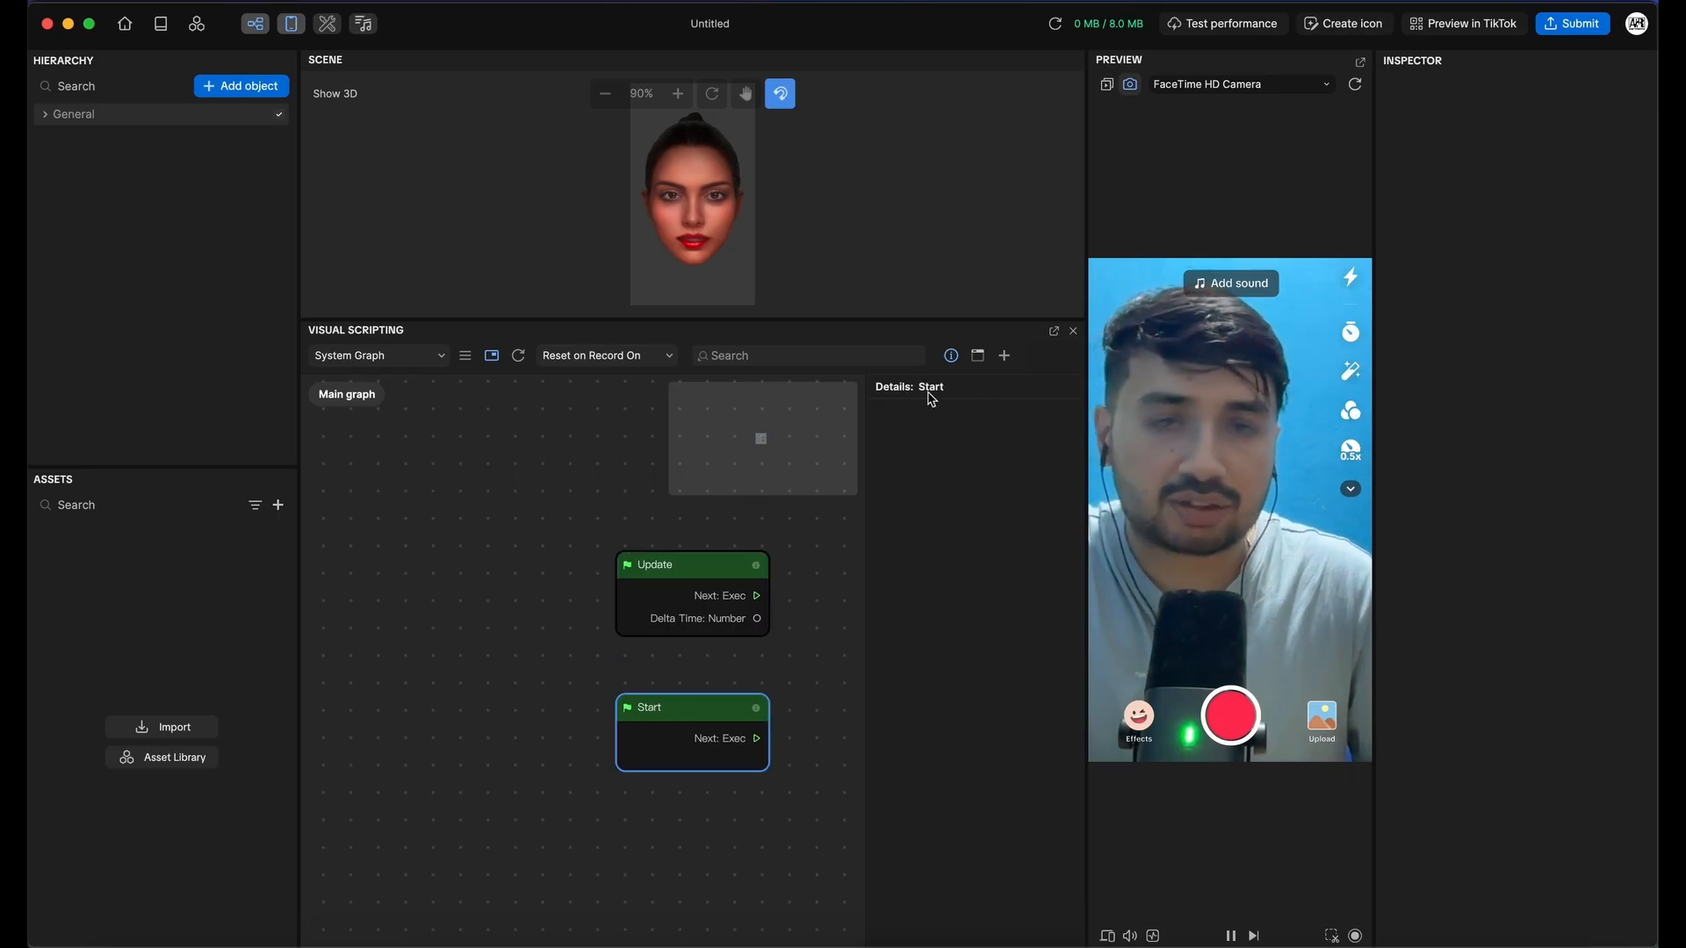
left_click(692, 568)
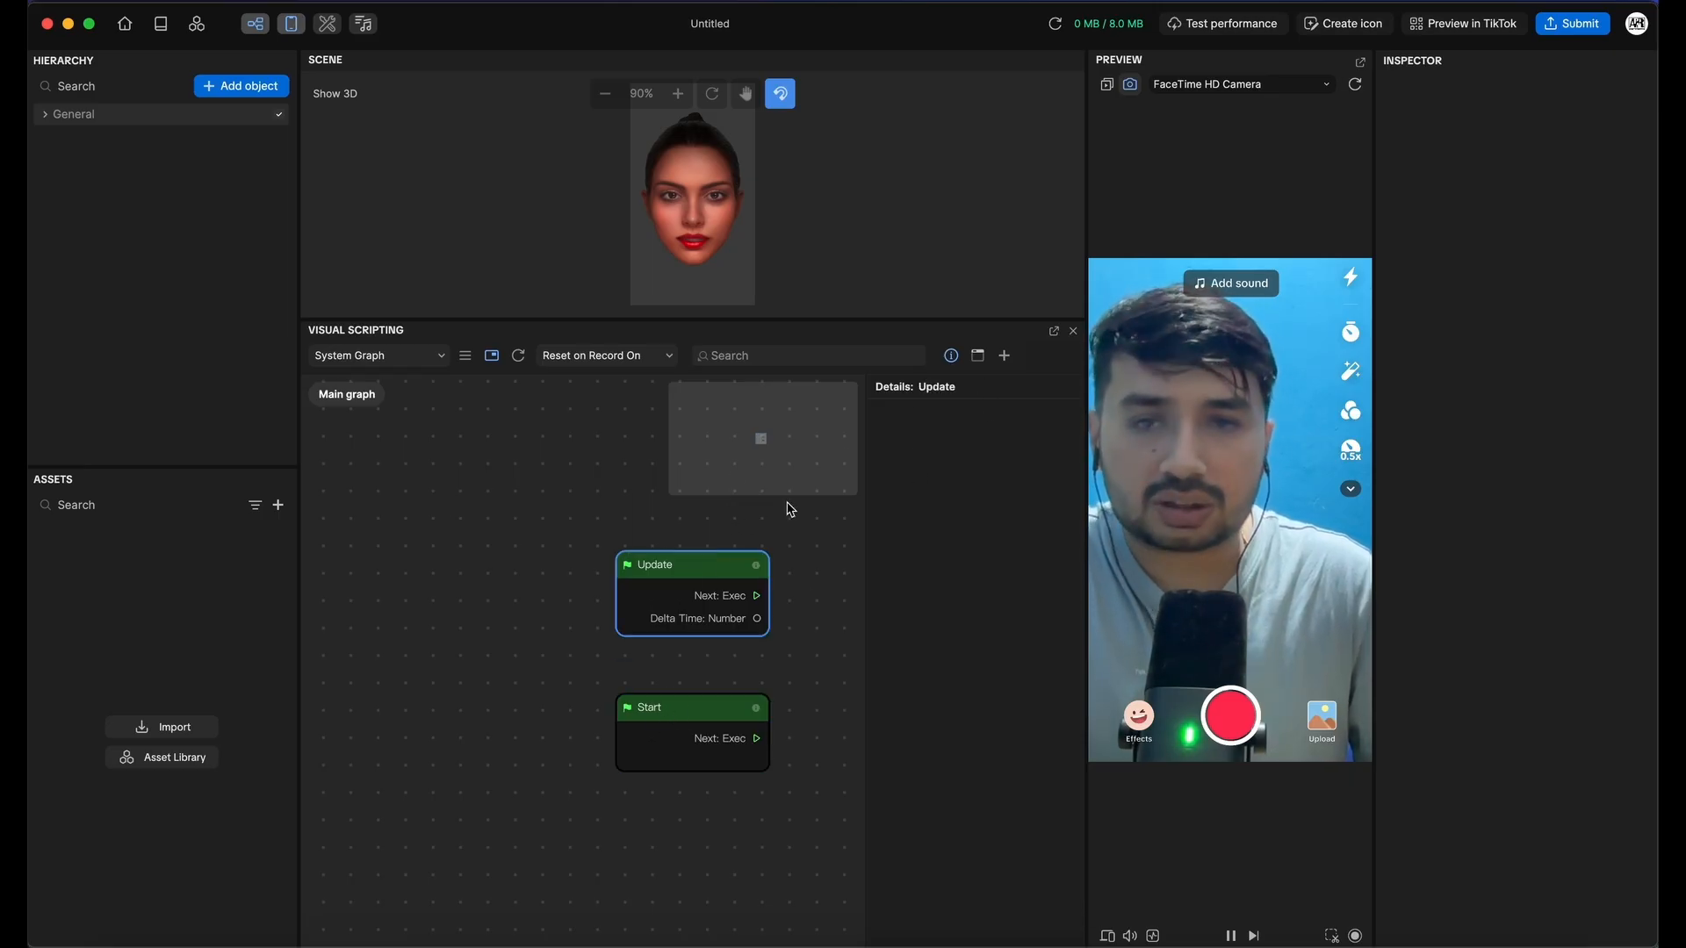
Wrap Update in a Comment frame, move it left, and close Details
left_click(978, 356)
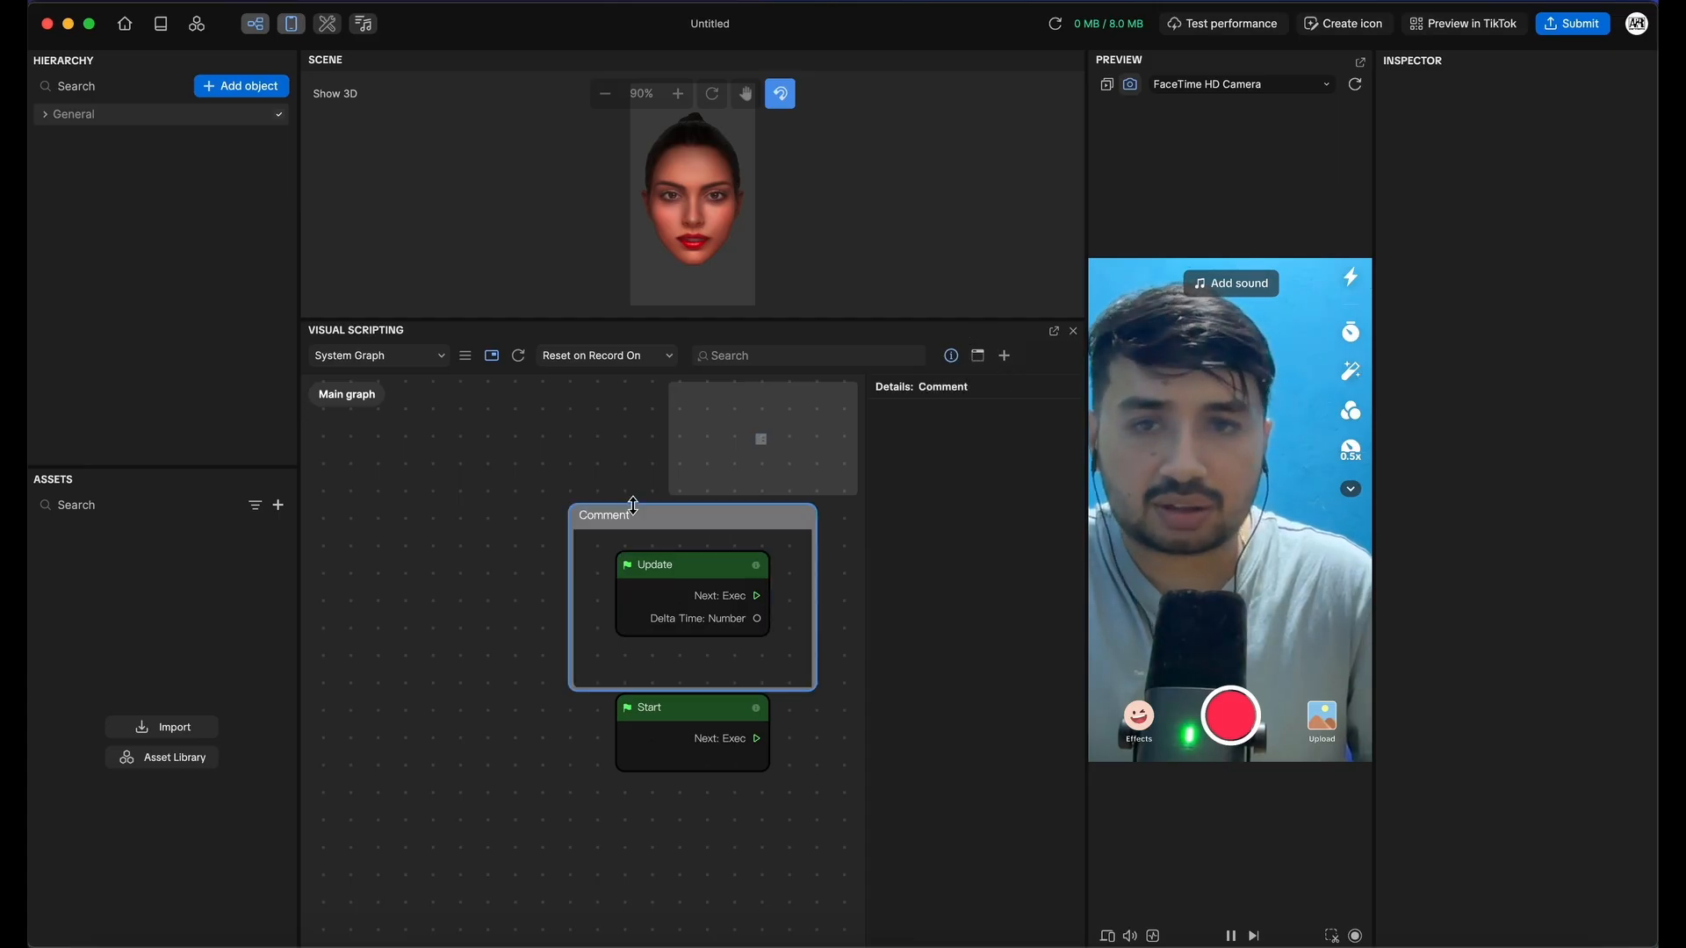
left_click_drag(629, 505, 409, 498)
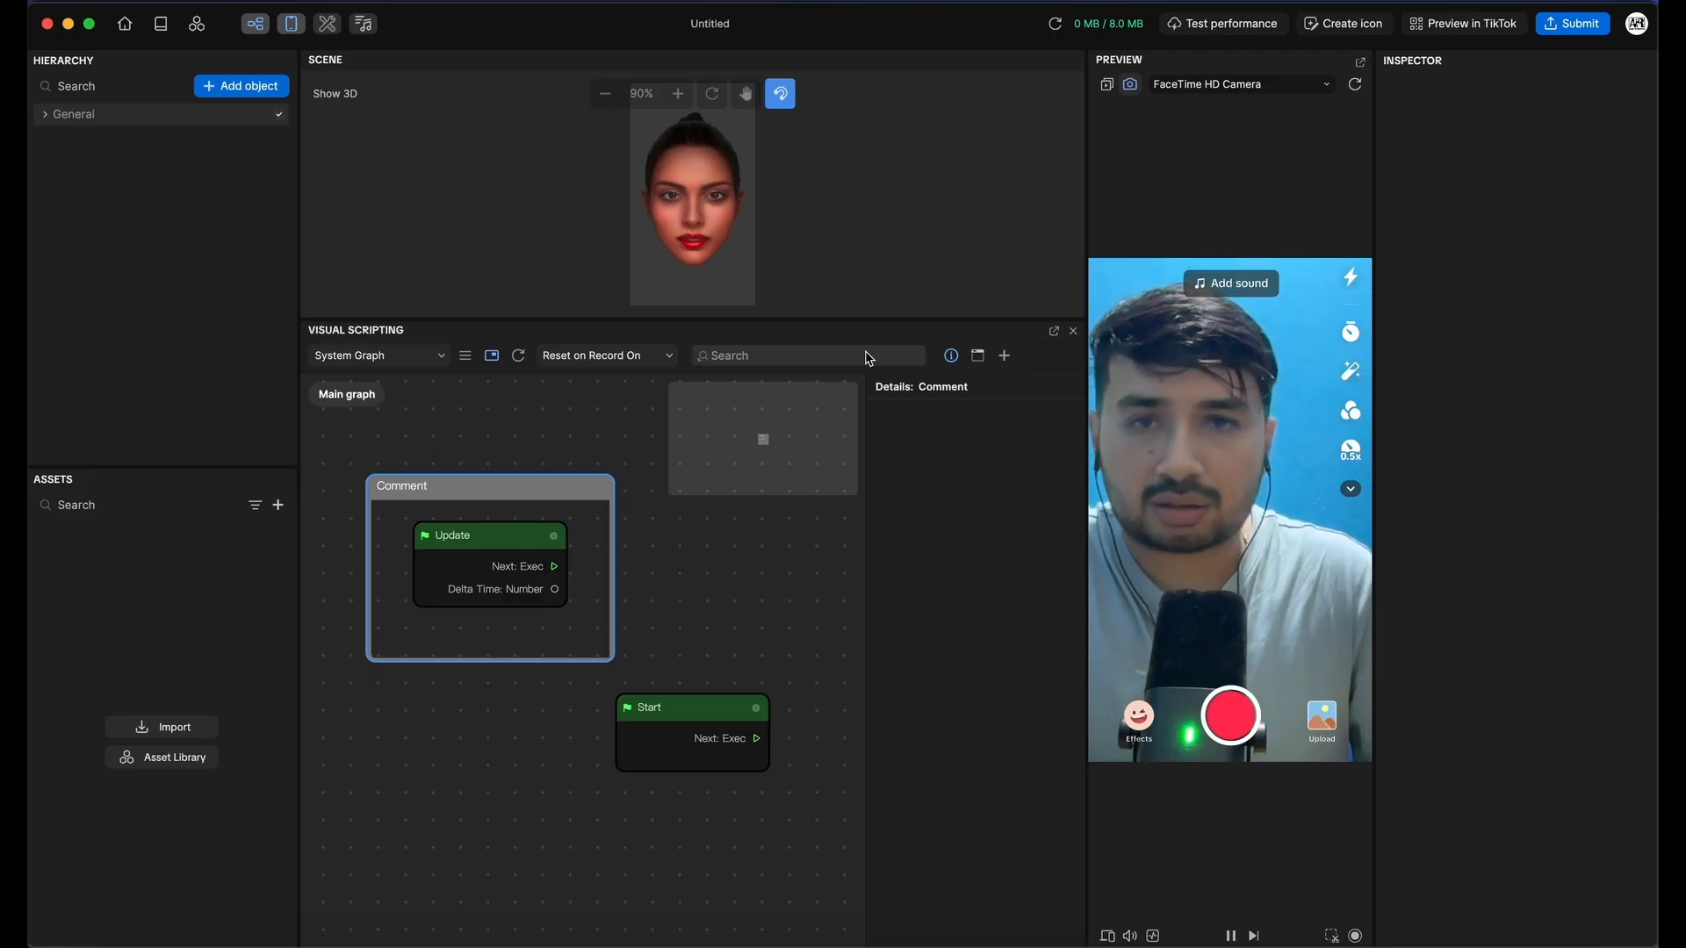
left_click(949, 357)
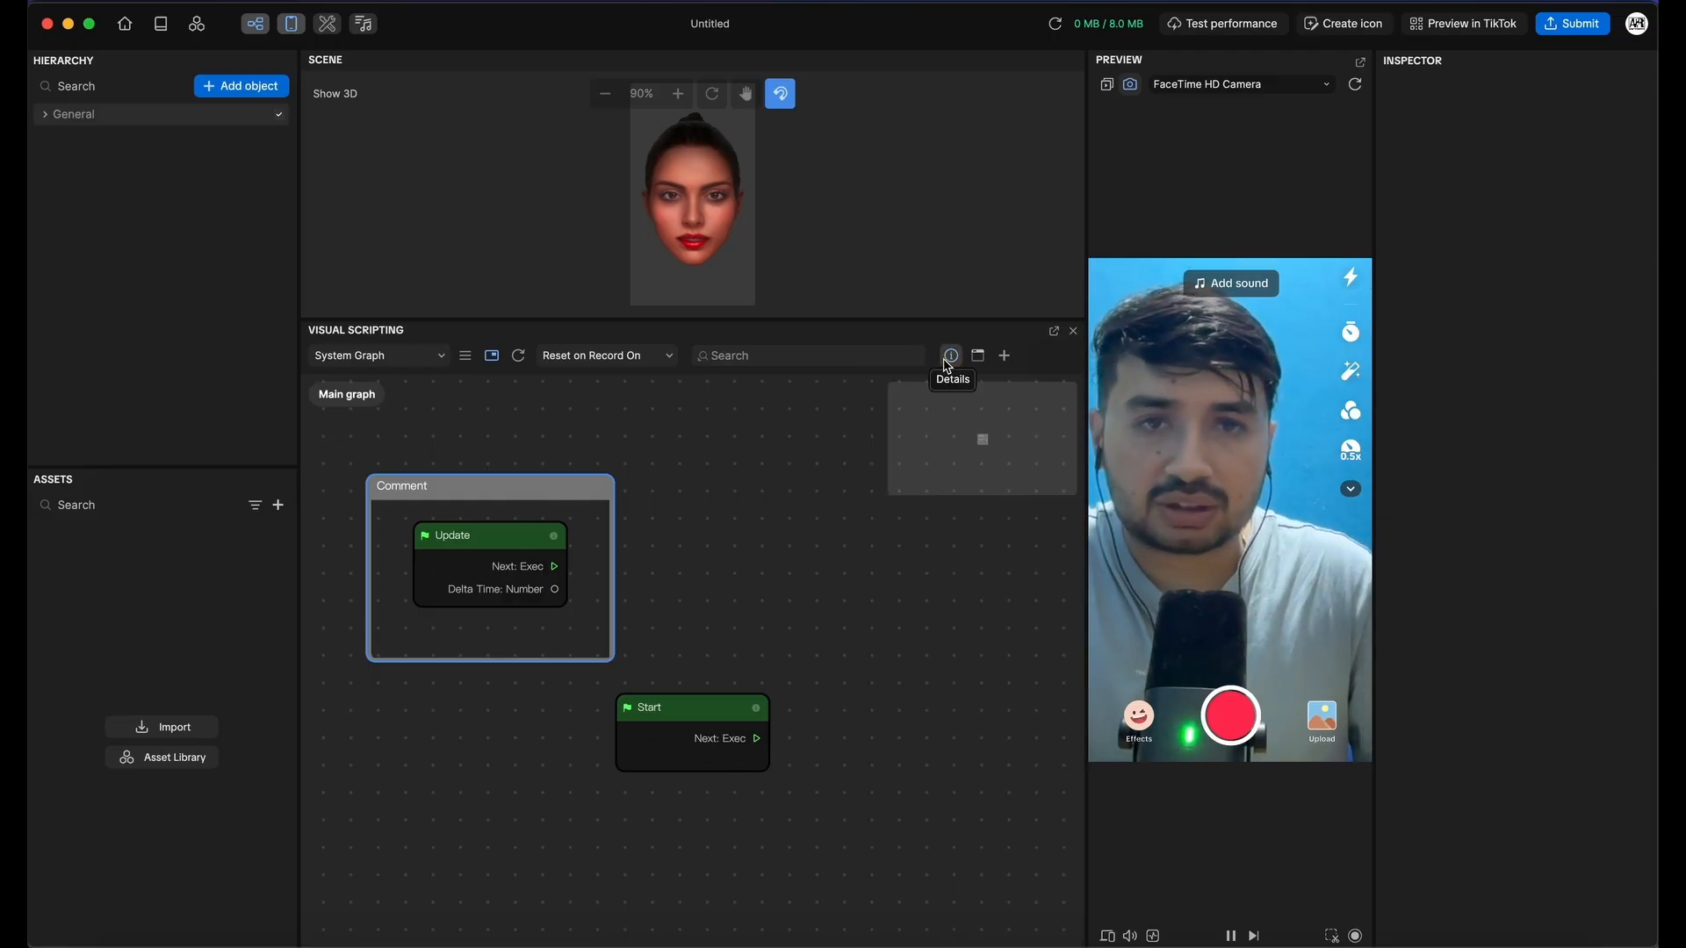
Add a Screen Tap event node and move it above Start
left_click(1006, 356)
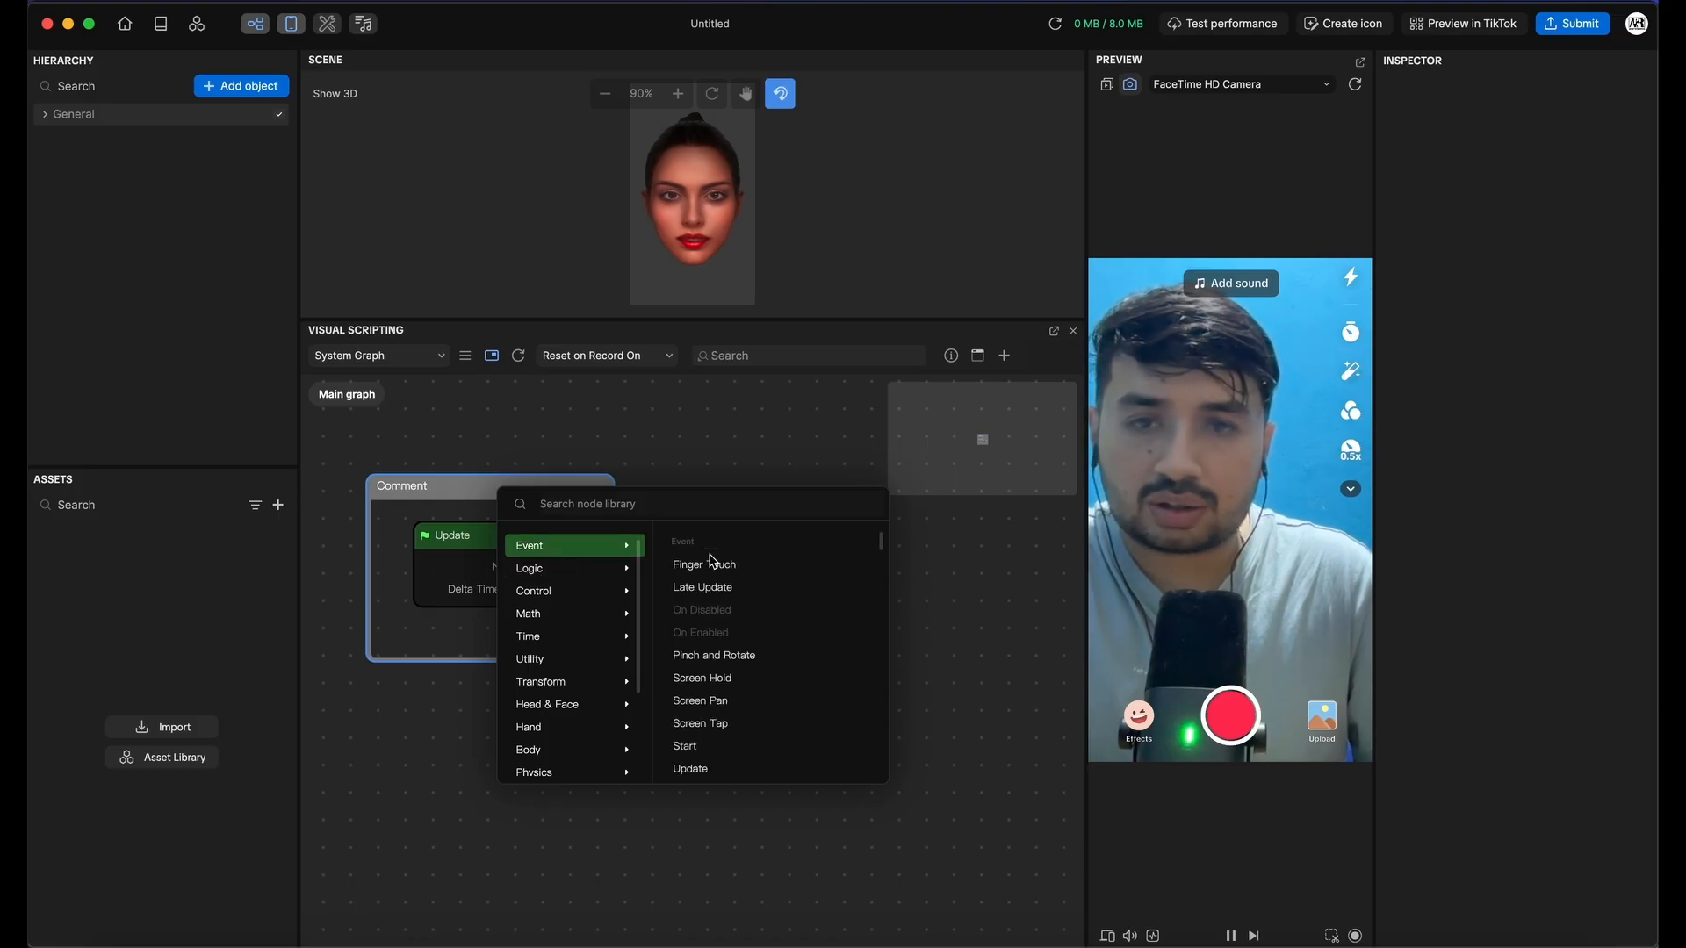
left_click(704, 725)
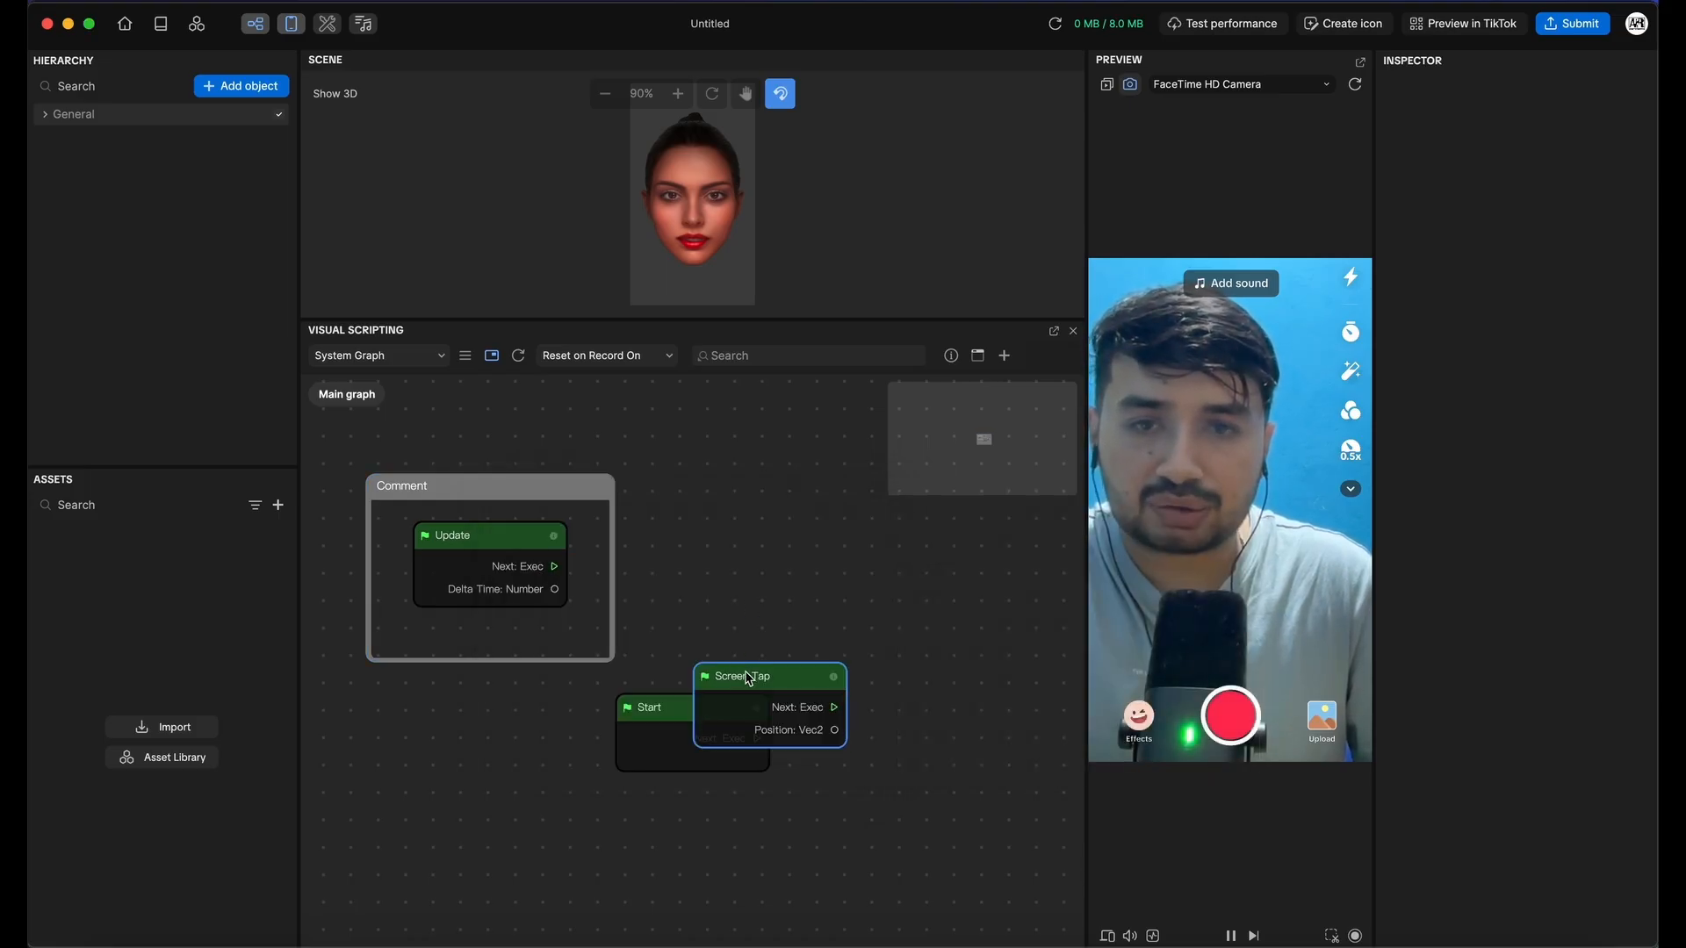
left_click_drag(749, 679, 709, 497)
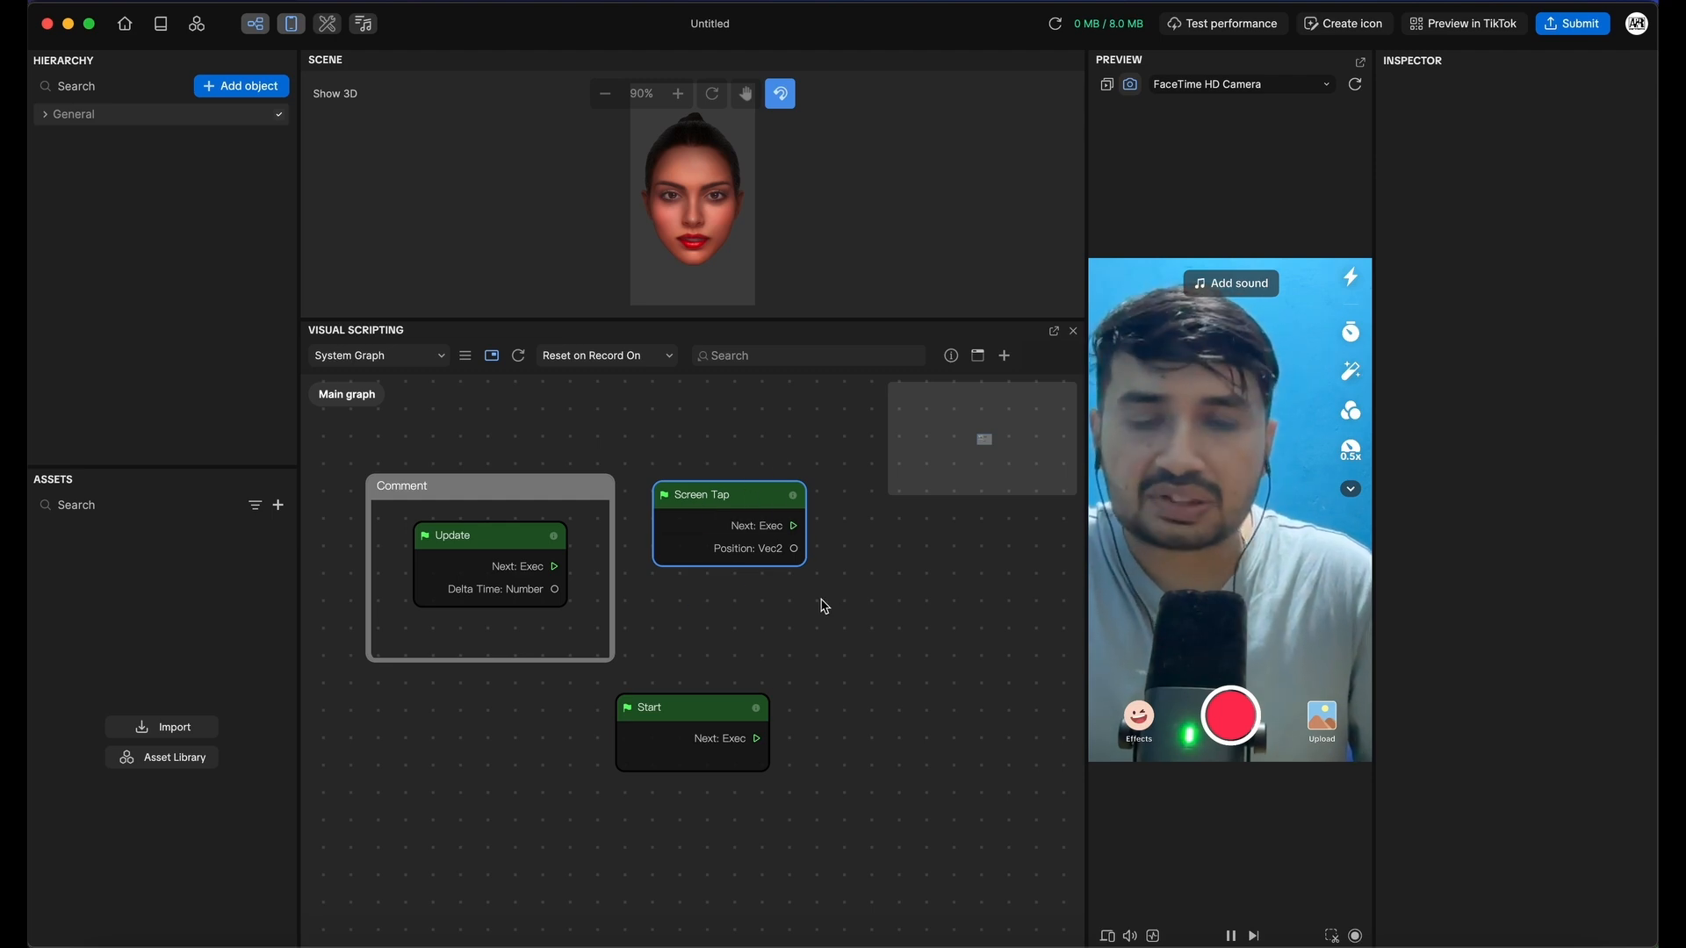
right_click(839, 618)
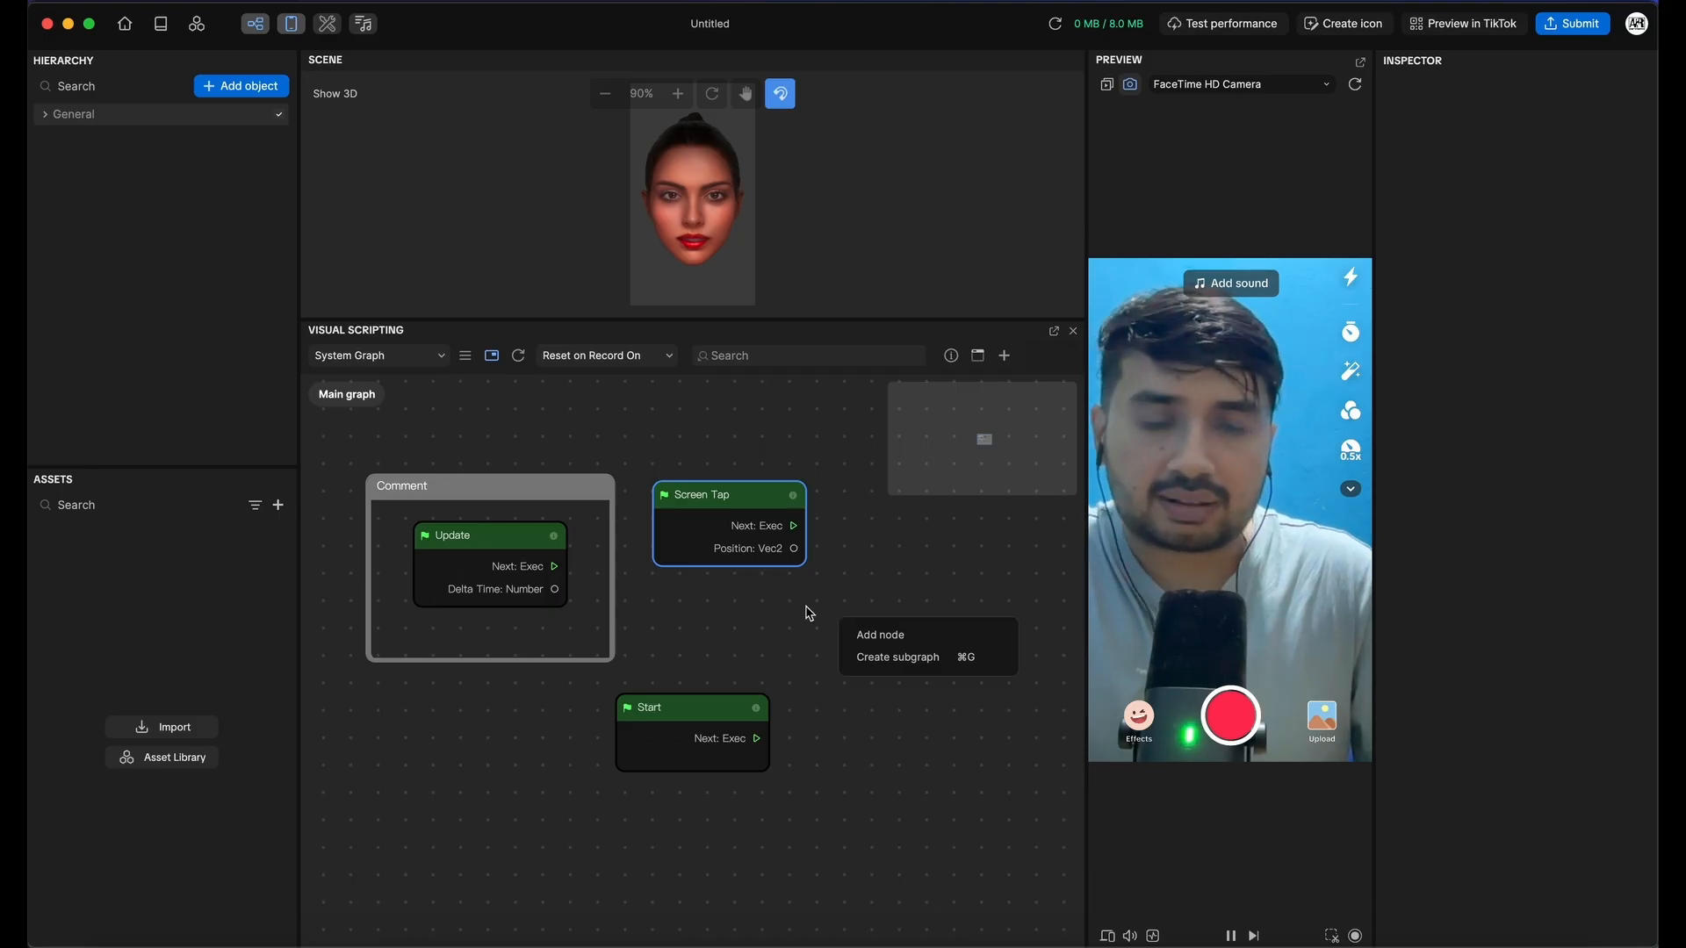
left_click(881, 637)
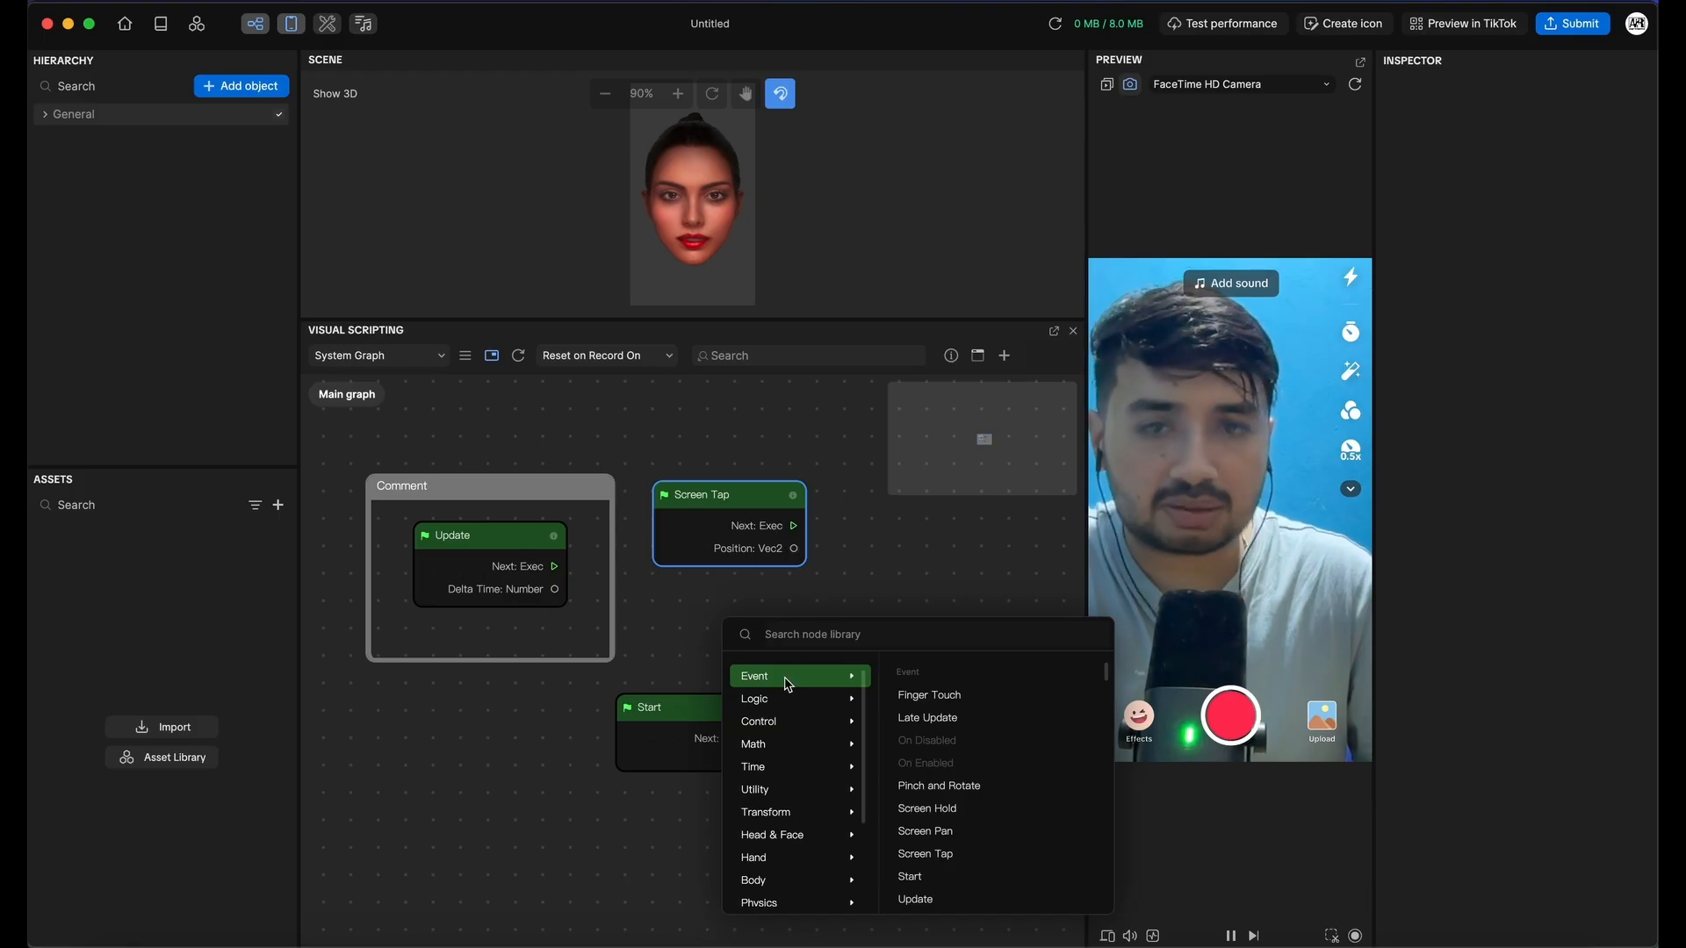
mouse_move(813, 700)
left_click(869, 560)
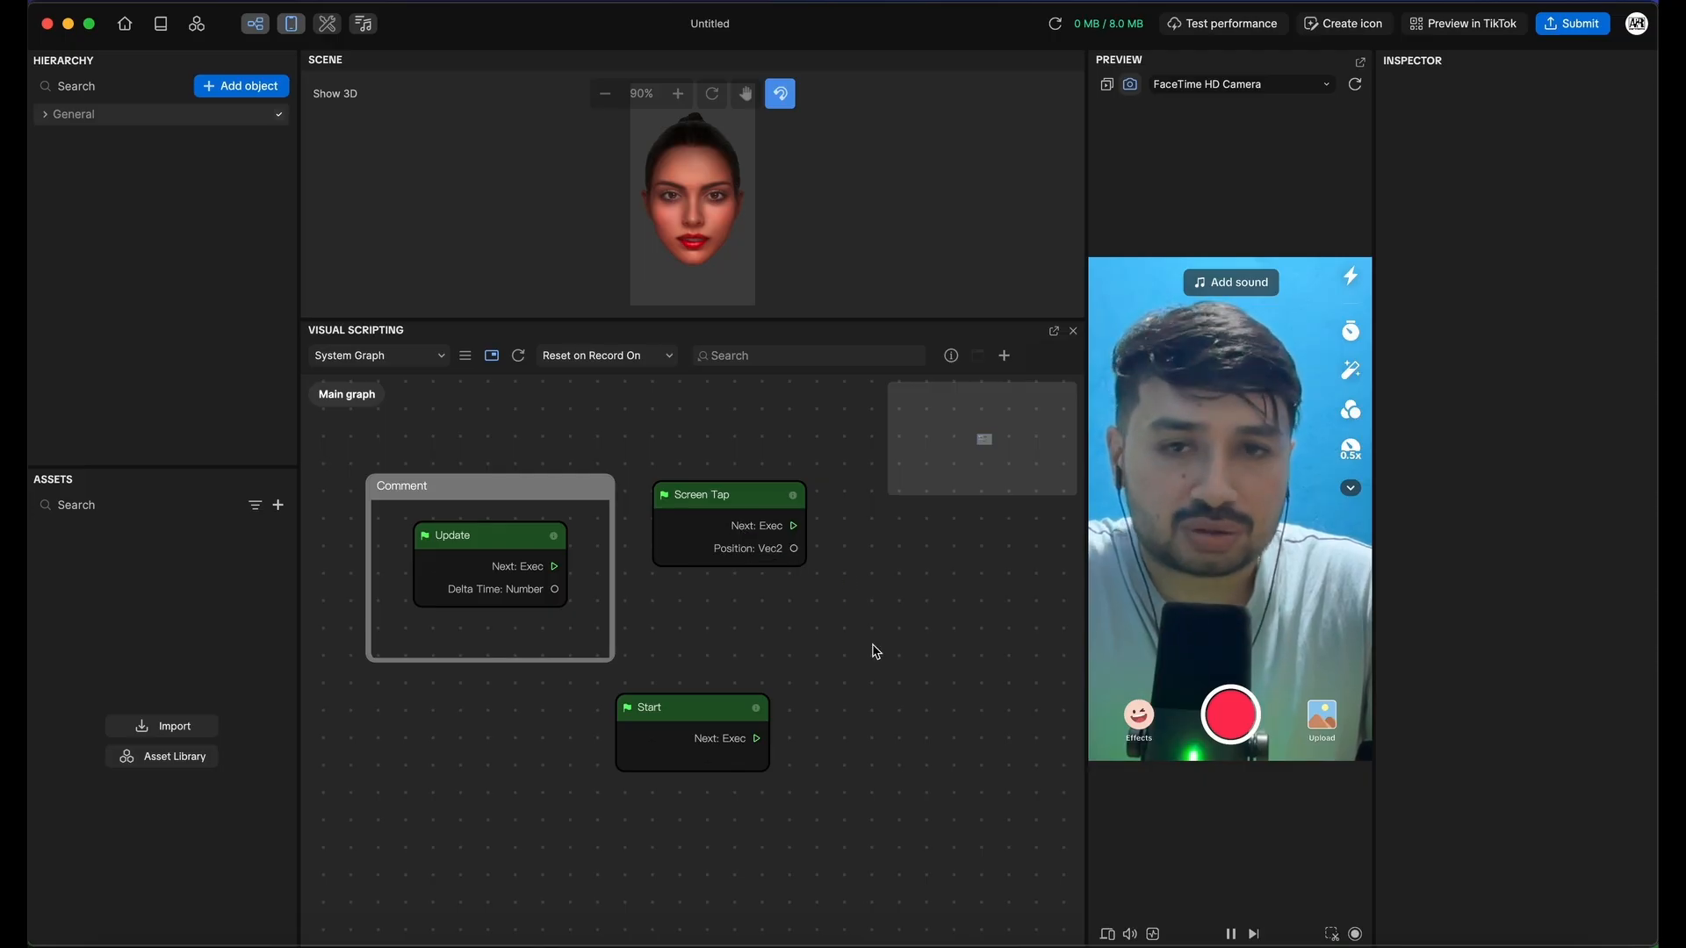
Cancel a stray wire from Screen Tap and delete the Comment frame around Update
left_click_drag(793, 525, 966, 586)
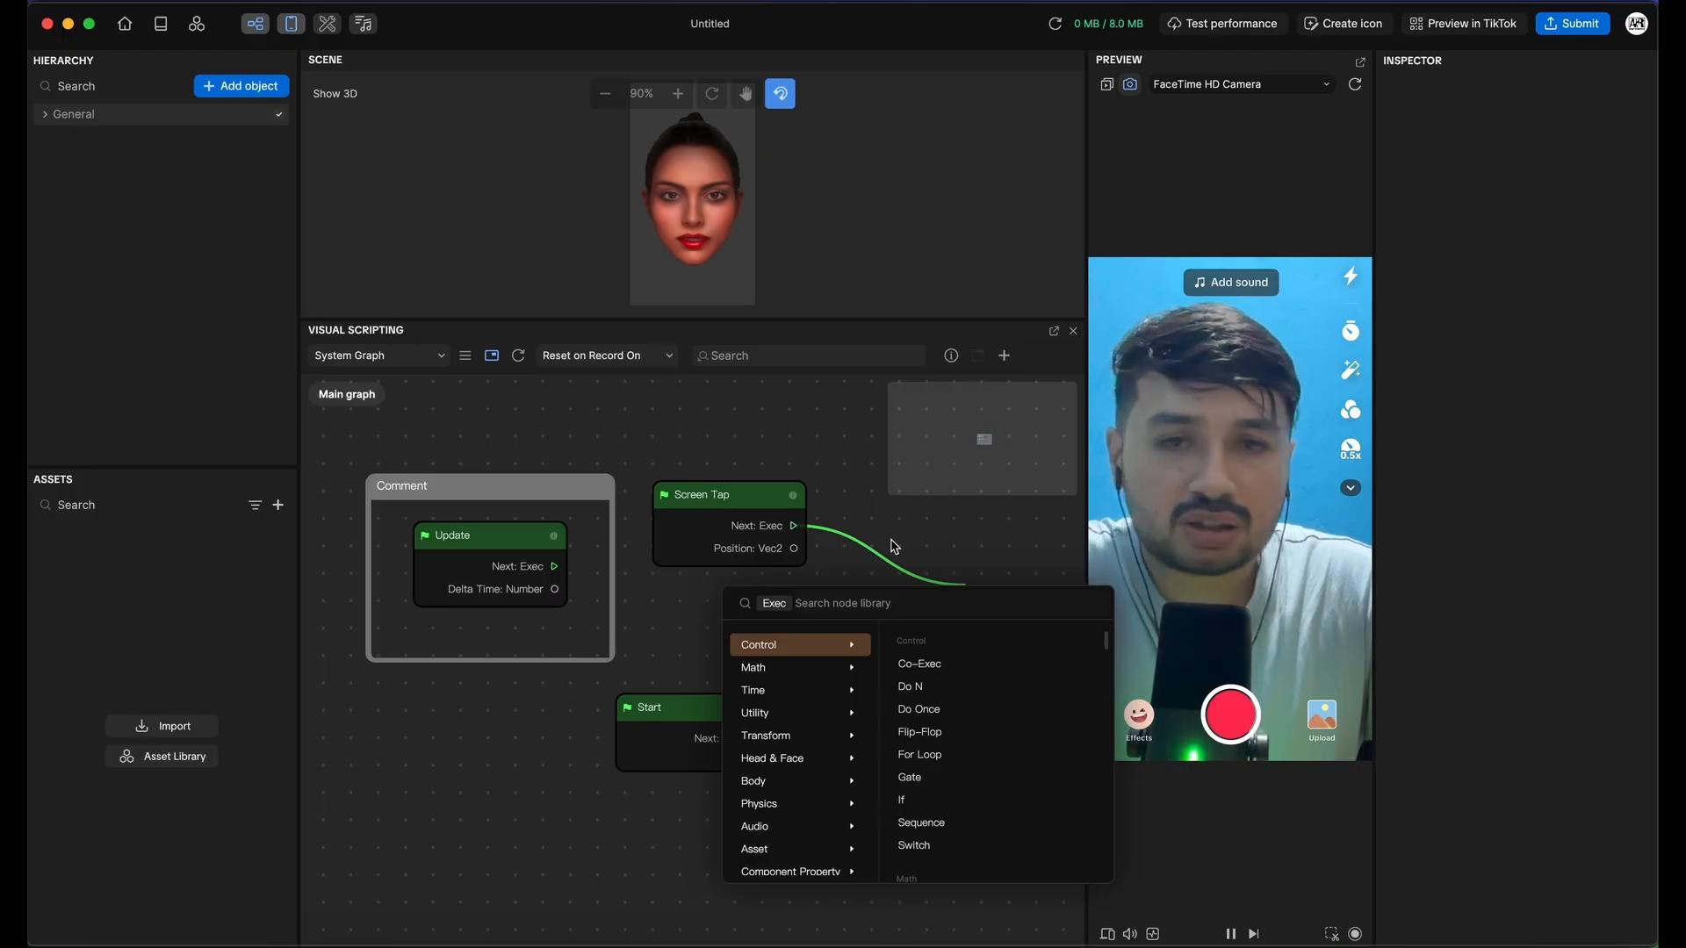
left_click(992, 545)
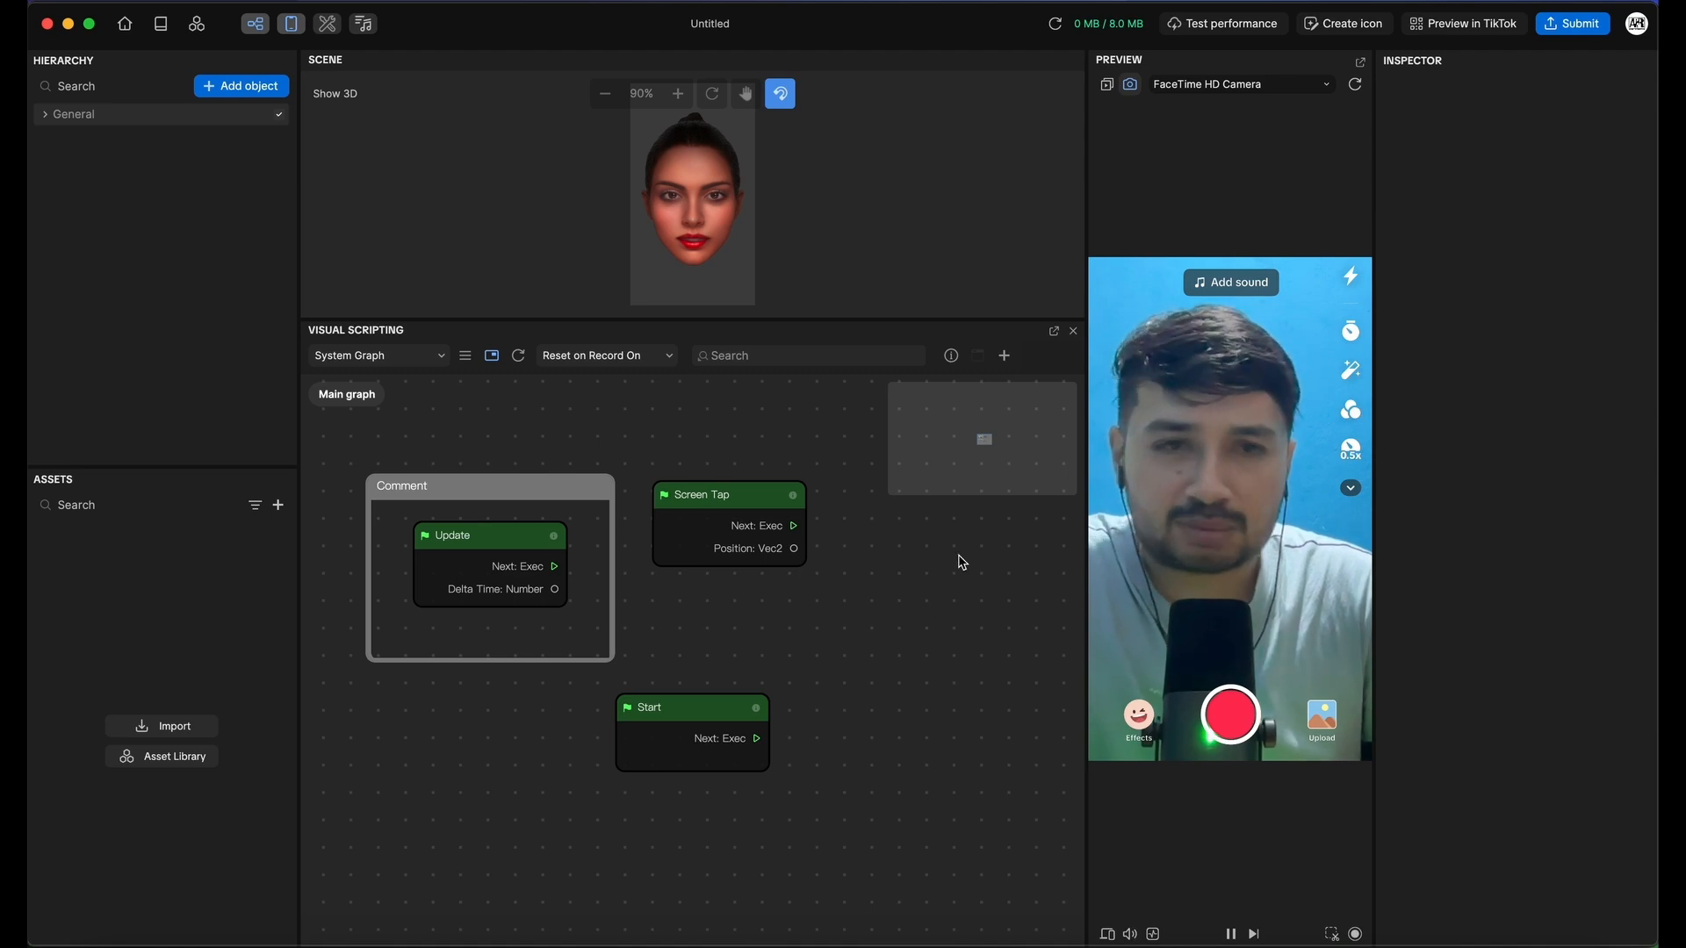
left_click(516, 492)
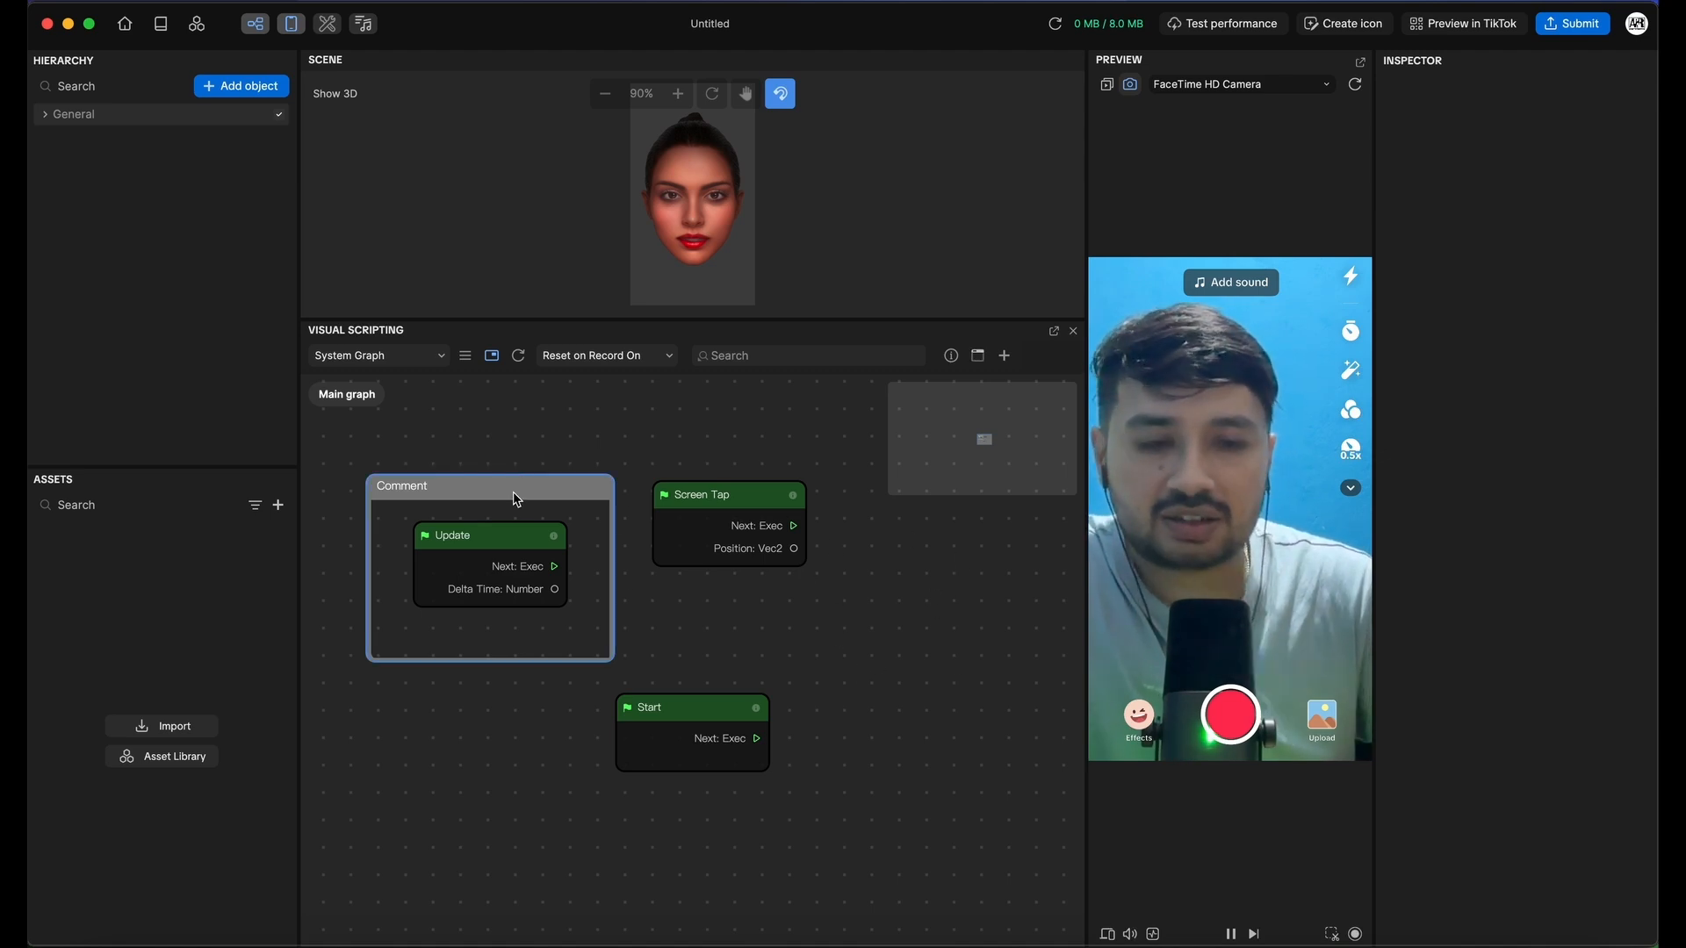
key("BackSpace")
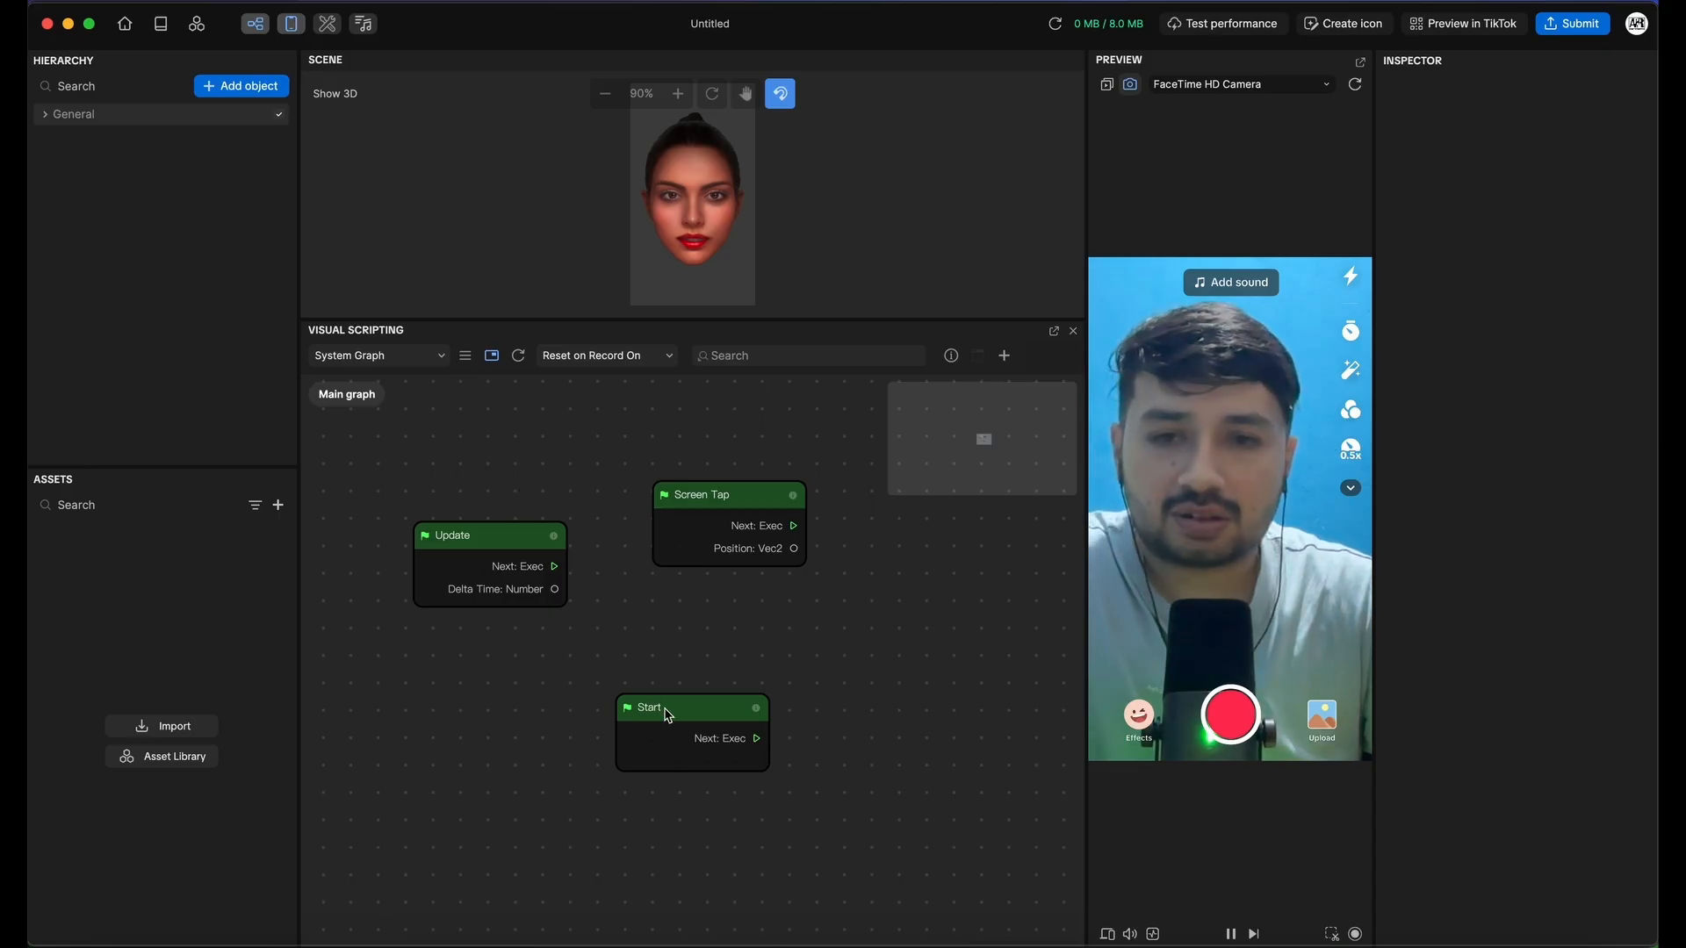
Place Update and Start on the left with Screen Tap to their right, then open Add object
left_click_drag(667, 716, 448, 733)
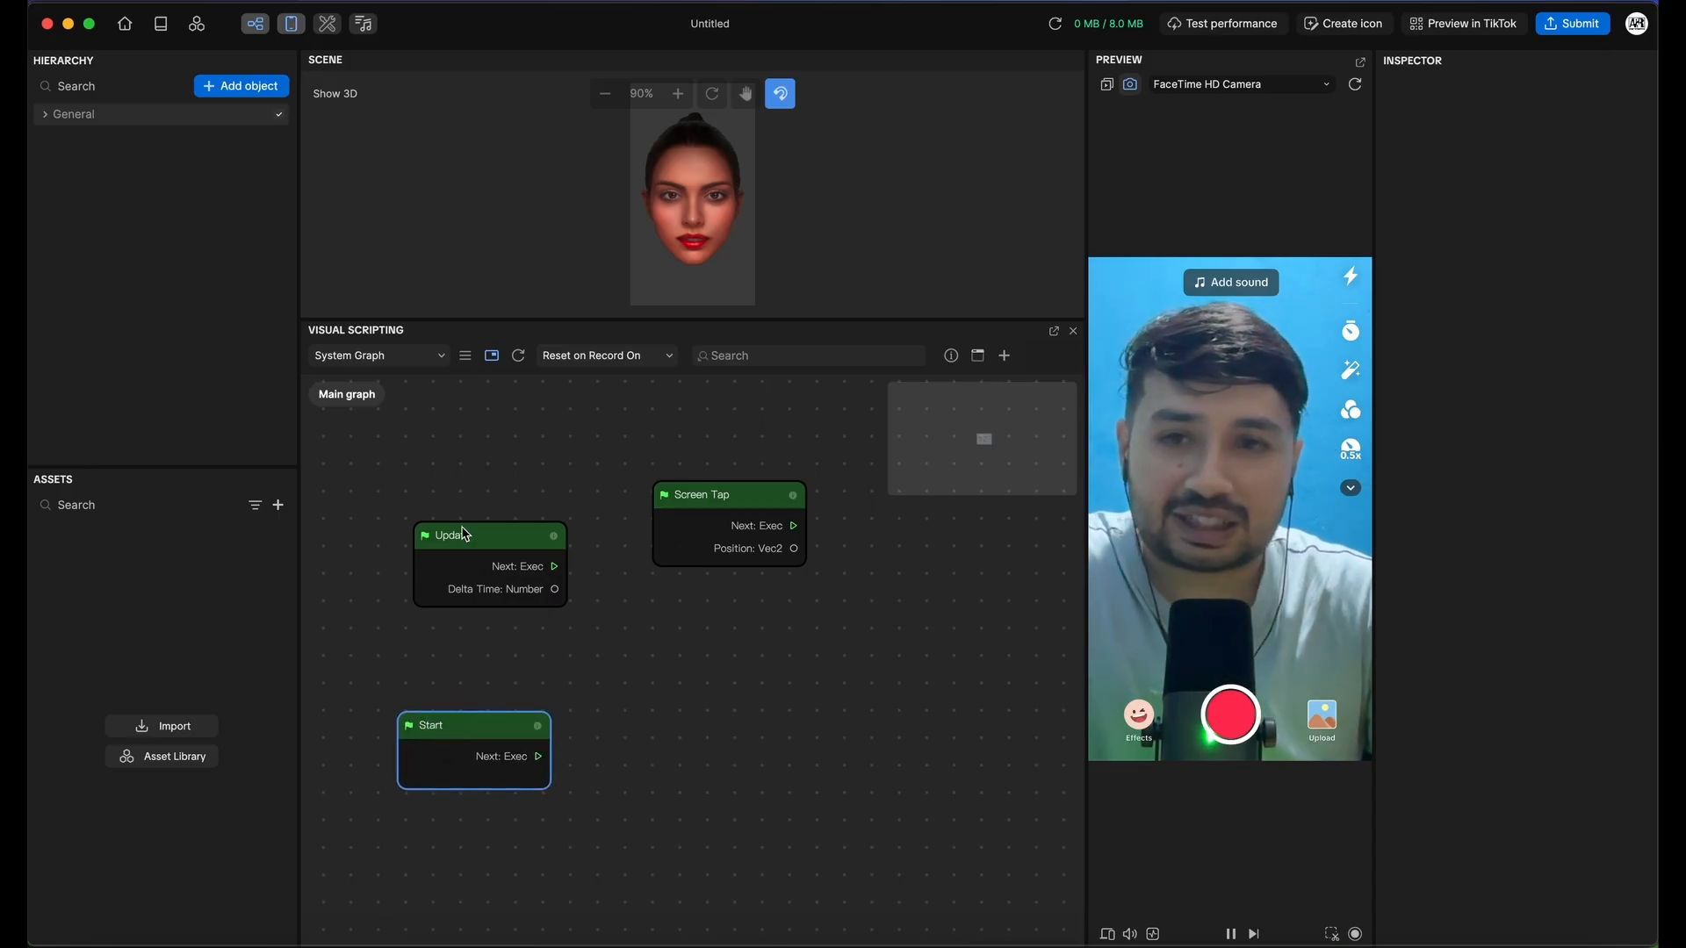
left_click_drag(464, 533, 392, 546)
left_click_drag(466, 727, 382, 730)
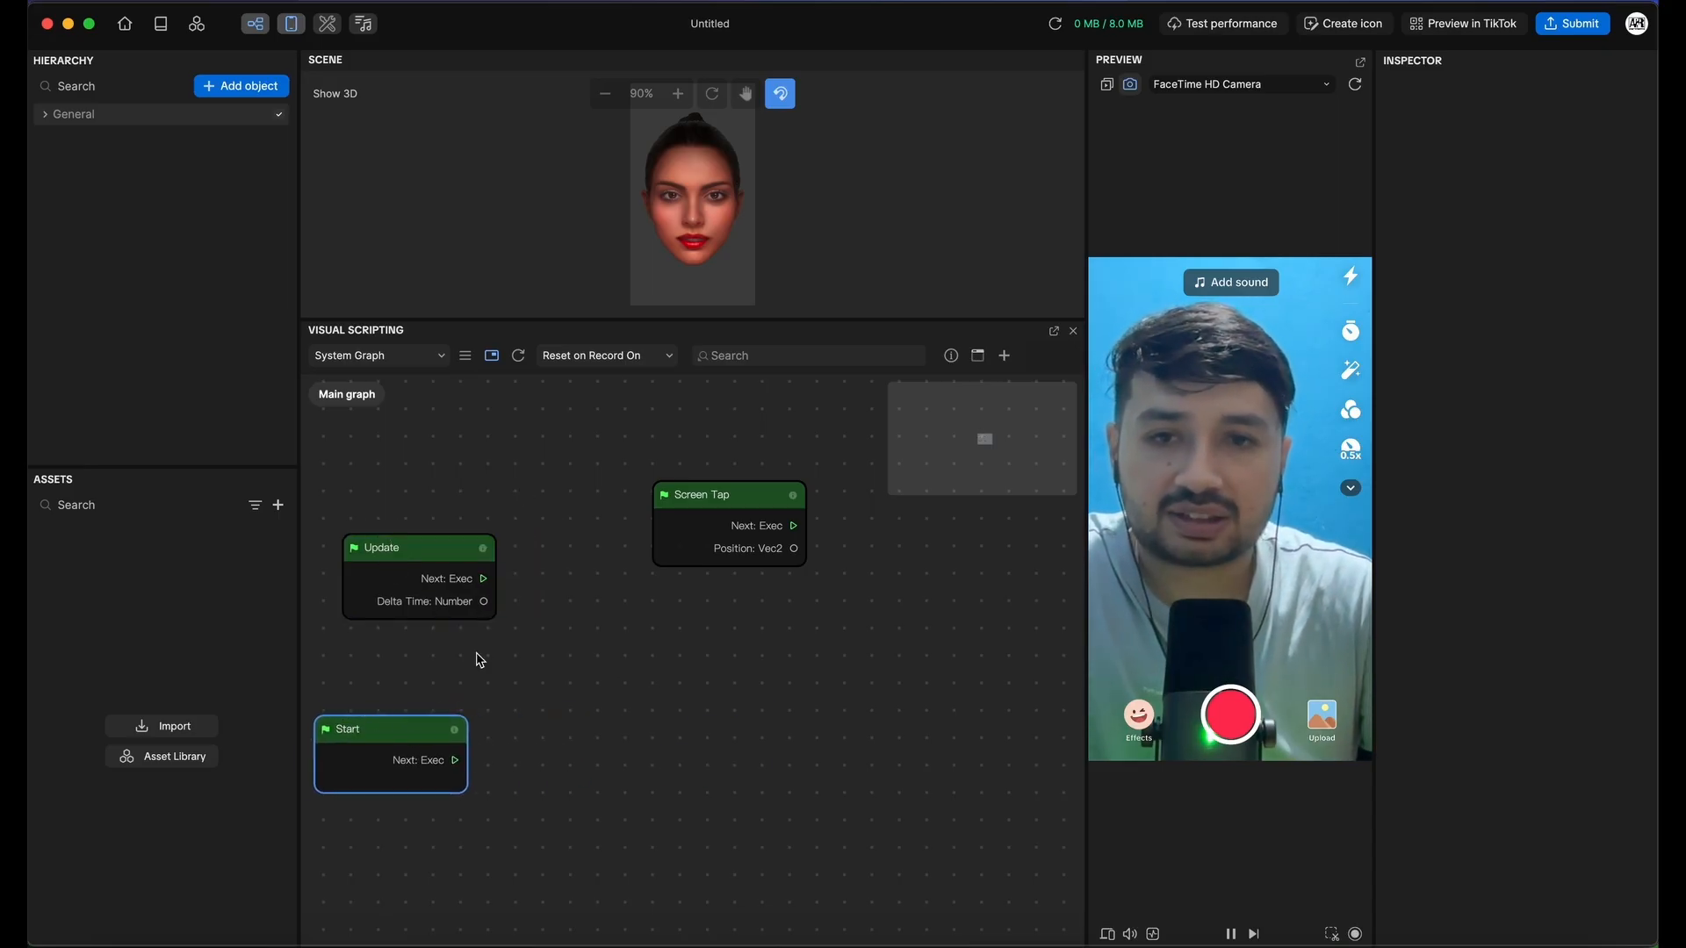
left_click_drag(674, 518, 577, 641)
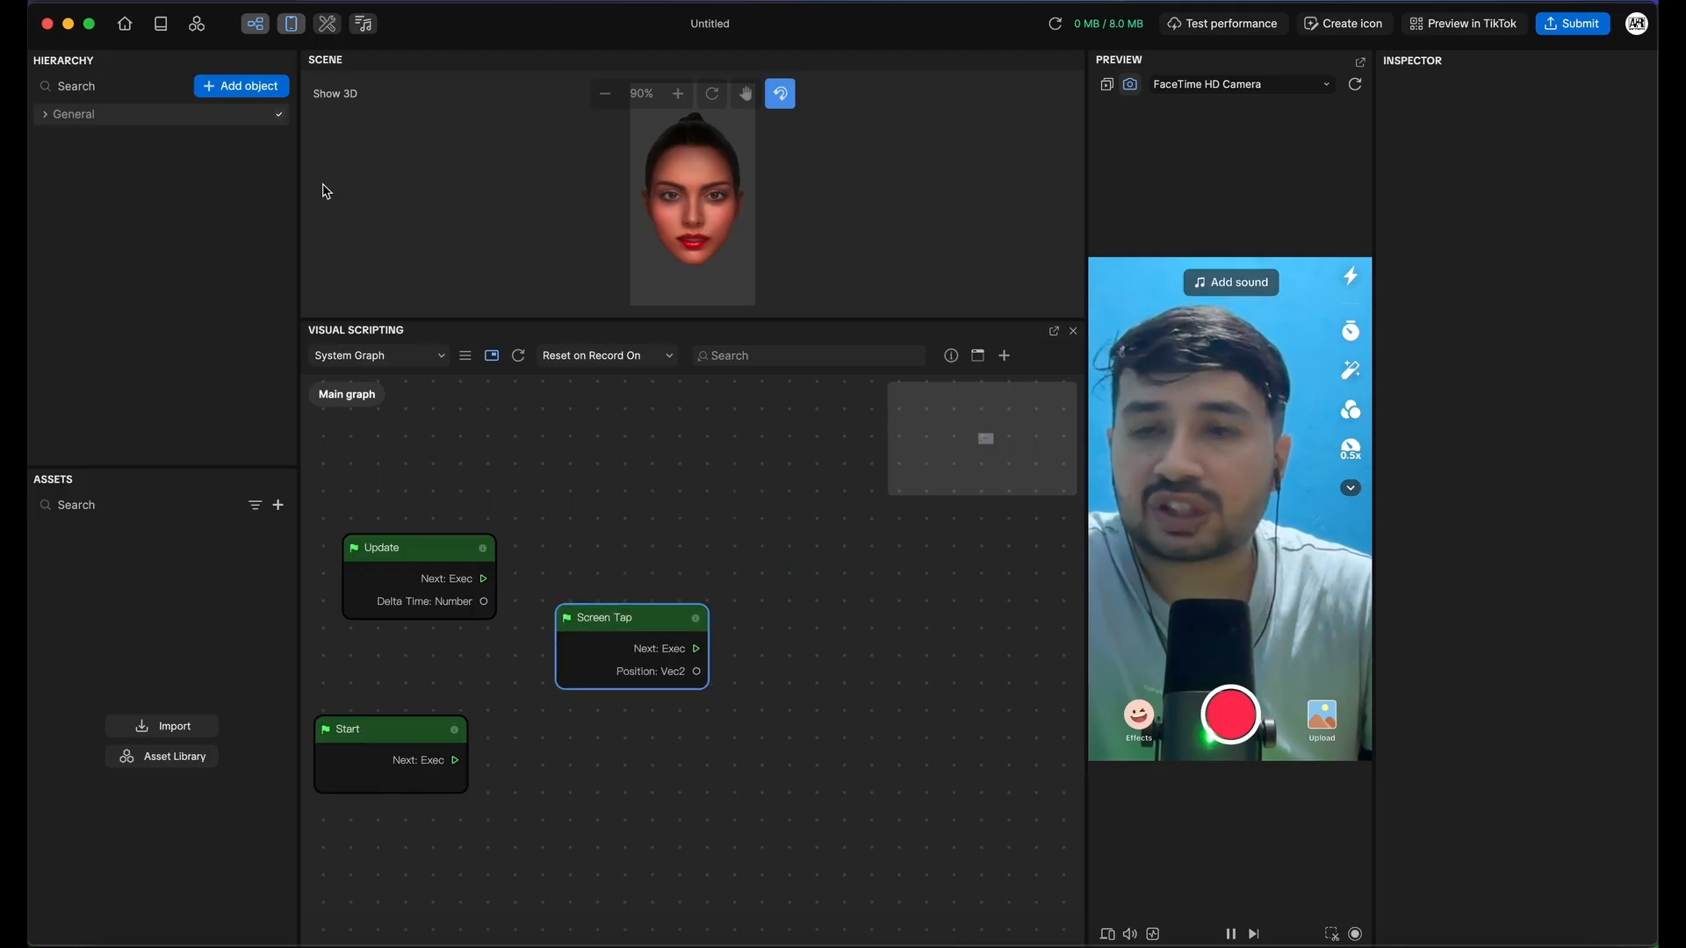
left_click(239, 86)
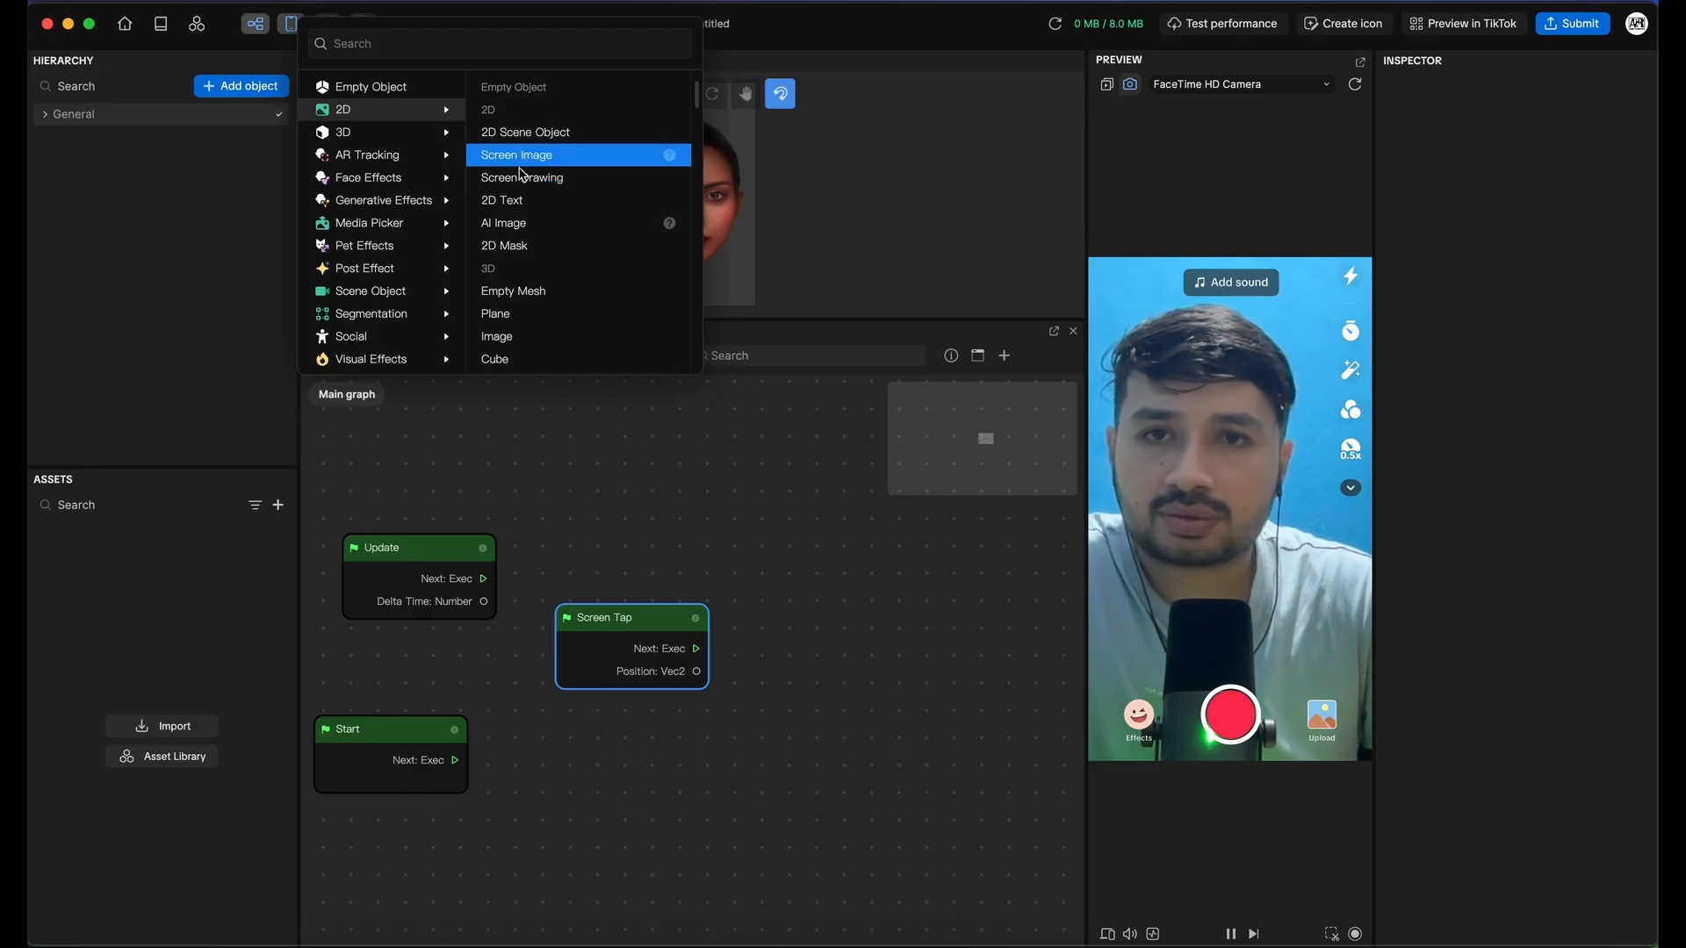
Add a Screen Image about 416 by 740, and drag out a wire from Screen Tap's Exec output
left_click(525, 165)
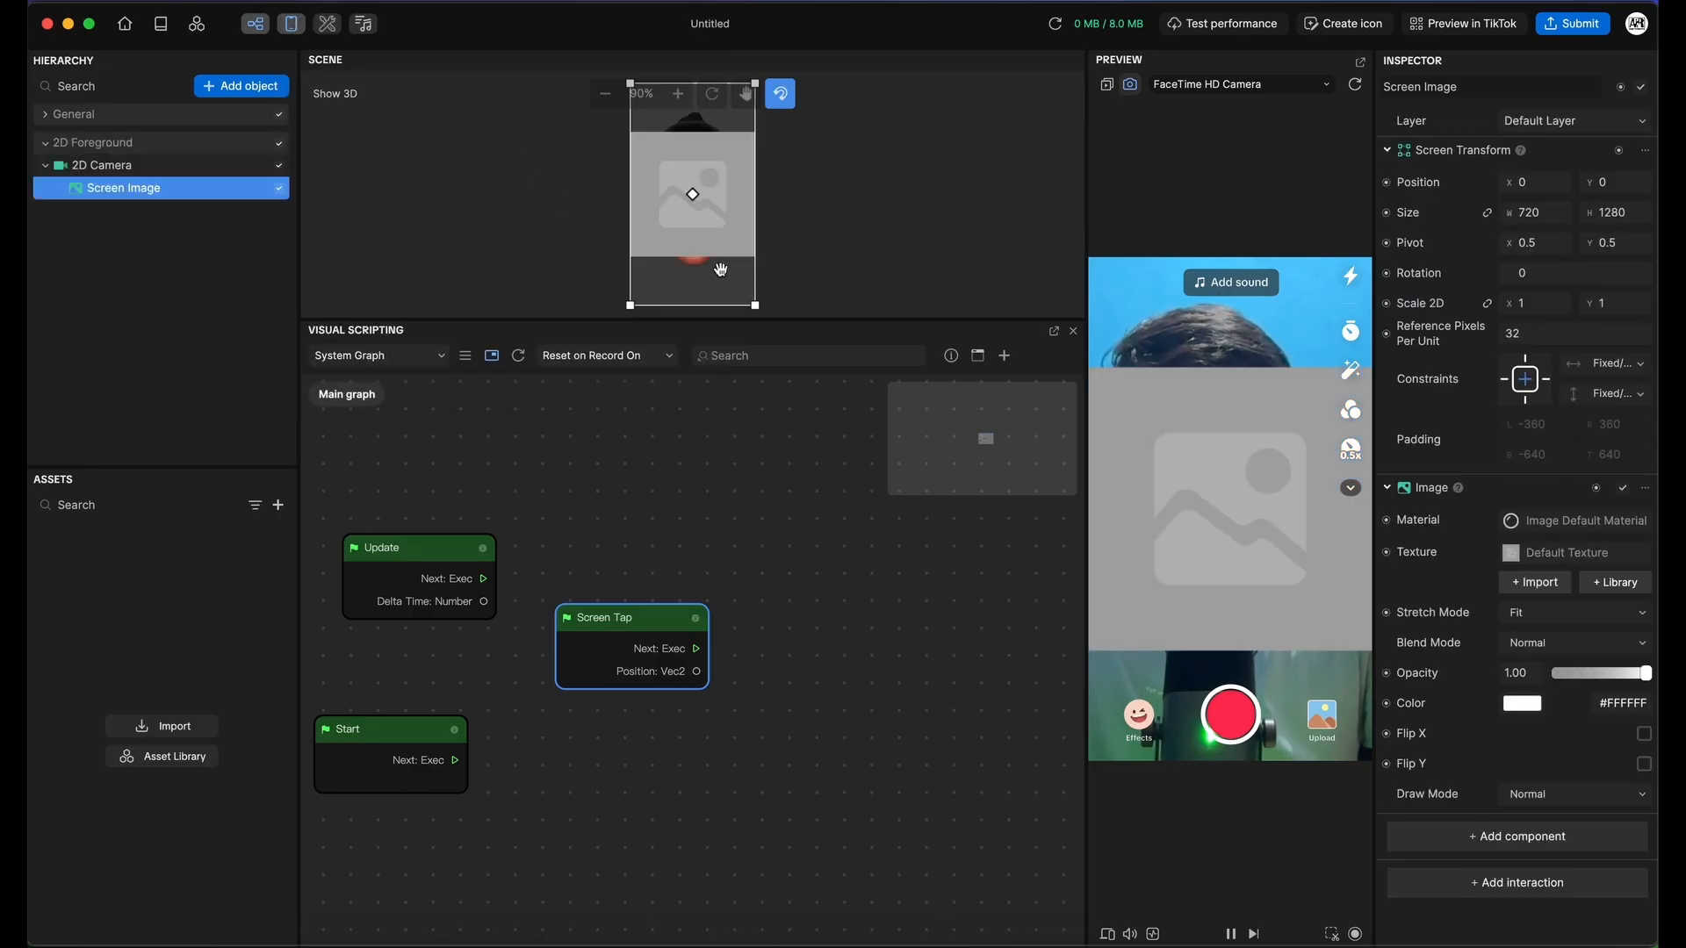
left_click_drag(755, 304, 703, 212)
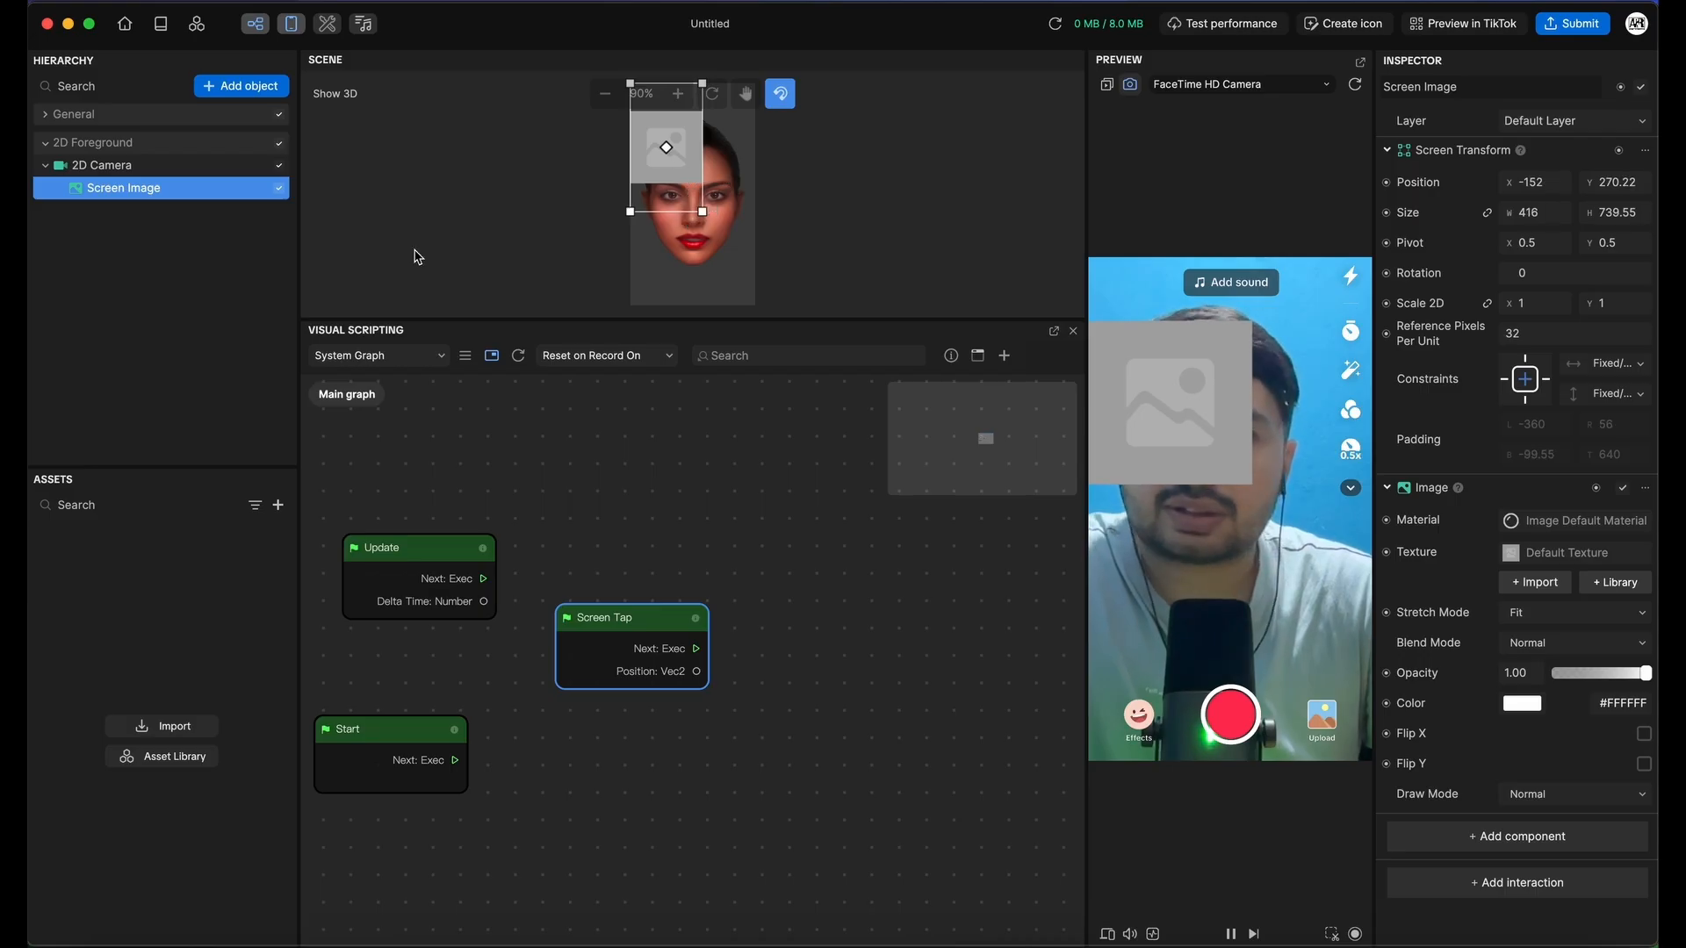
left_click_drag(696, 648, 772, 700)
left_click(770, 609)
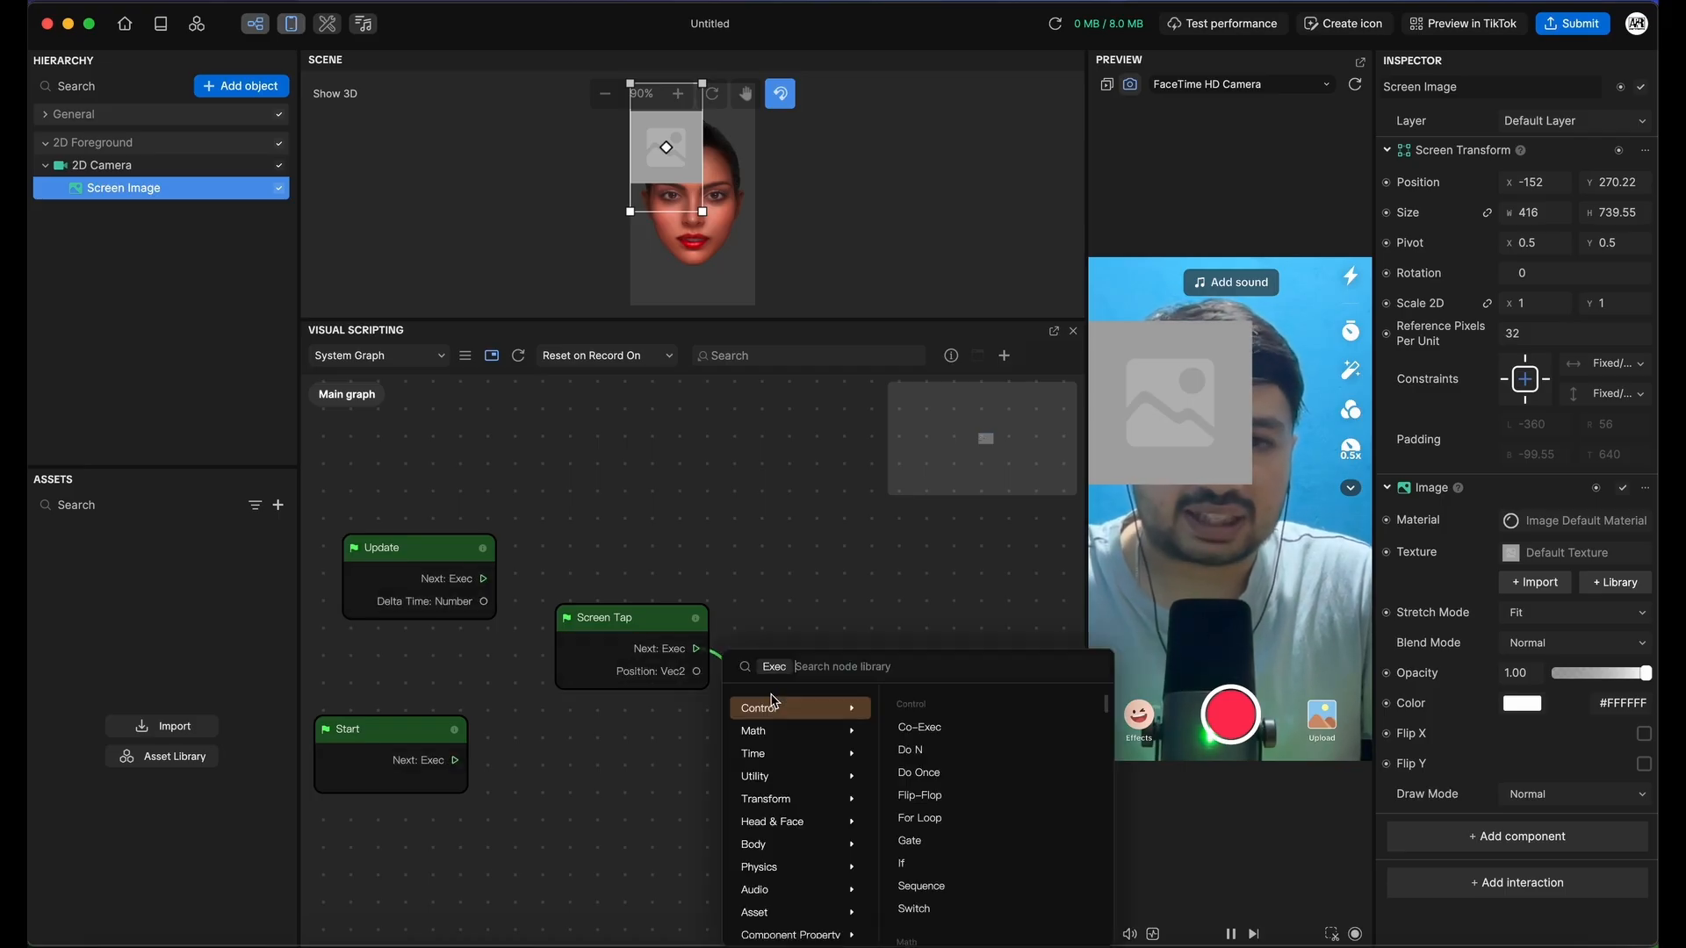
Search 'vis' and add a Set Visibility node after Screen Tap
mouse_move(918, 720)
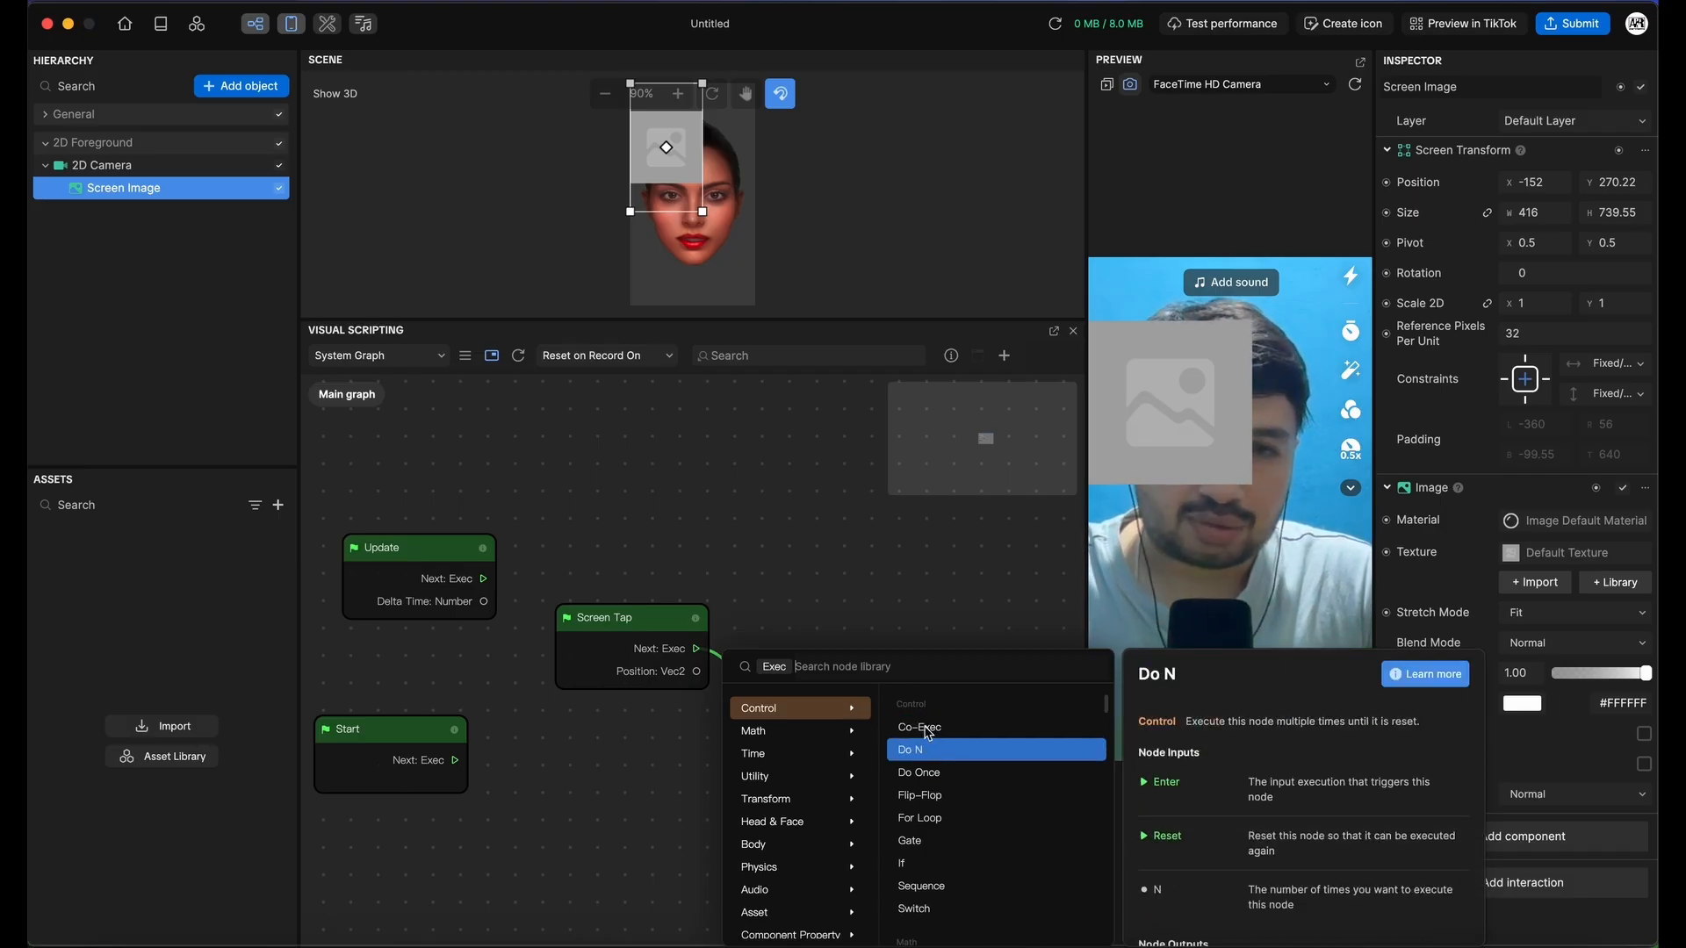
type("vi")
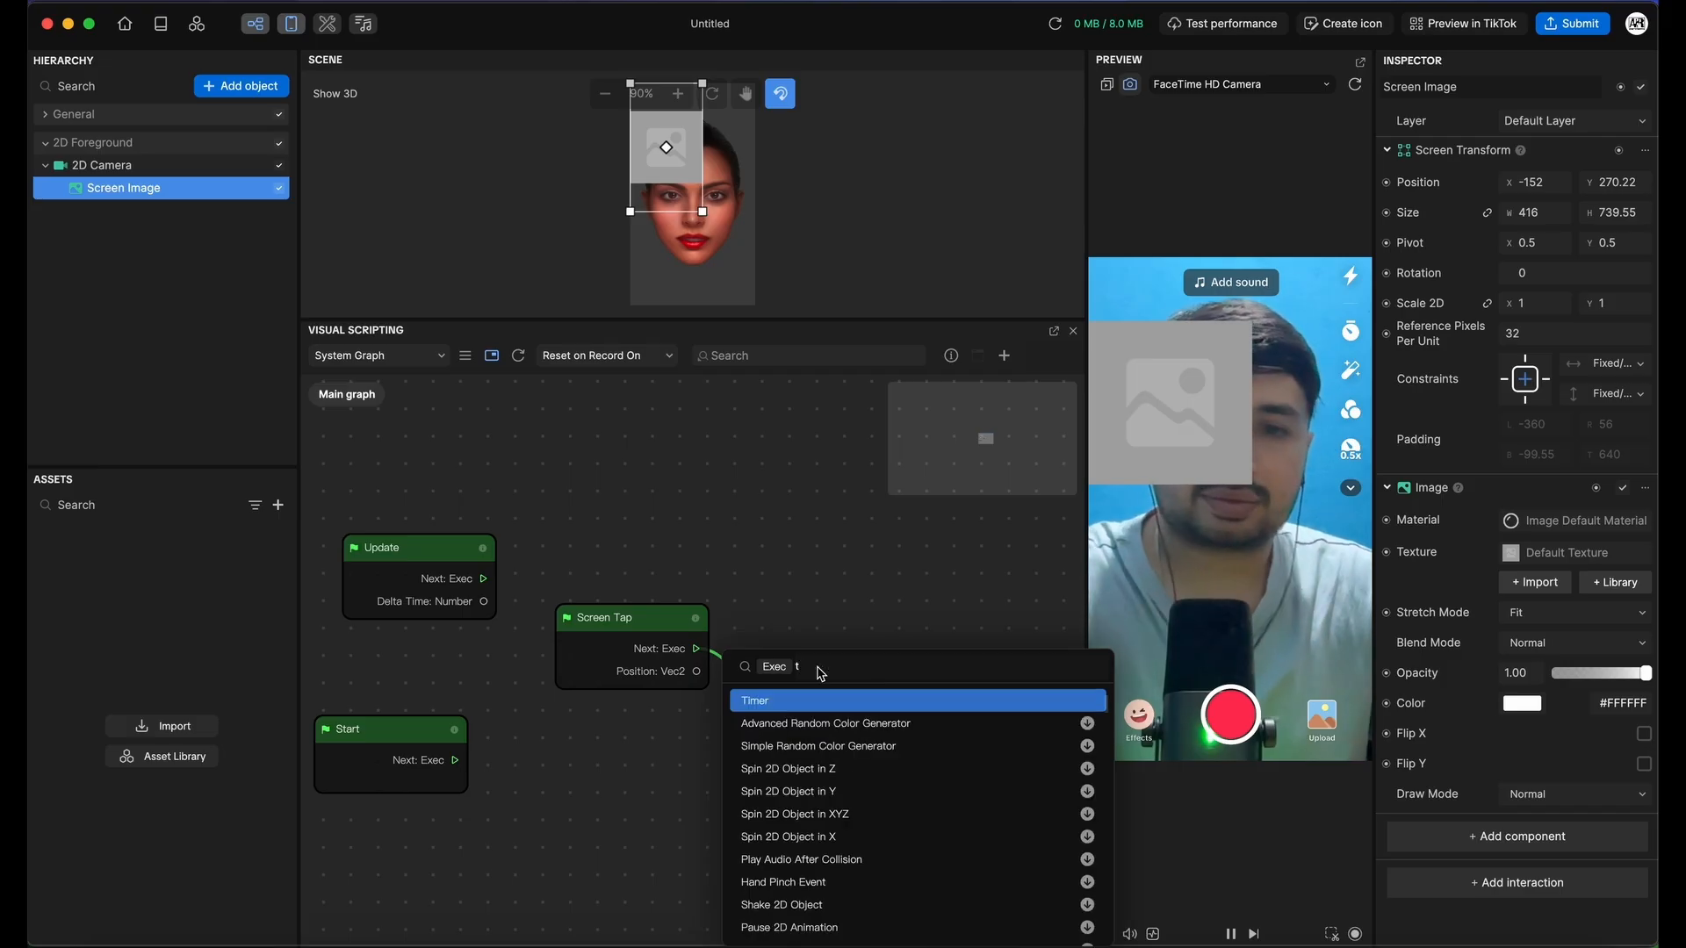
type("s")
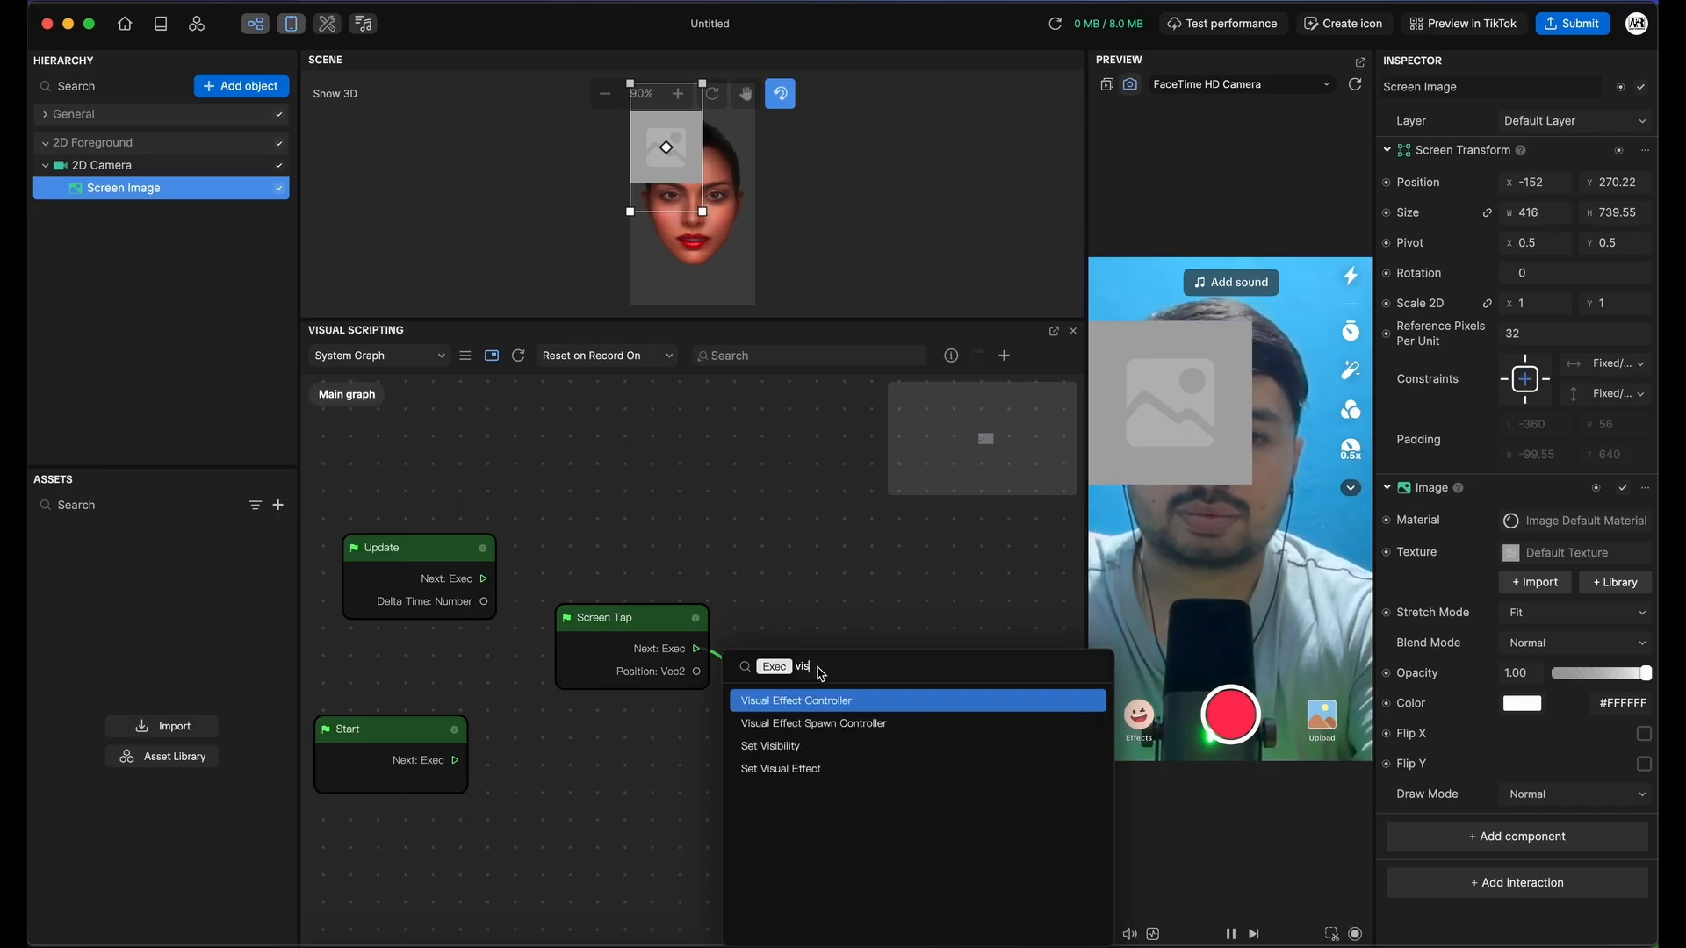
left_click(786, 747)
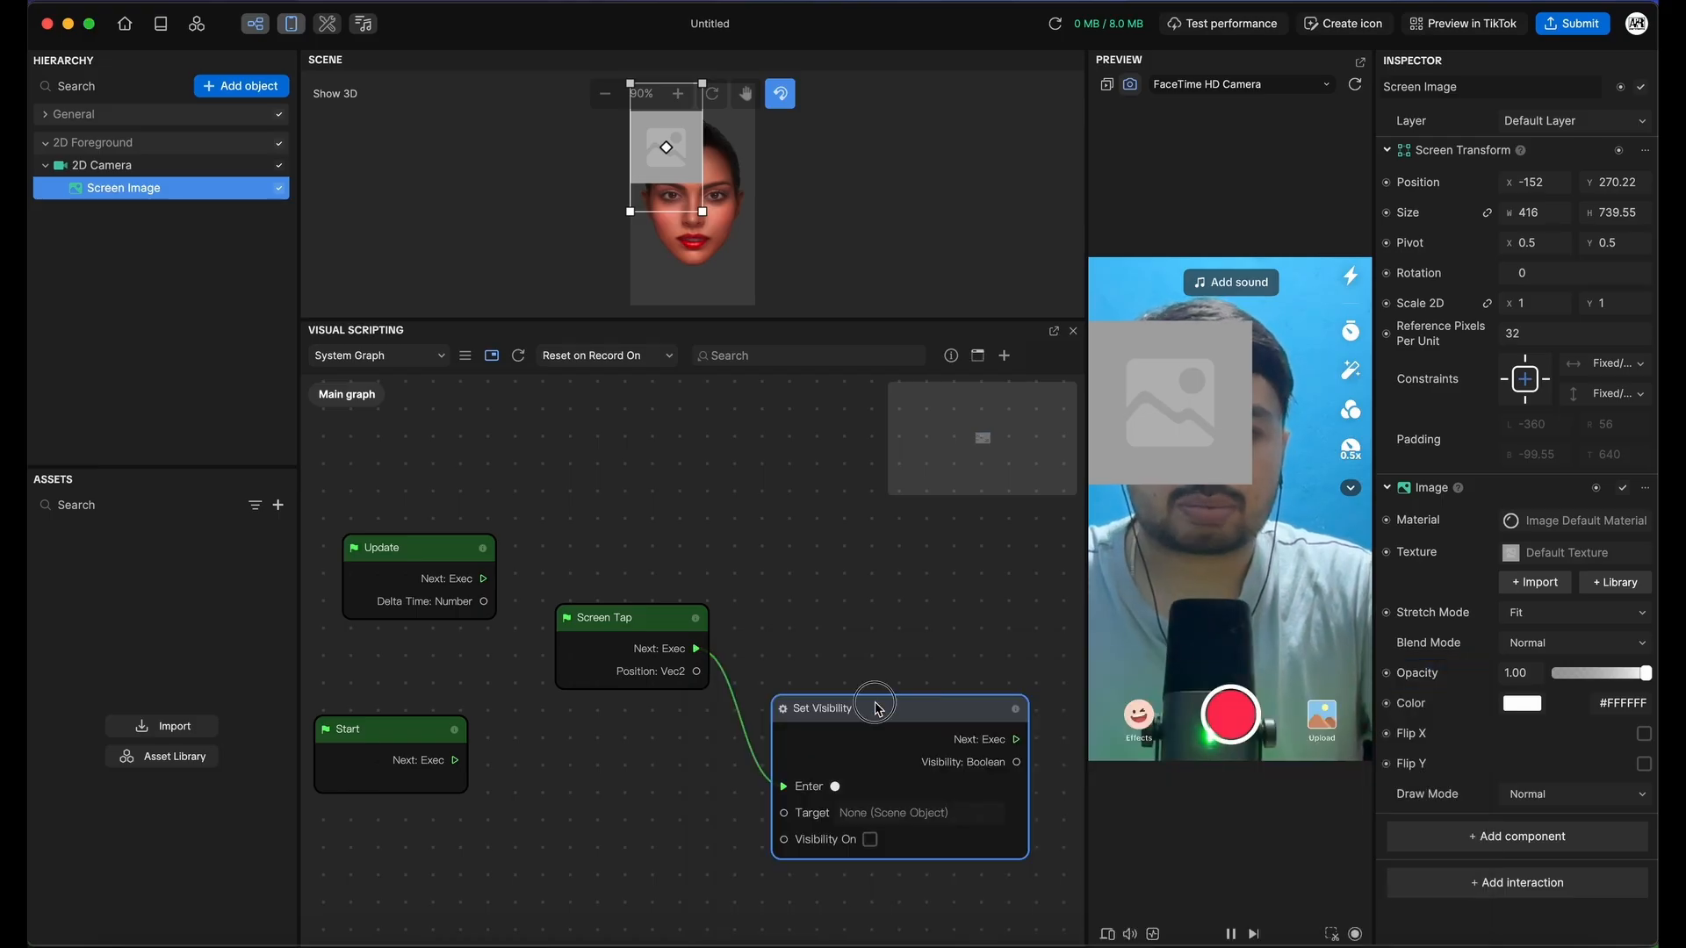
Move Screen Tap and Set Visibility up and add a Get Scene Object node for Screen Image
left_click_drag(876, 704, 869, 618)
left_click_drag(641, 623, 615, 588)
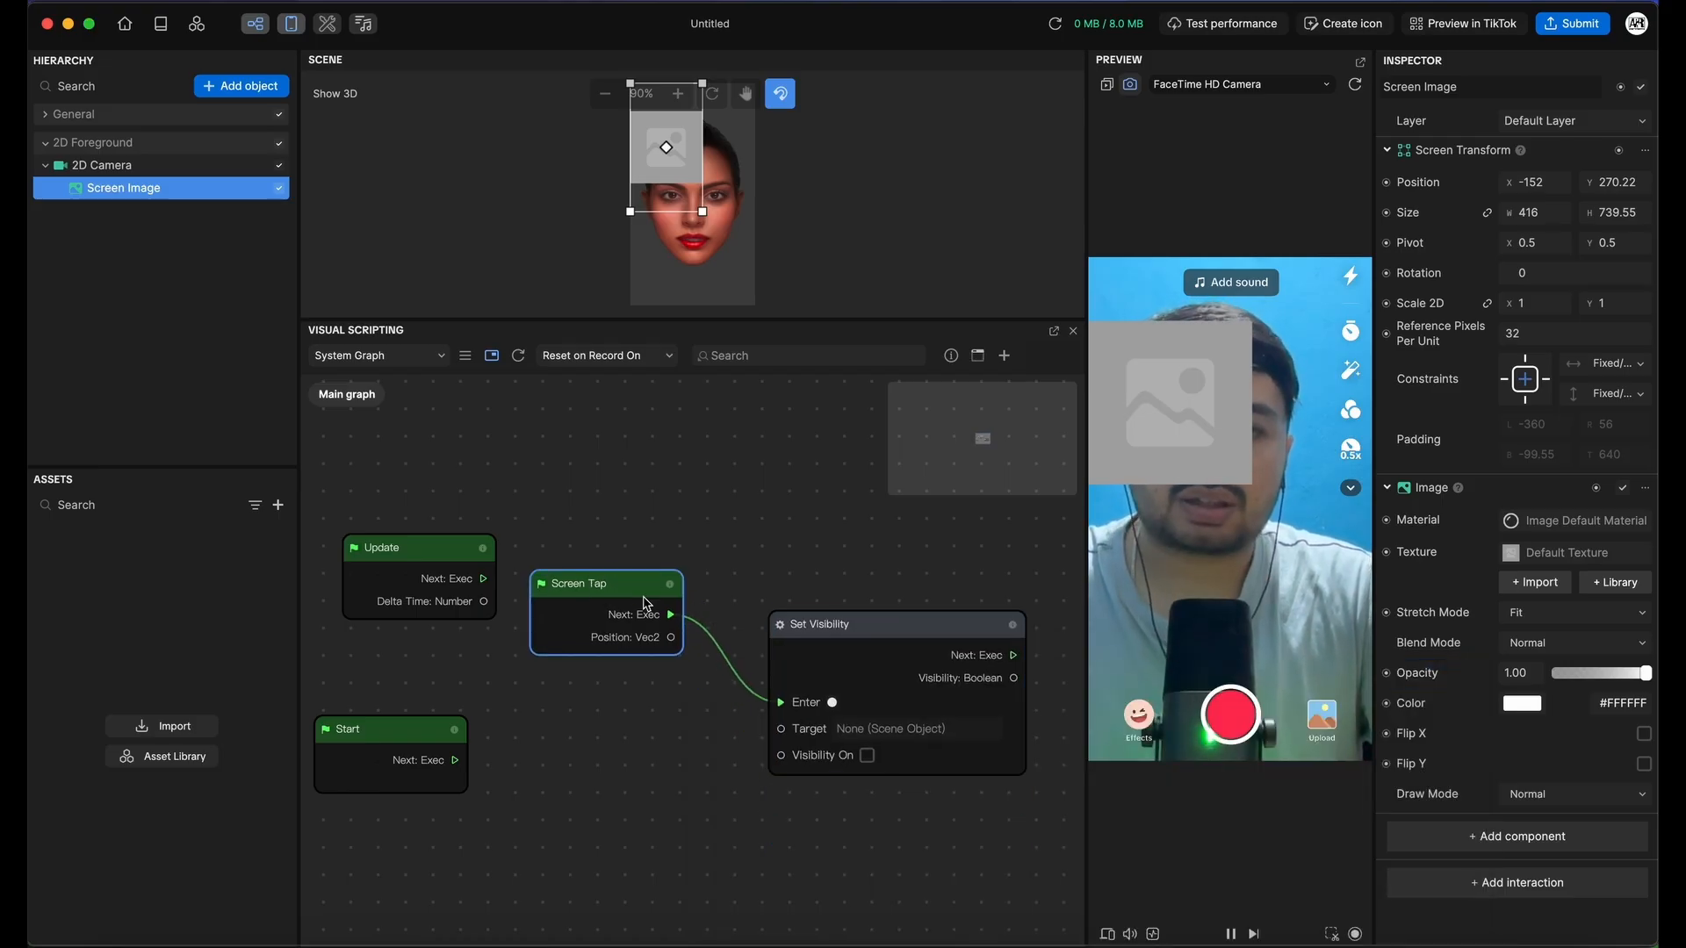
left_click_drag(826, 624, 809, 609)
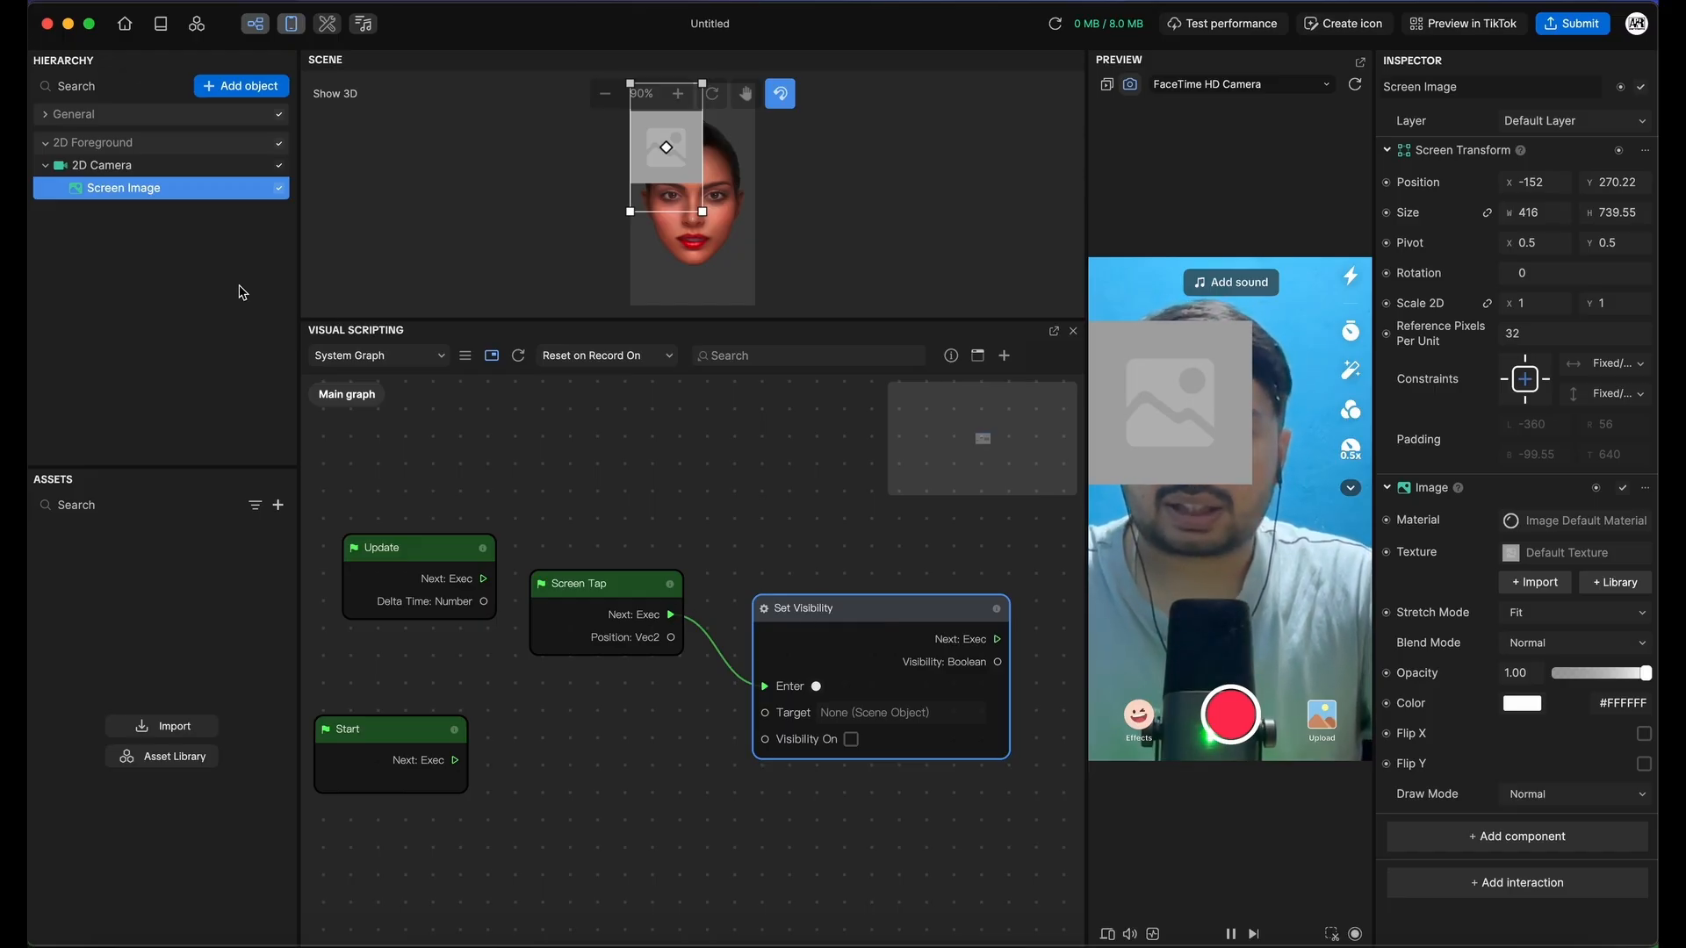
left_click_drag(141, 191, 588, 812)
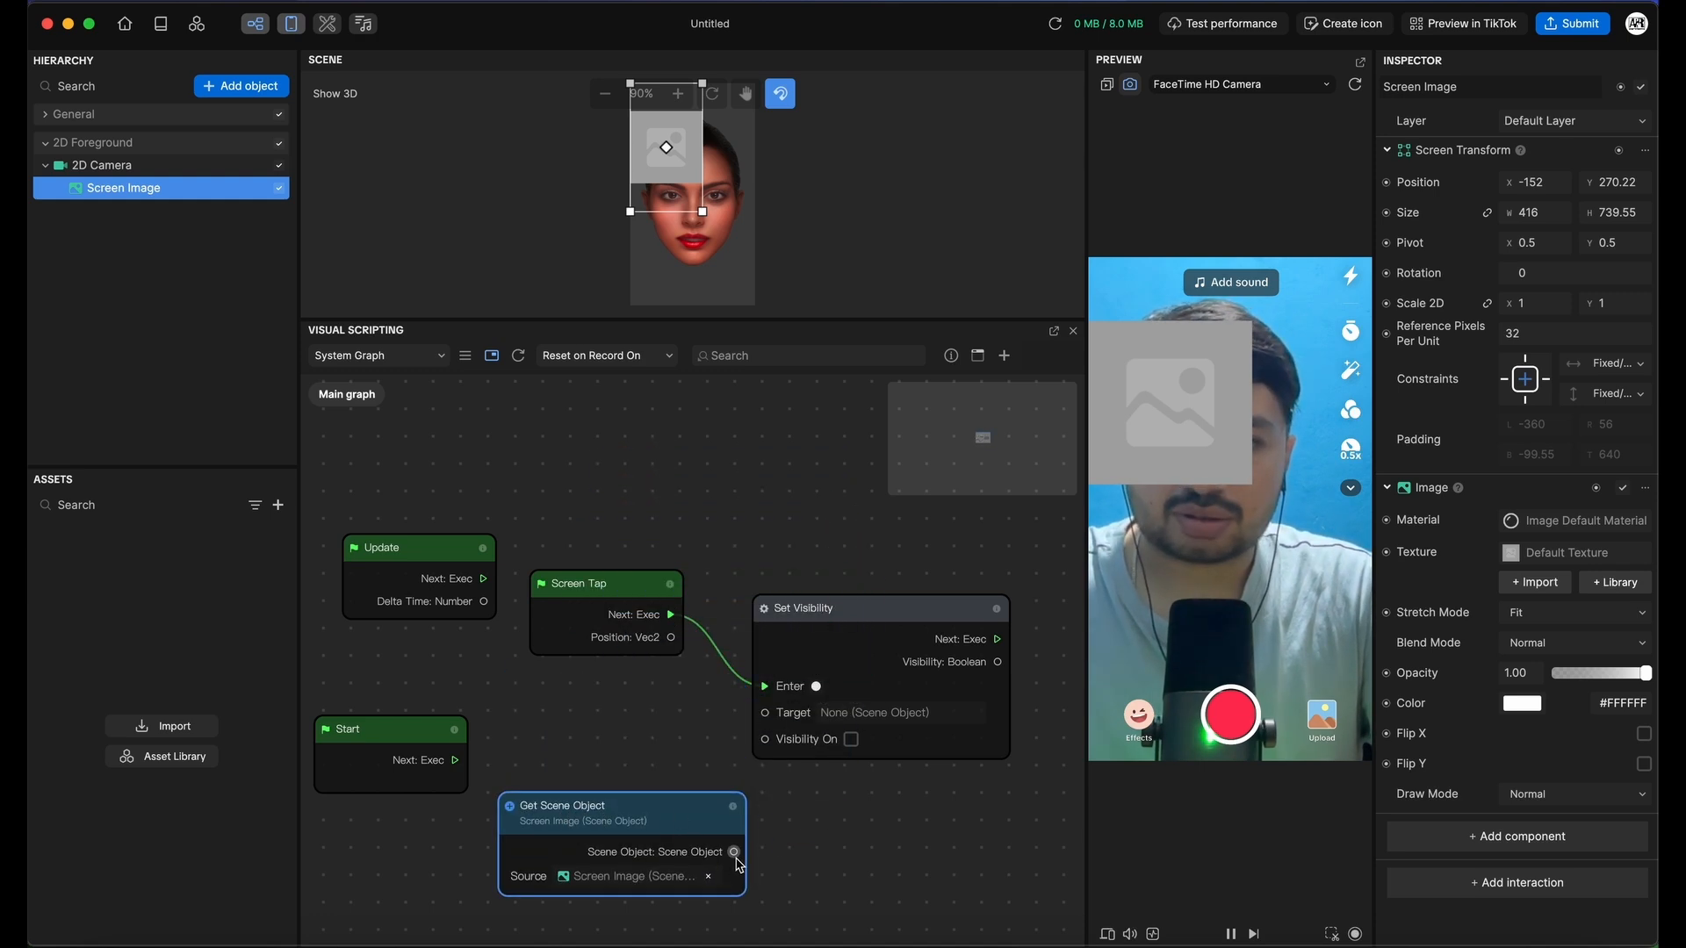
Wire Get Scene Object's Screen Image into Set Visibility's Target and reposition both nodes
left_click_drag(734, 852, 764, 713)
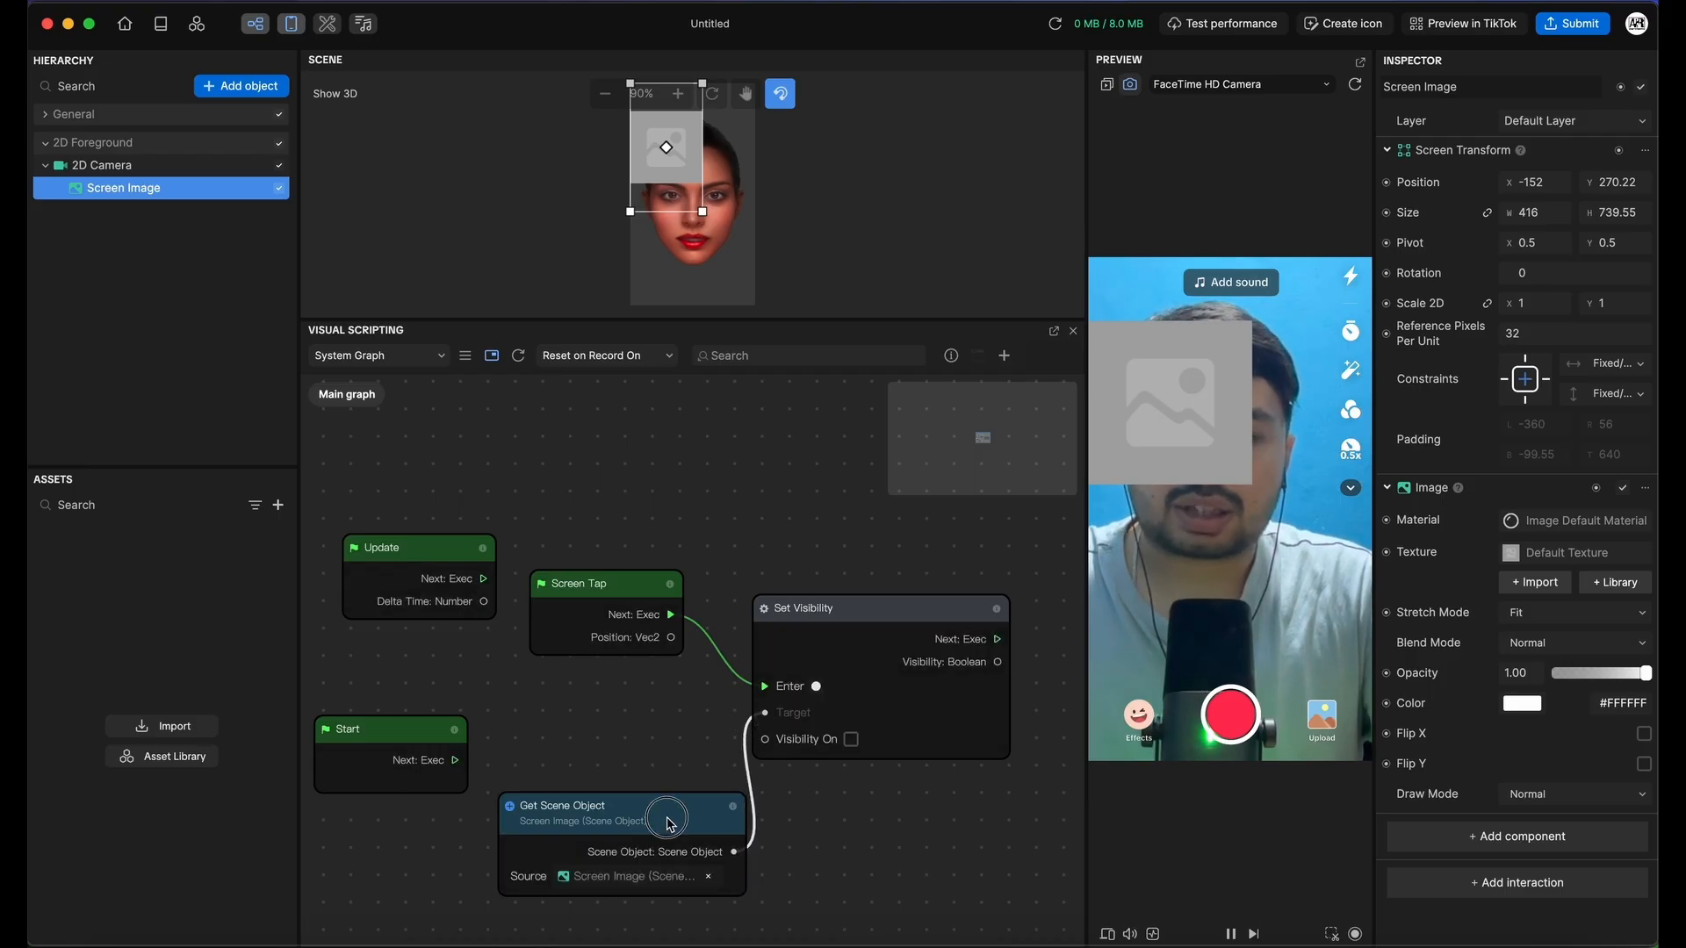
left_click_drag(670, 823, 656, 775)
left_click(845, 615)
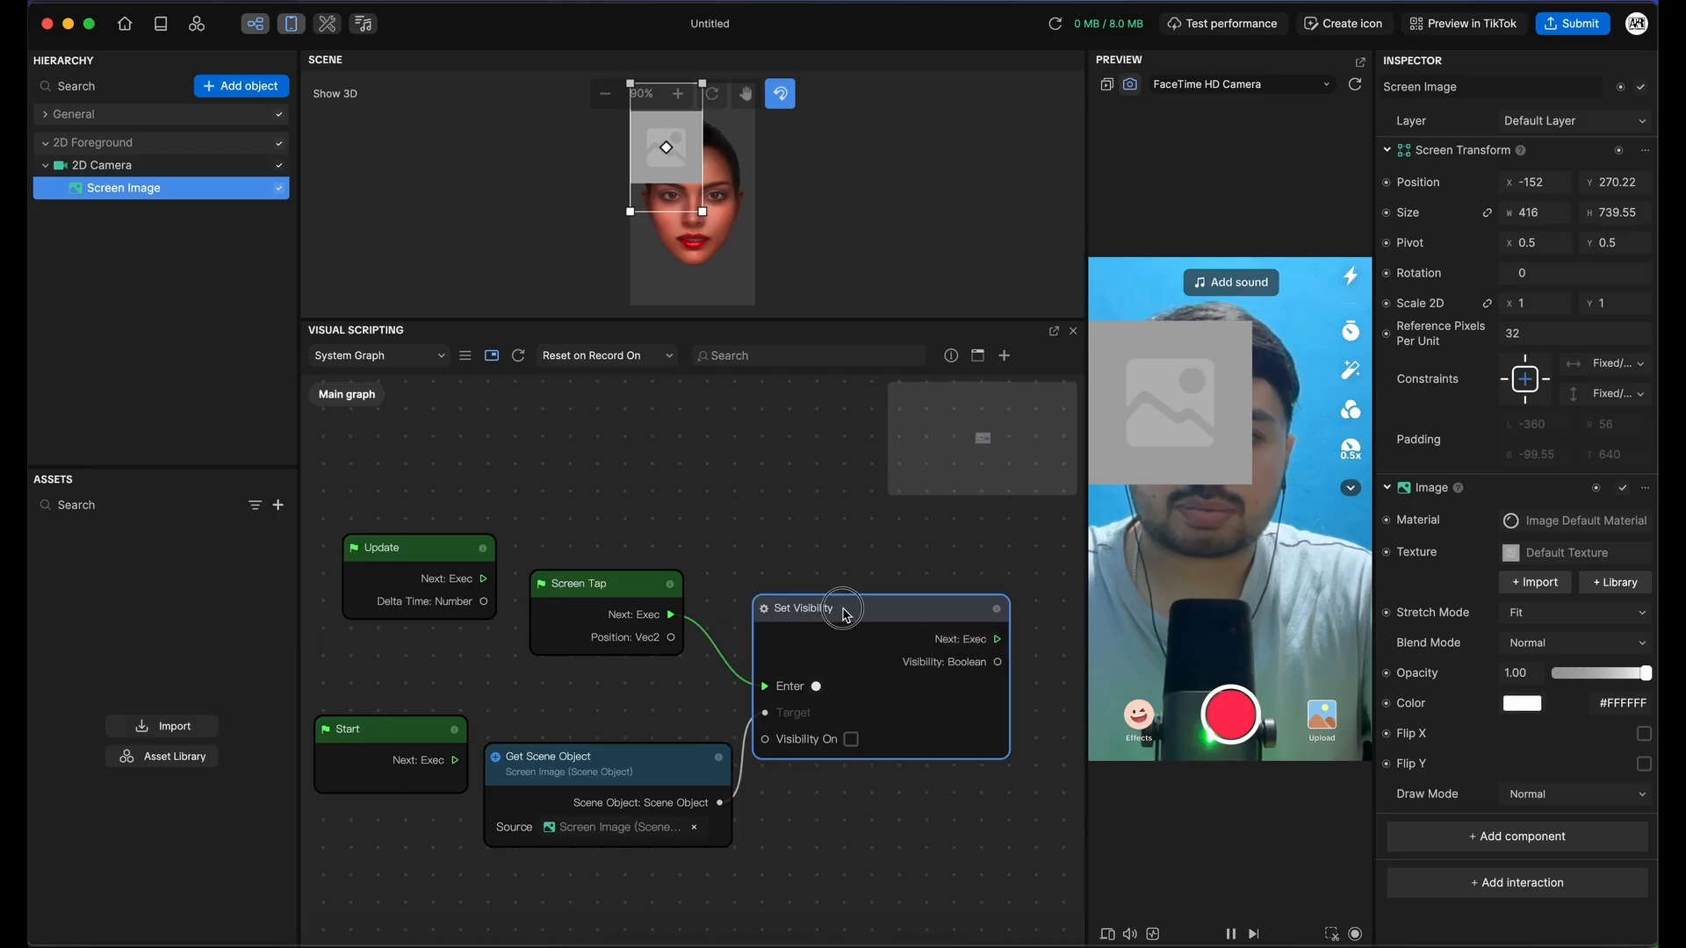
left_click_drag(846, 615, 866, 589)
left_click_drag(697, 757, 715, 772)
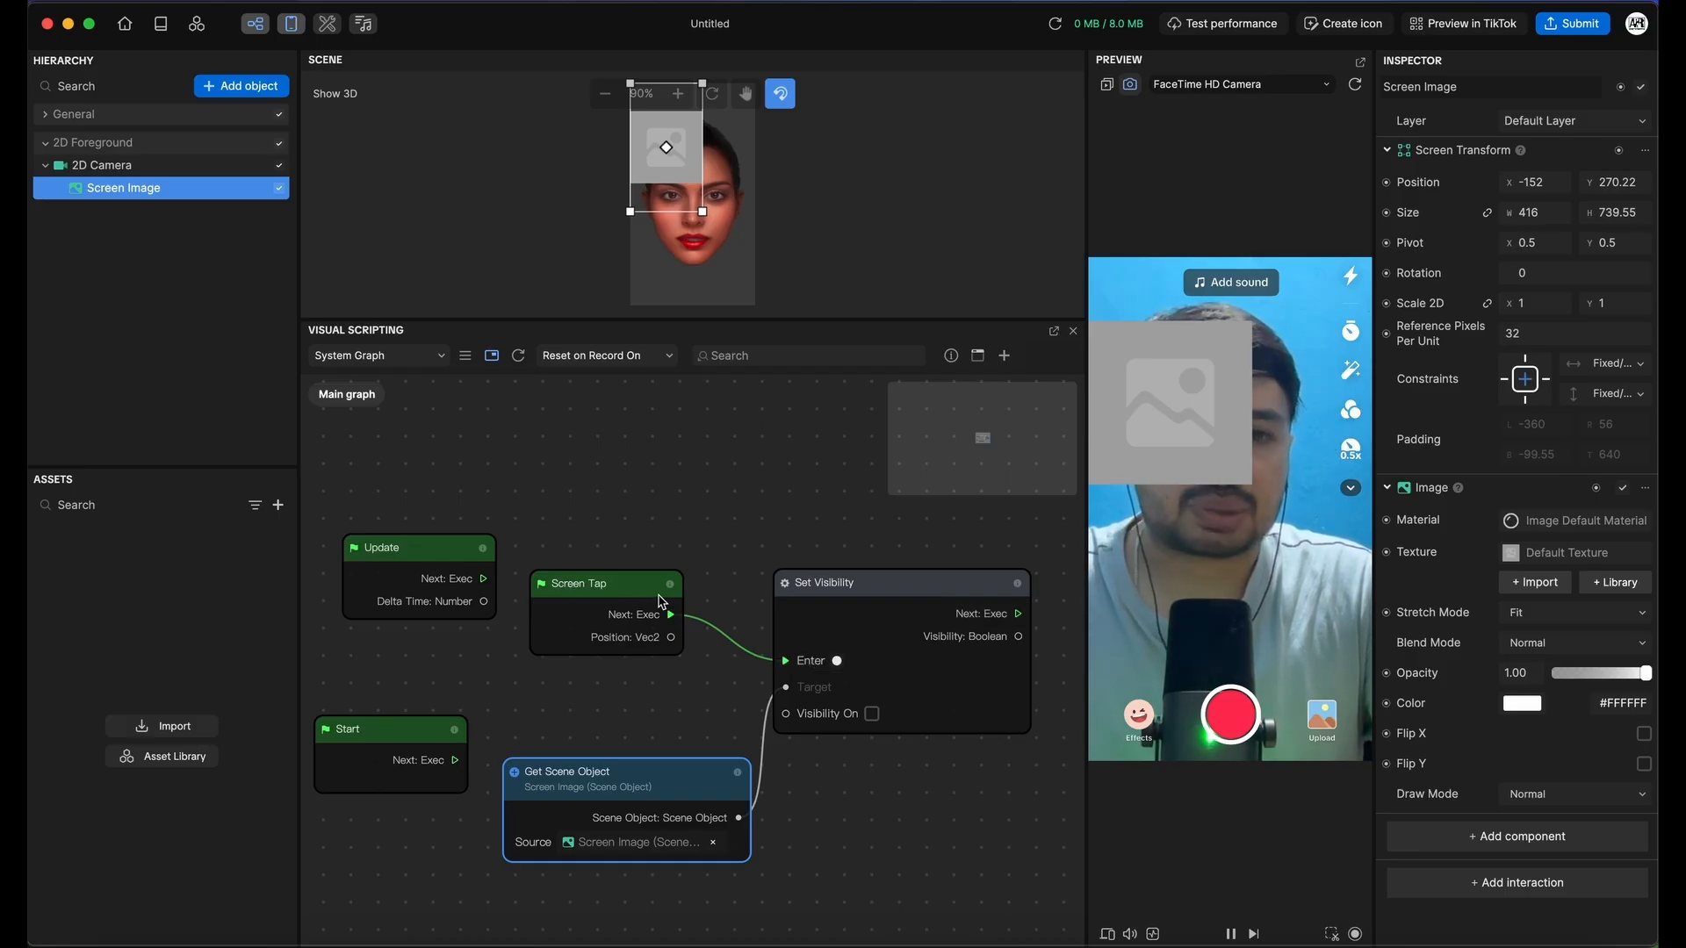
Tap the camera preview to test hiding the image, then reposition Set Visibility and Get Scene Object
left_click(1267, 617)
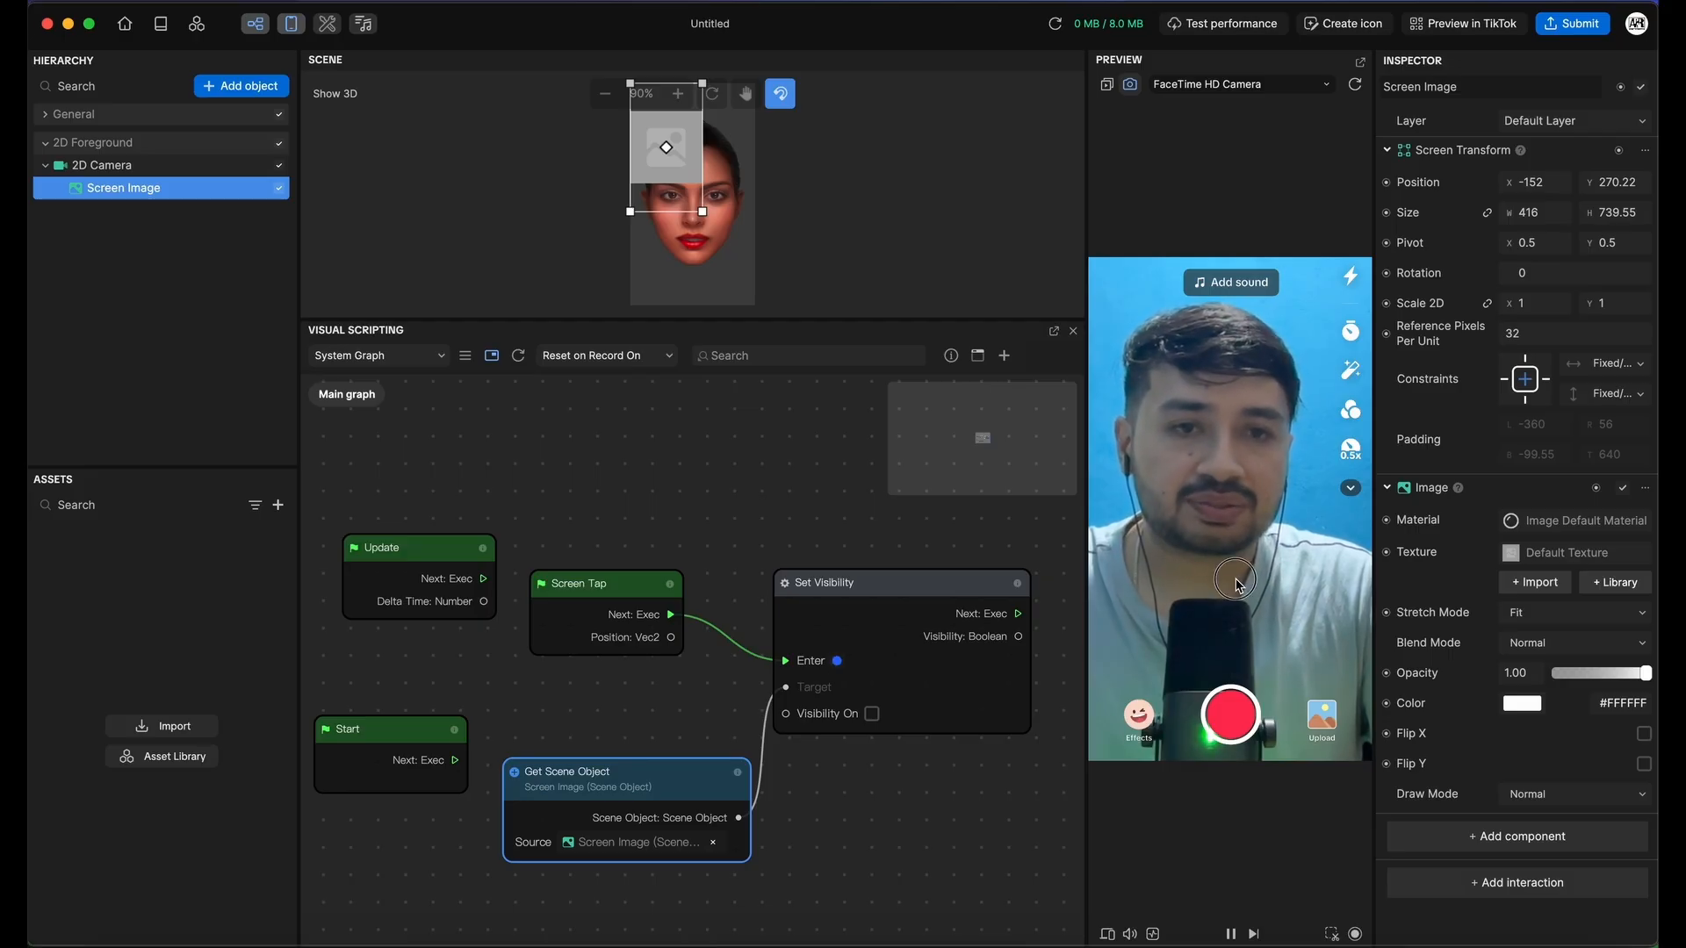
left_click_drag(859, 583, 897, 542)
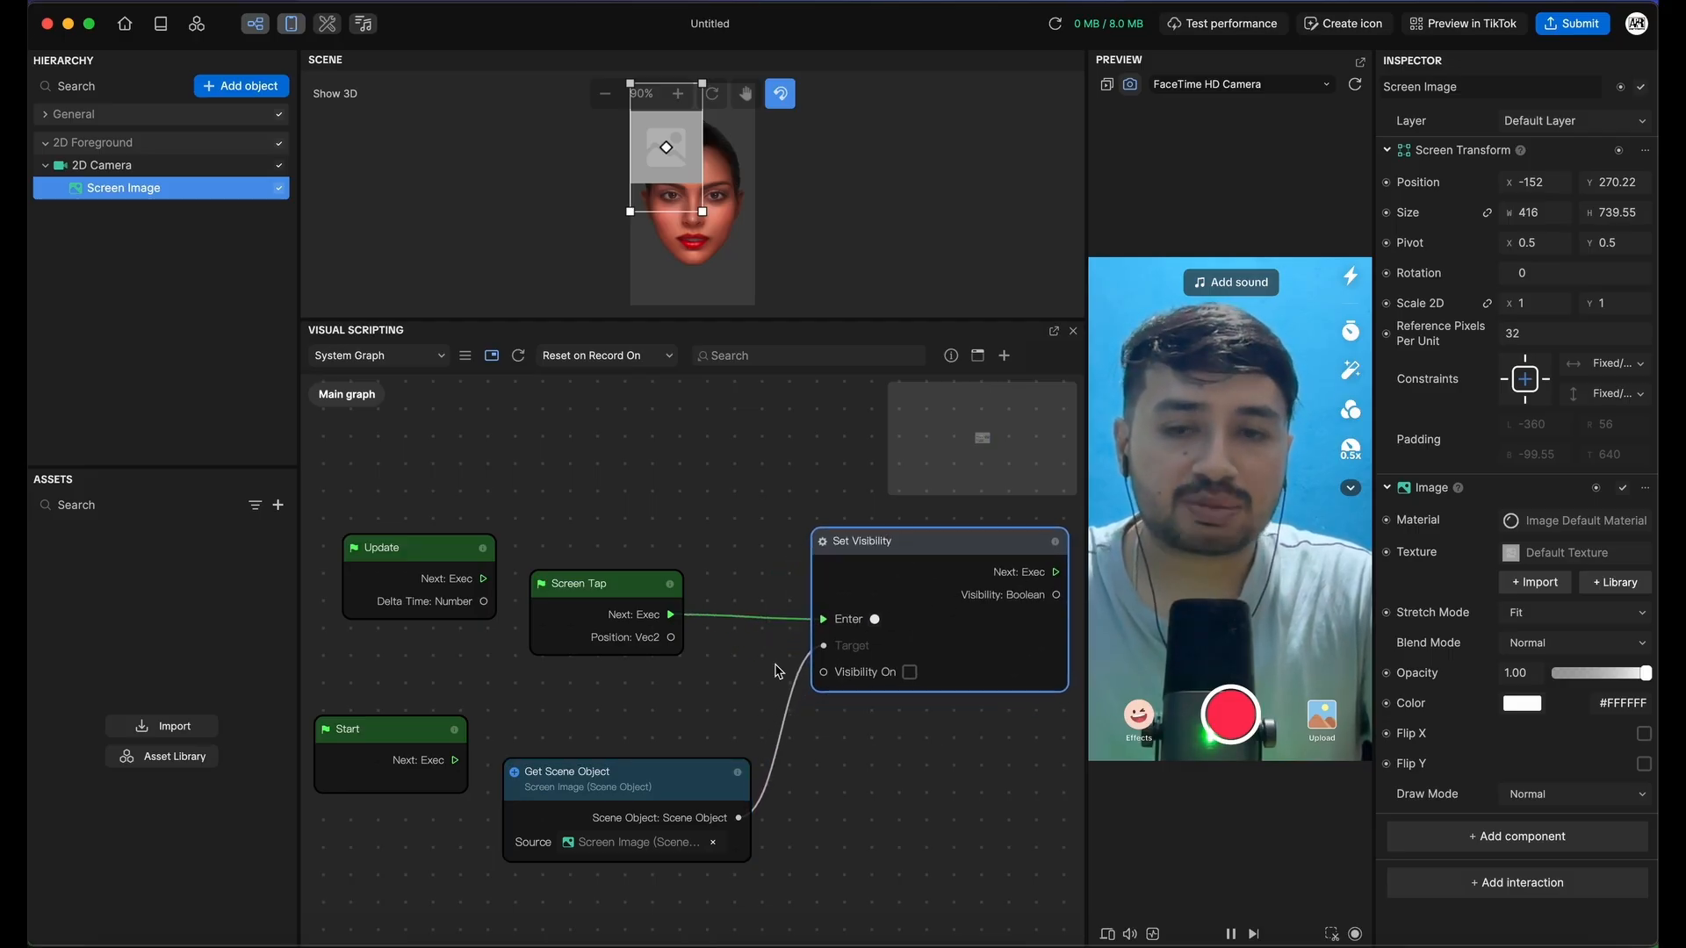
left_click_drag(696, 764, 724, 689)
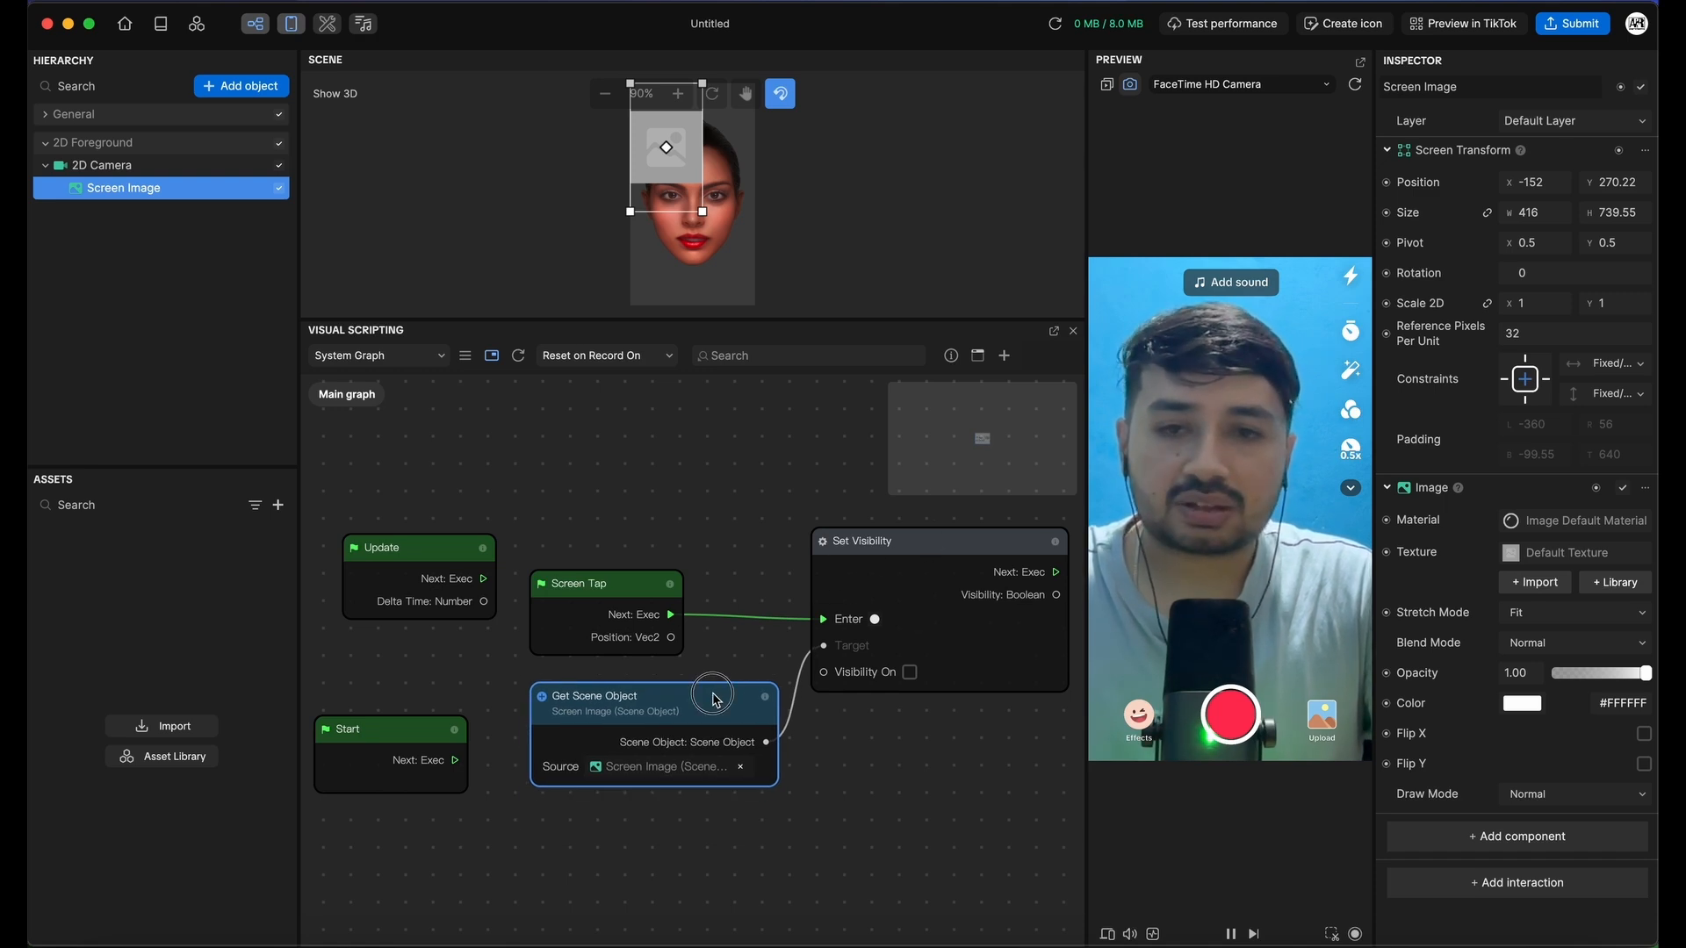
left_click_drag(712, 694, 652, 692)
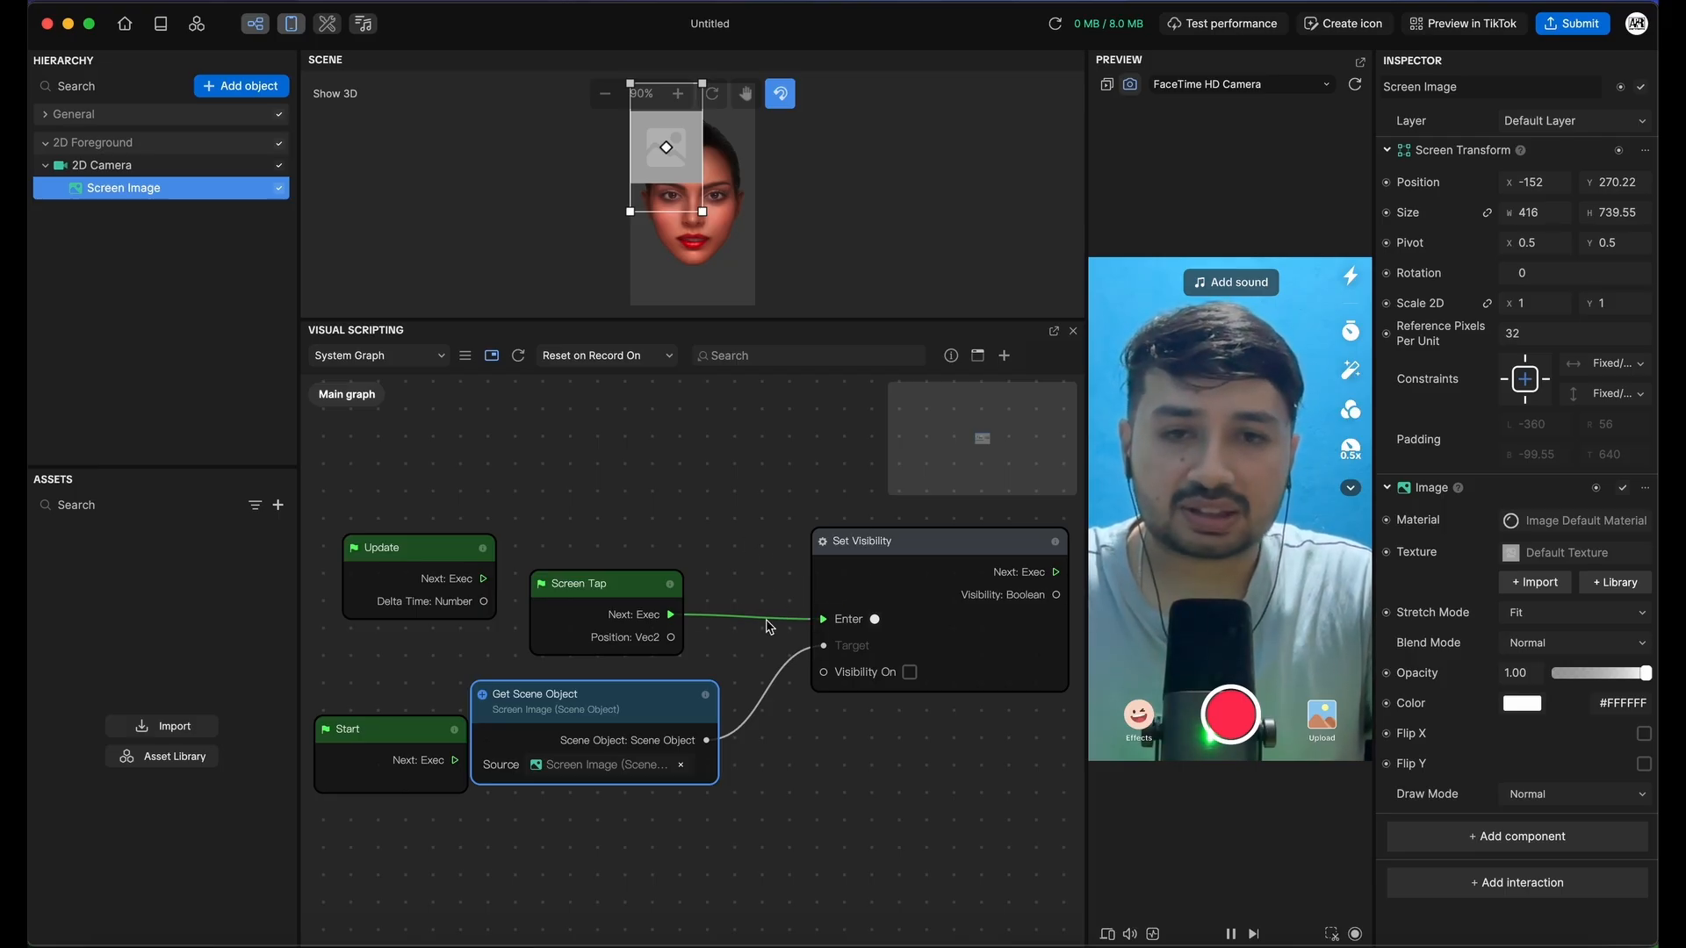
Detach and reattach the Screen Tap link on Enter, then cut the links into Set Visibility
left_click(801, 630)
left_click_drag(801, 629, 734, 480)
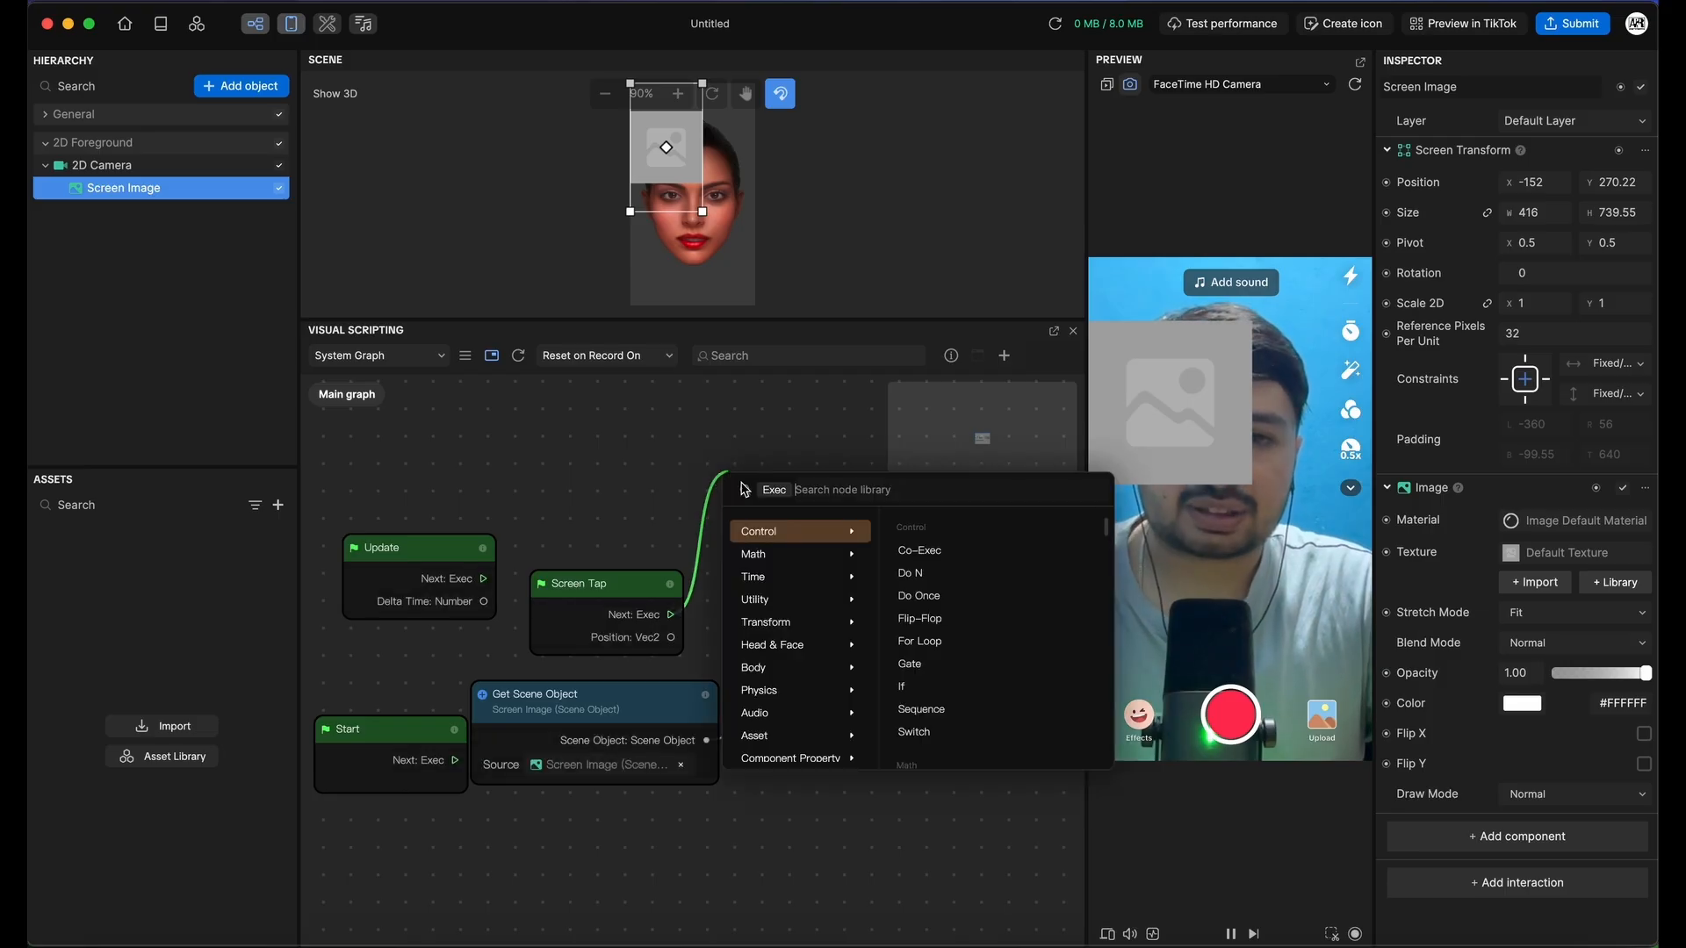
left_click(641, 472)
left_click_drag(672, 614, 823, 619)
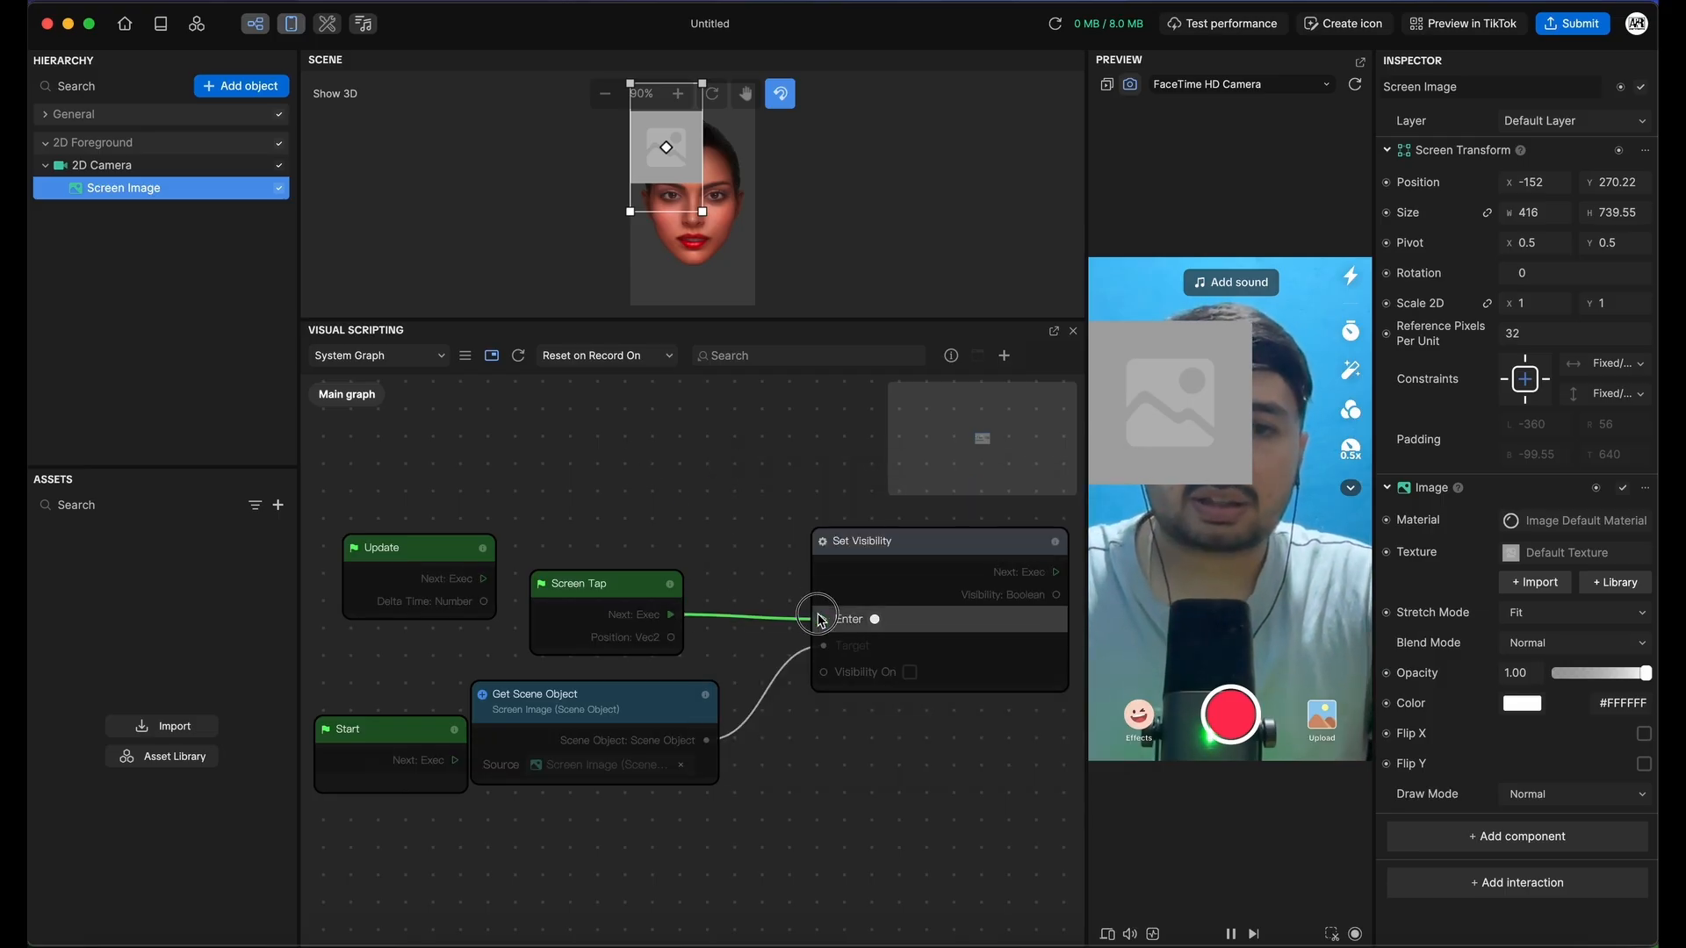
right_click_drag(733, 551, 799, 801)
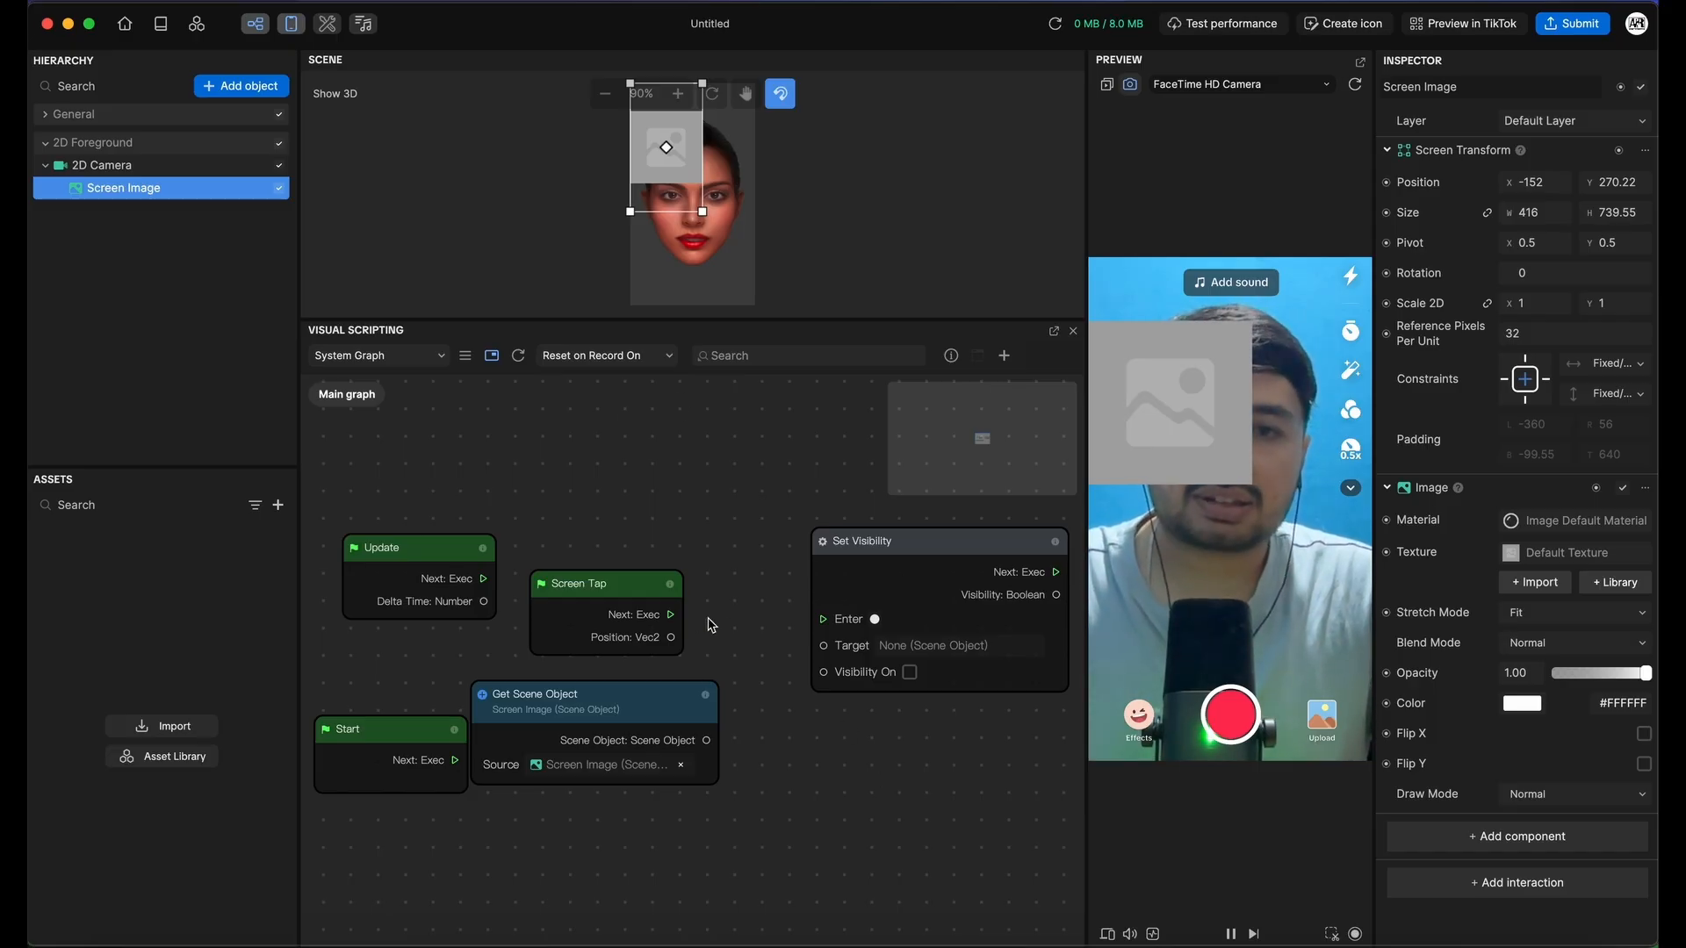
Reconnect Screen Tap to Set Visibility's Enter, disable 2D Foreground, and move Get Scene Object down-right
left_click_drag(670, 614, 823, 619)
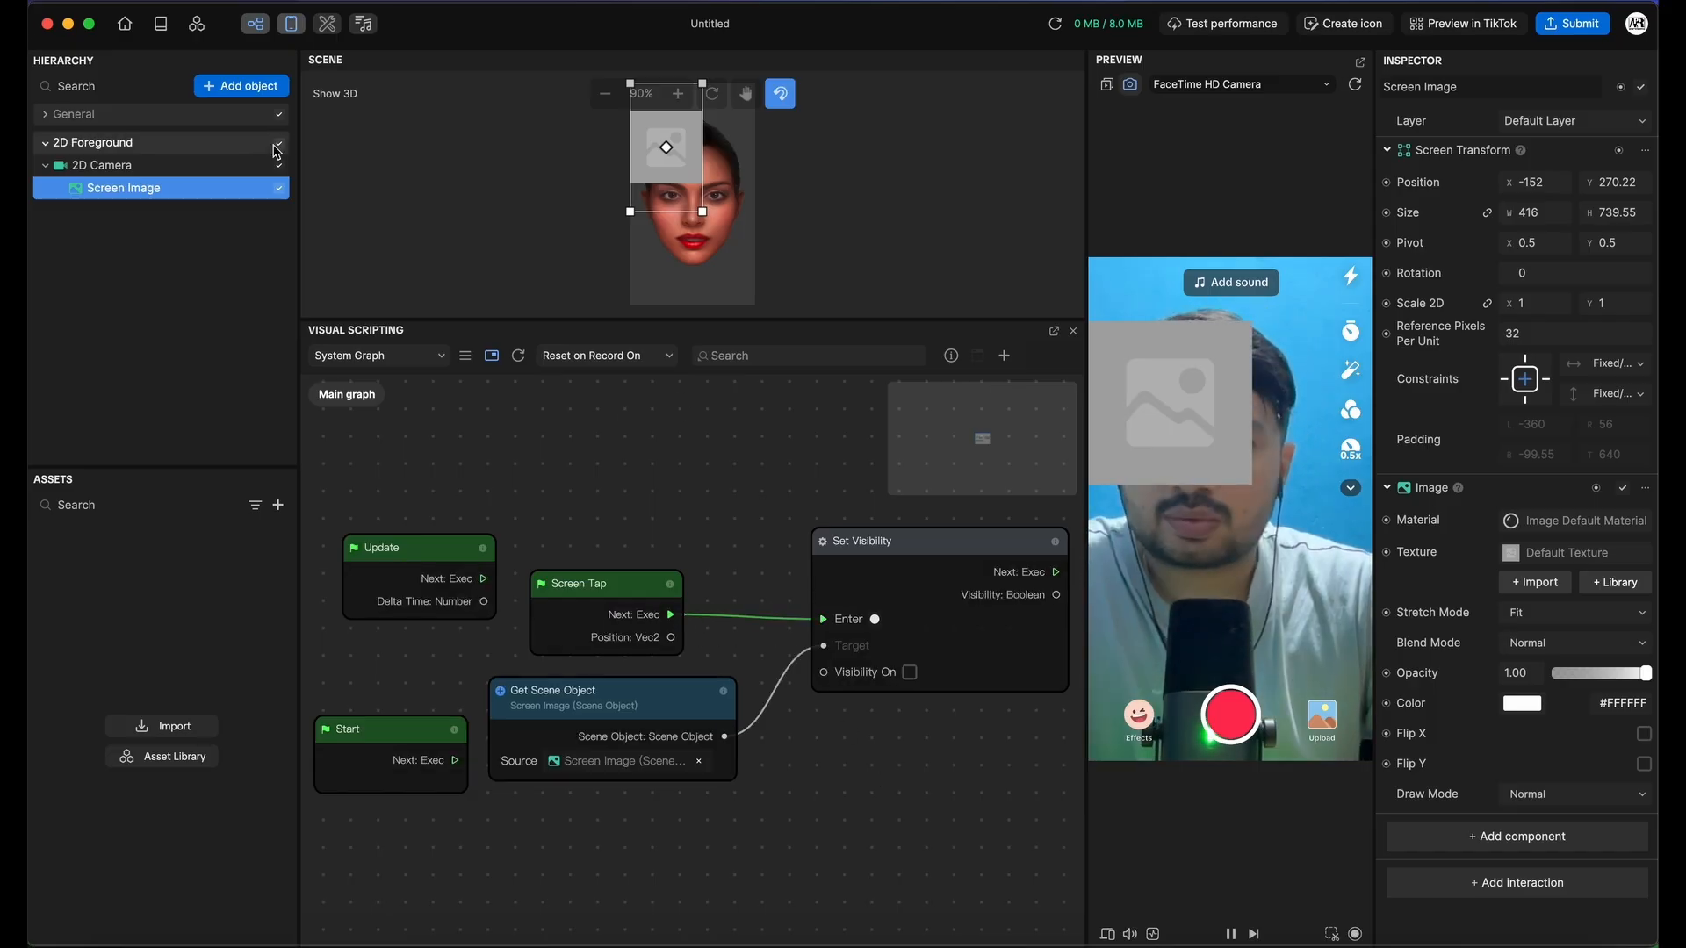
left_click(279, 143)
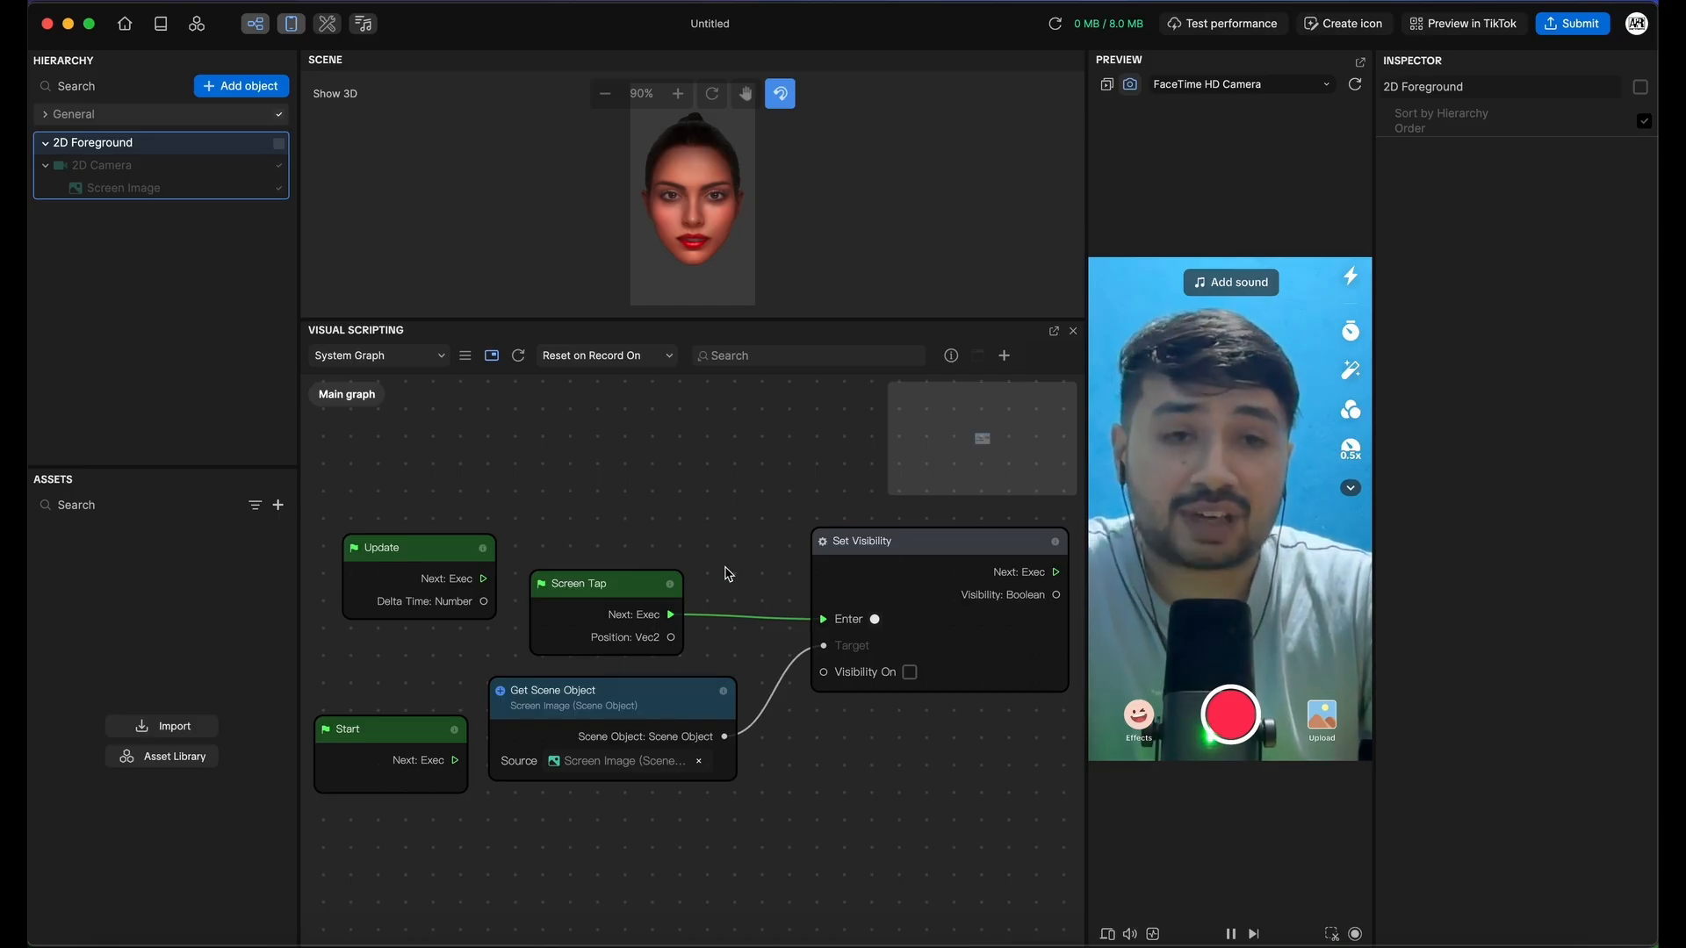
left_click_drag(670, 703, 800, 786)
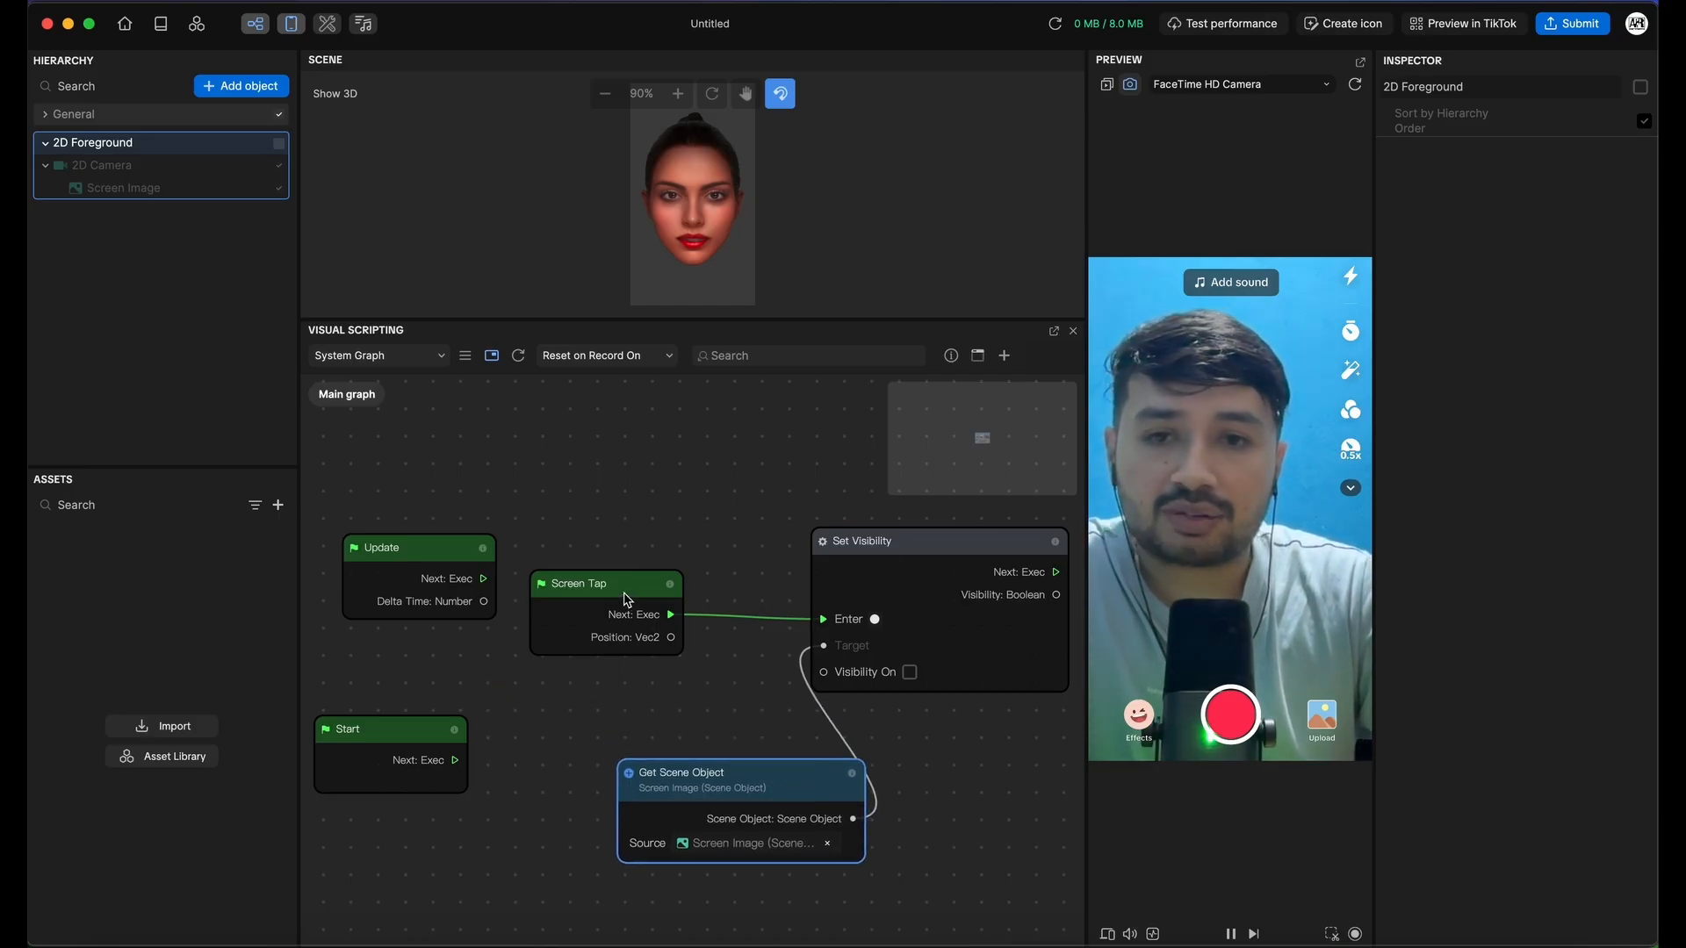
Rearrange the Screen Tap, Start and Update nodes, placing Start above Update
left_click_drag(606, 583, 693, 580)
left_click_drag(413, 728, 433, 454)
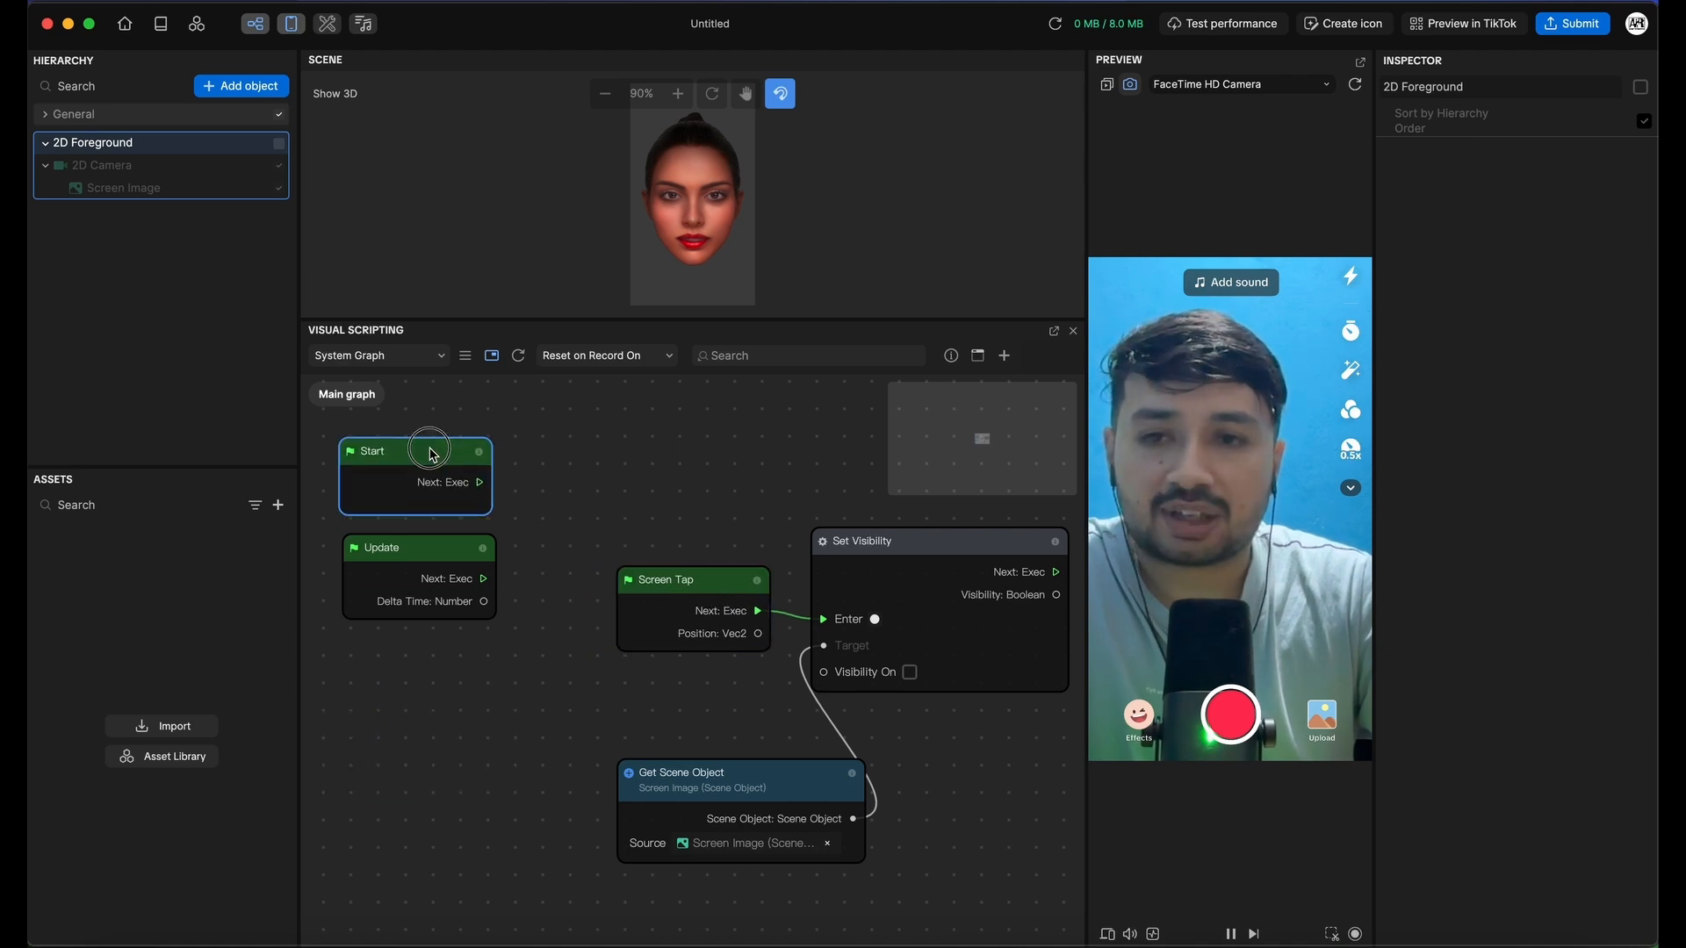
left_click_drag(425, 552, 421, 618)
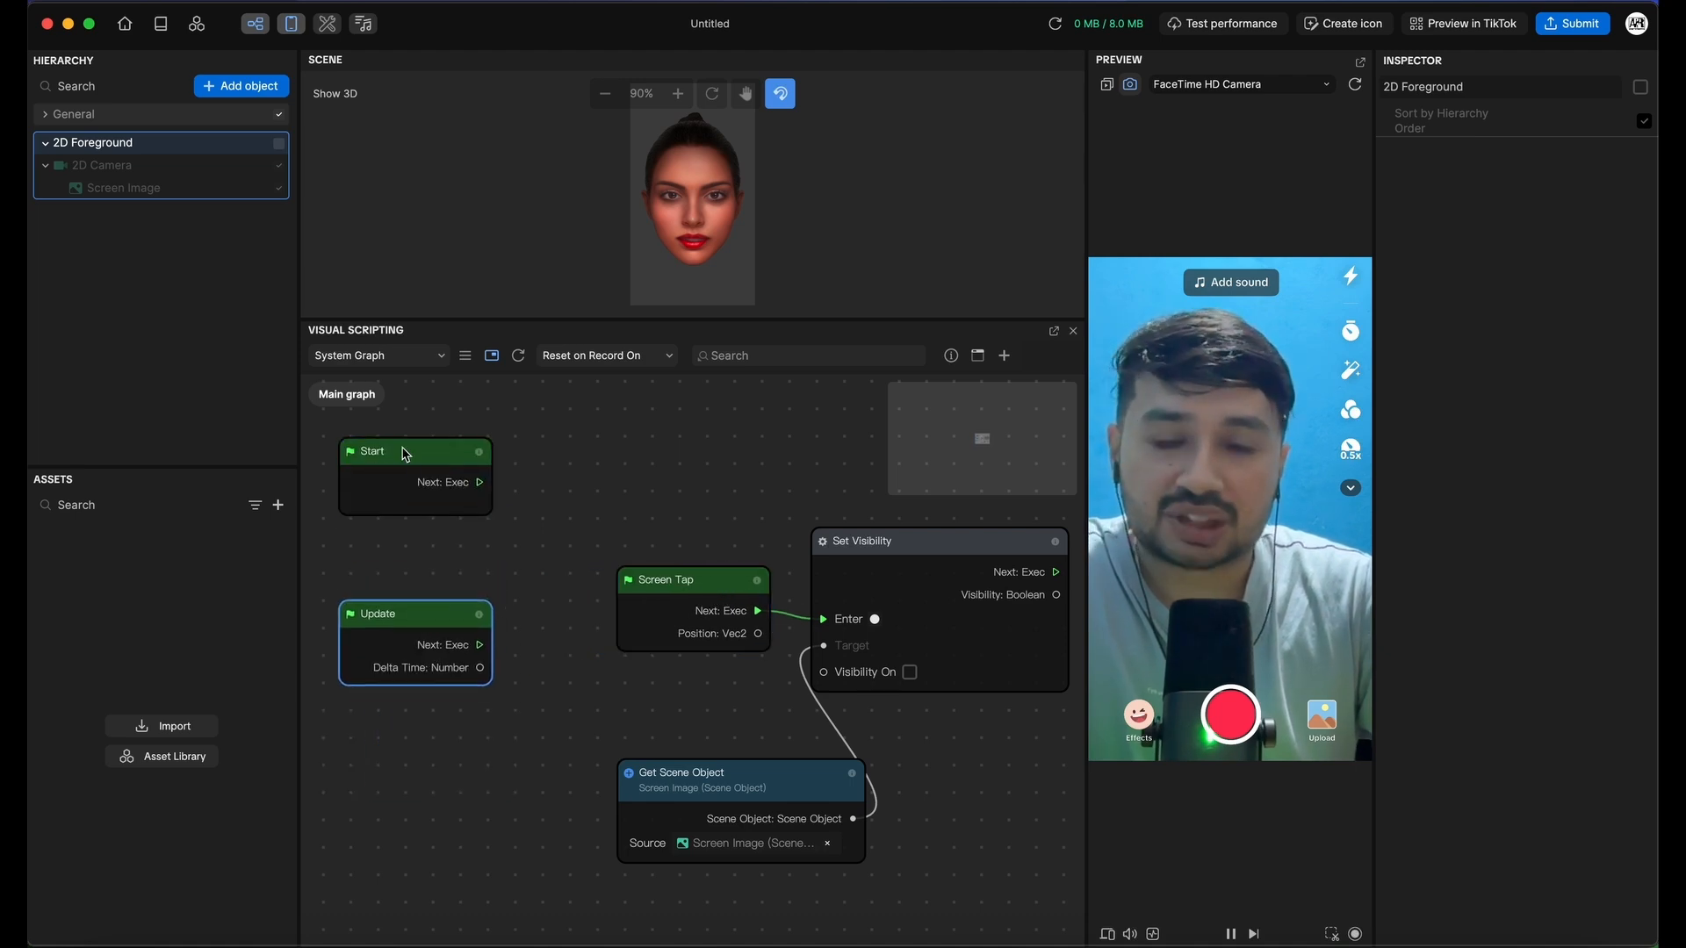
left_click(405, 466)
left_click_drag(405, 466, 403, 513)
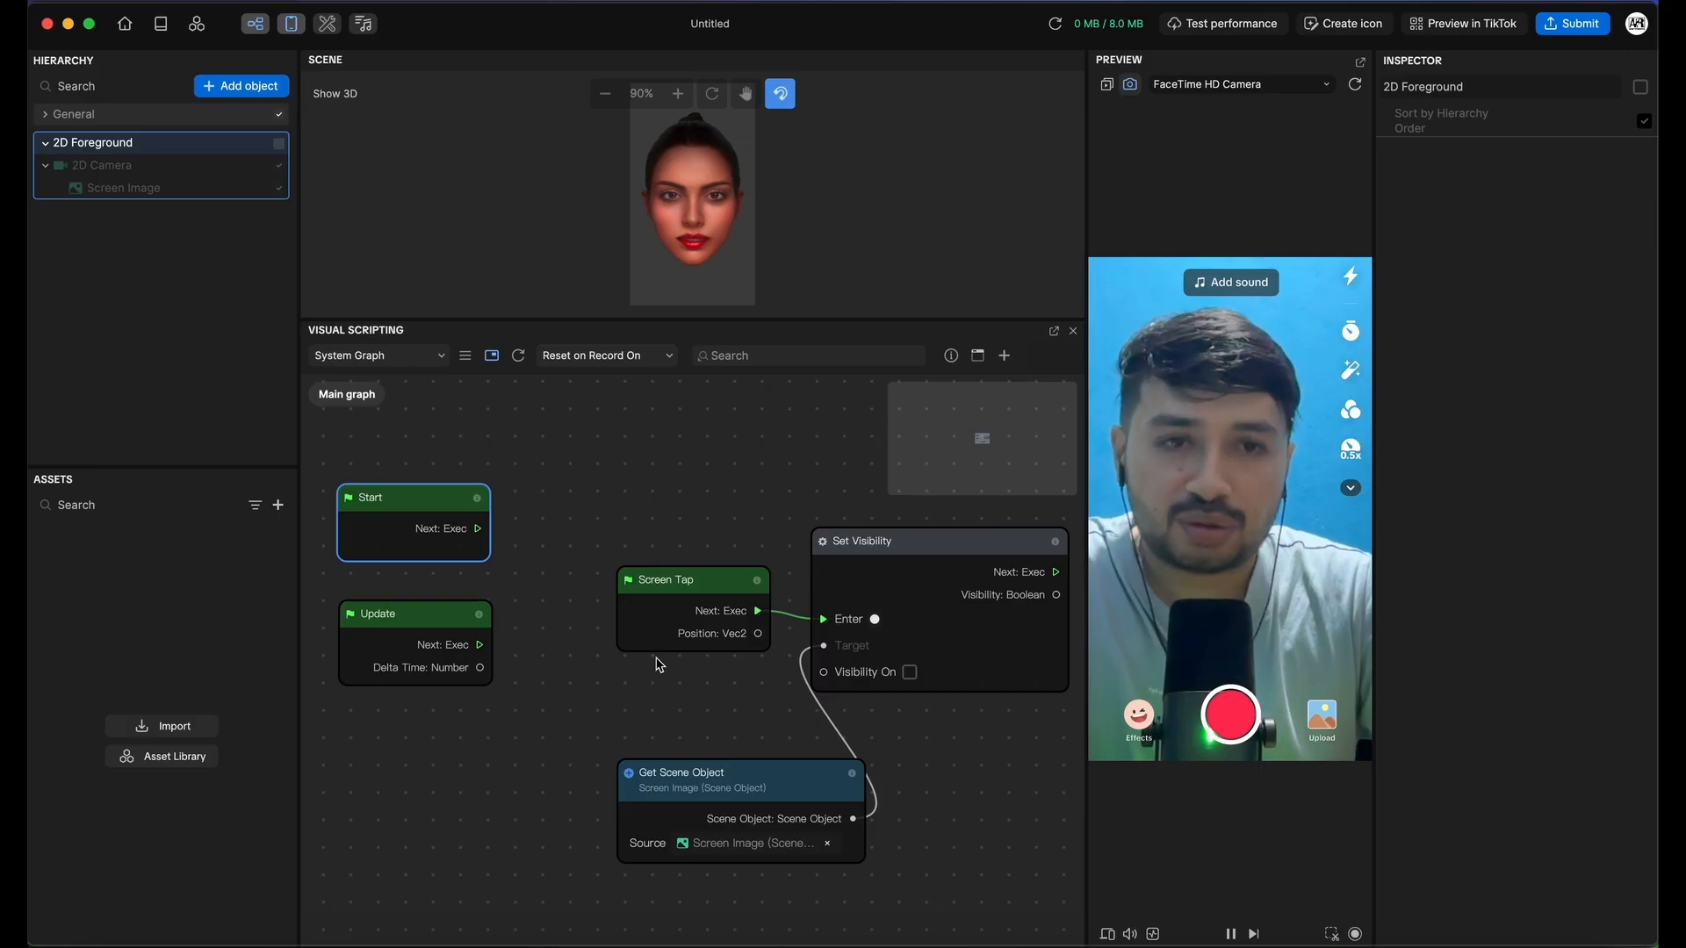